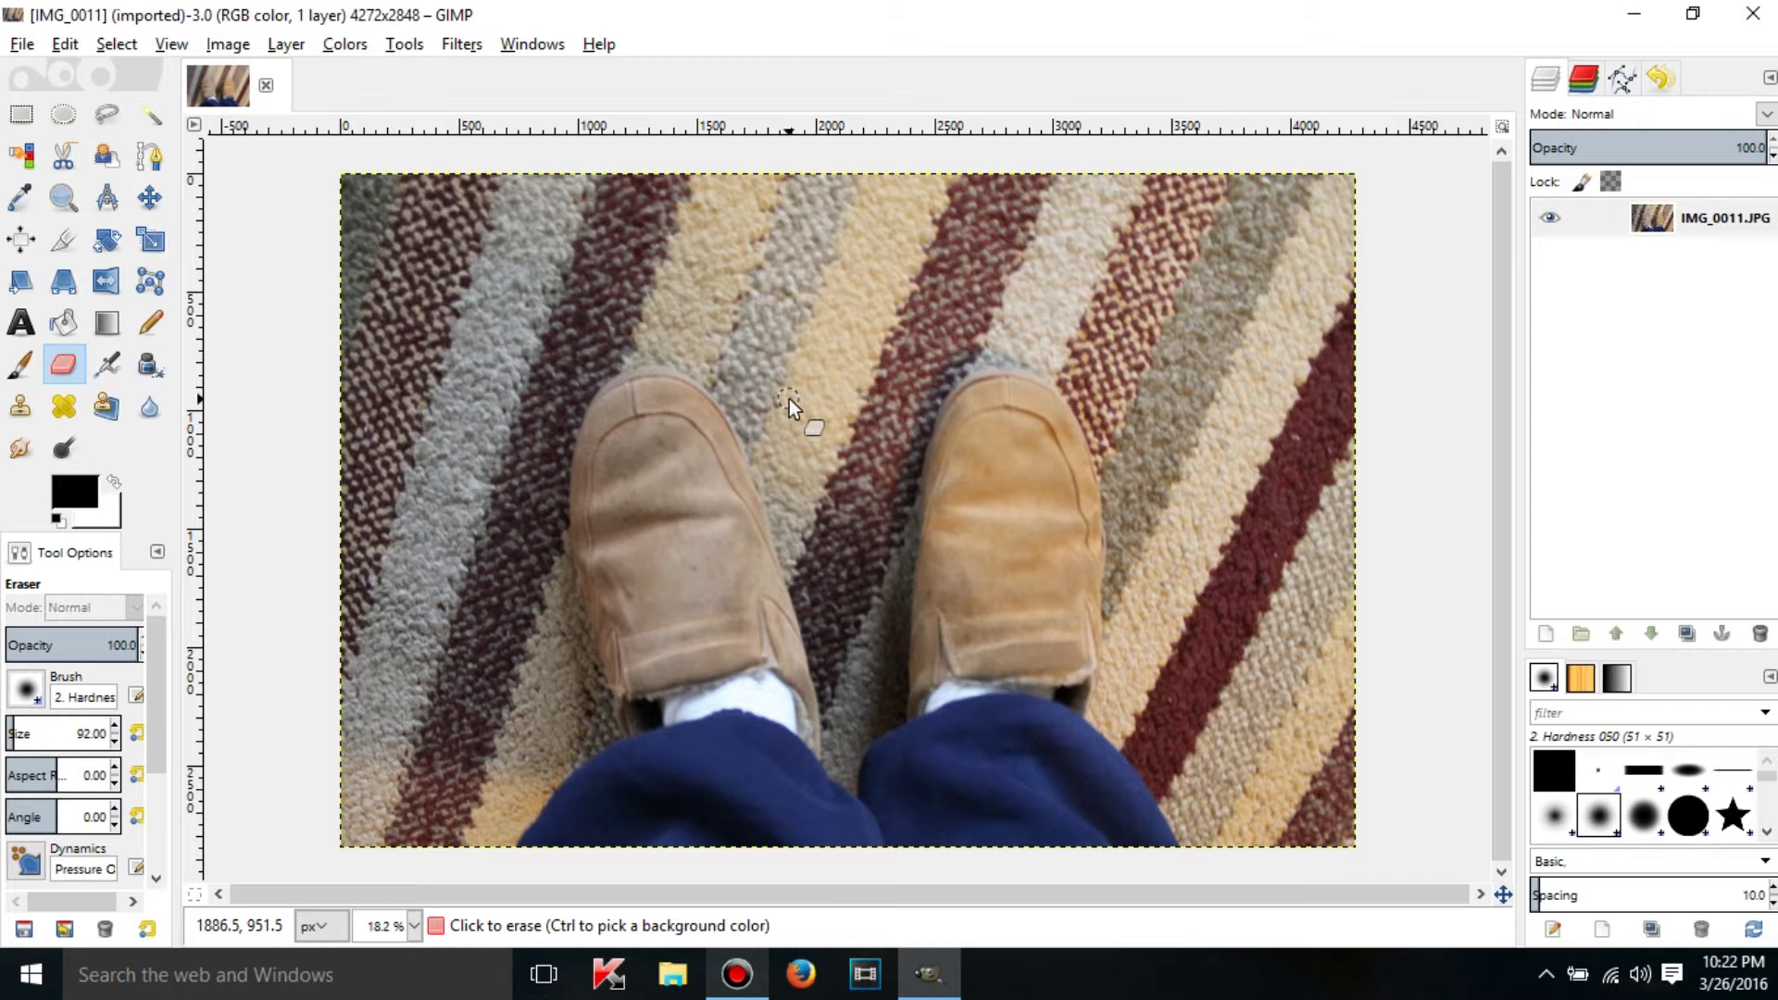
# Step: Select the IMG_0011.JPG photo layer in the Layers panel as the active layer
pyautogui.click(1704, 222)
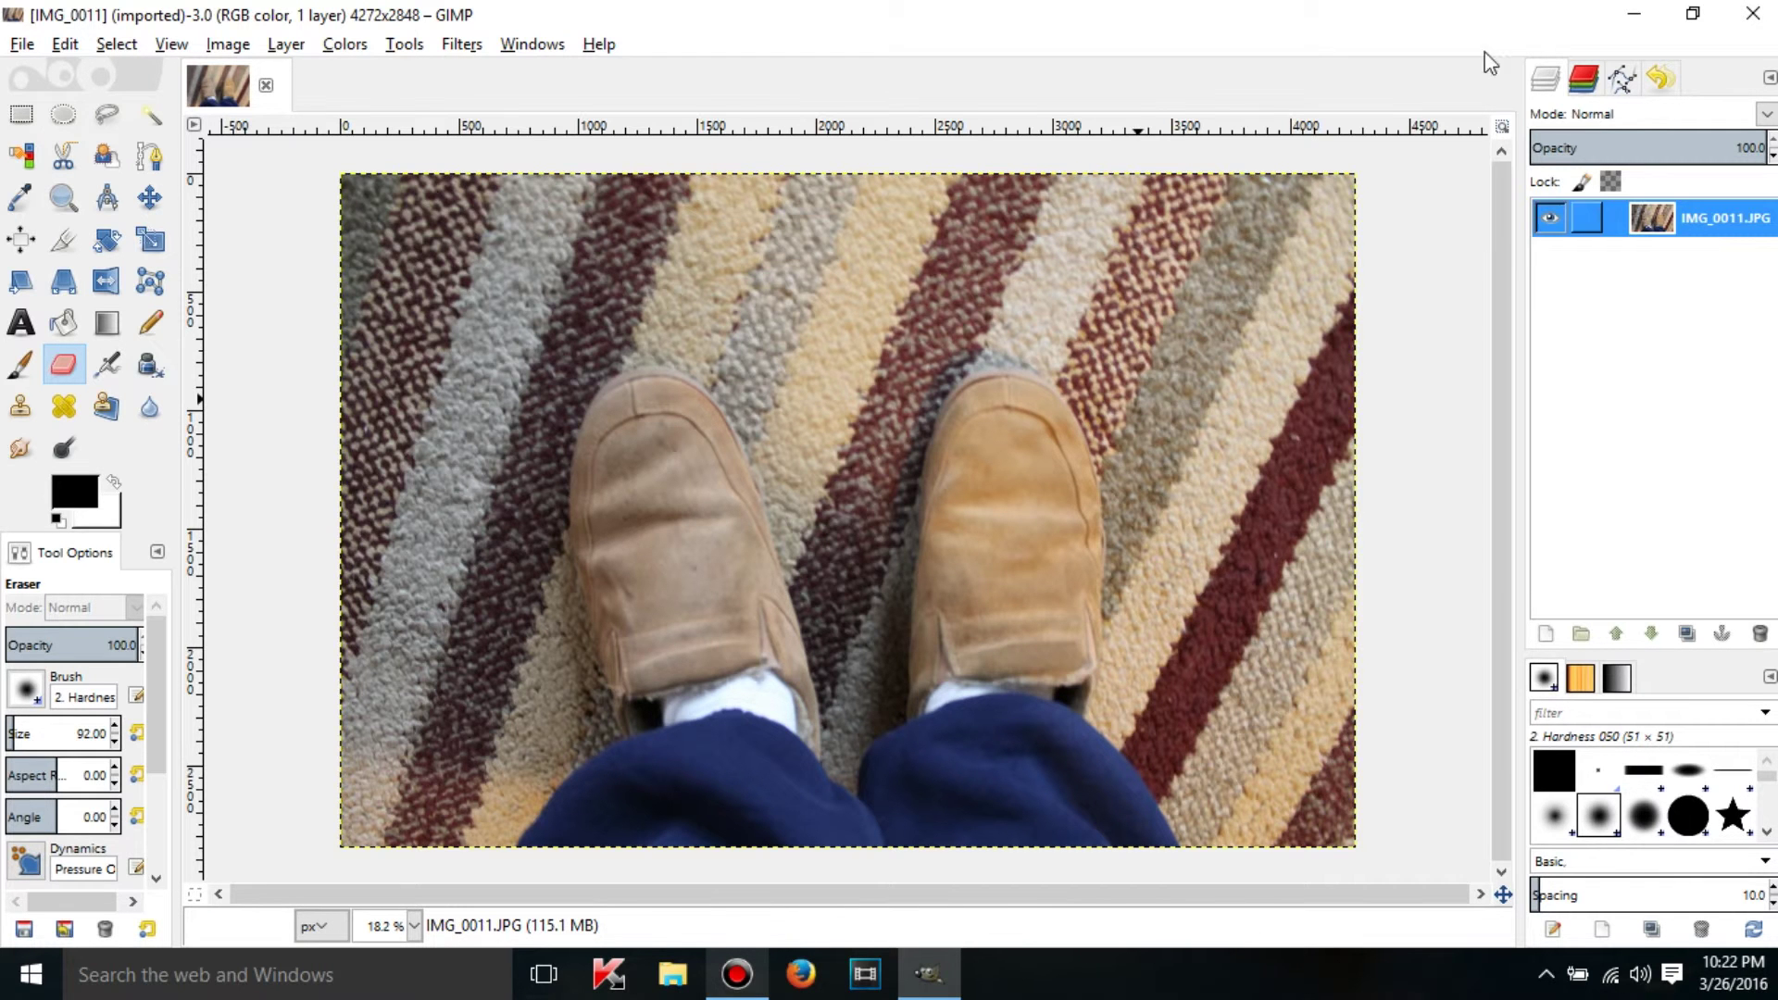
# Step: Browse the Filters submenus until the Blur submenu shows Gaussian Blur
pyautogui.click(463, 46)
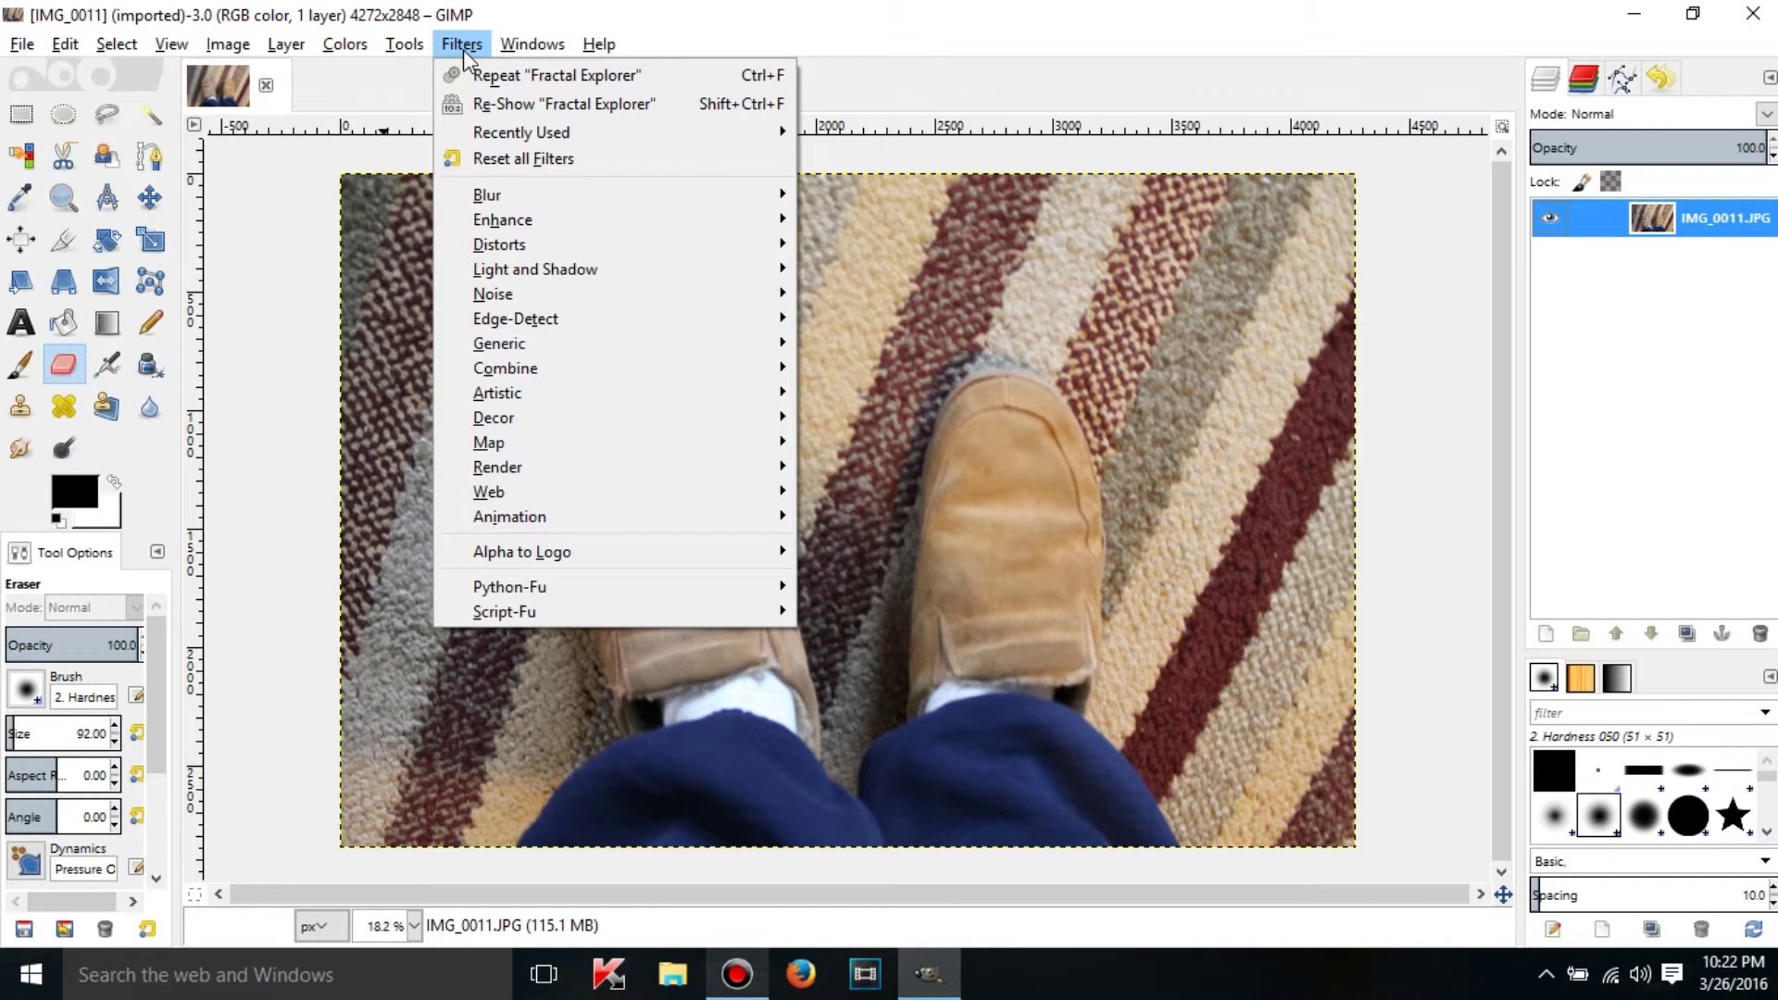
pyautogui.moveTo(504, 199)
pyautogui.moveTo(517, 493)
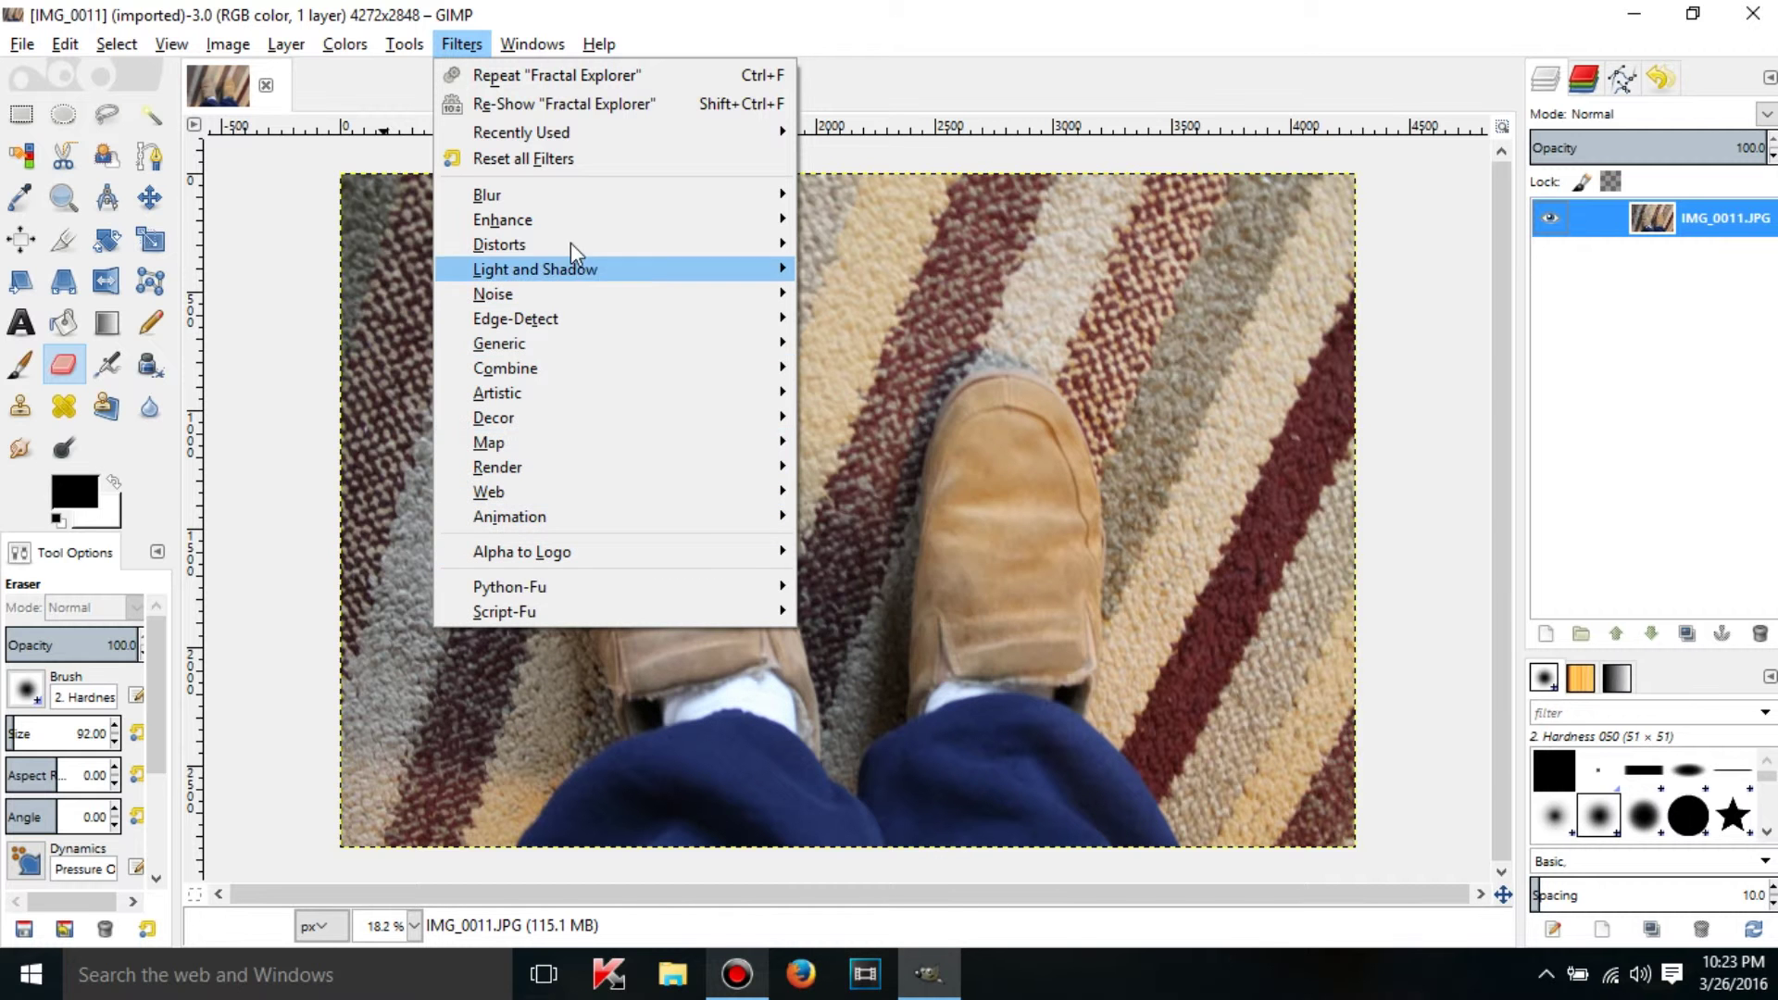
pyautogui.moveTo(598, 235)
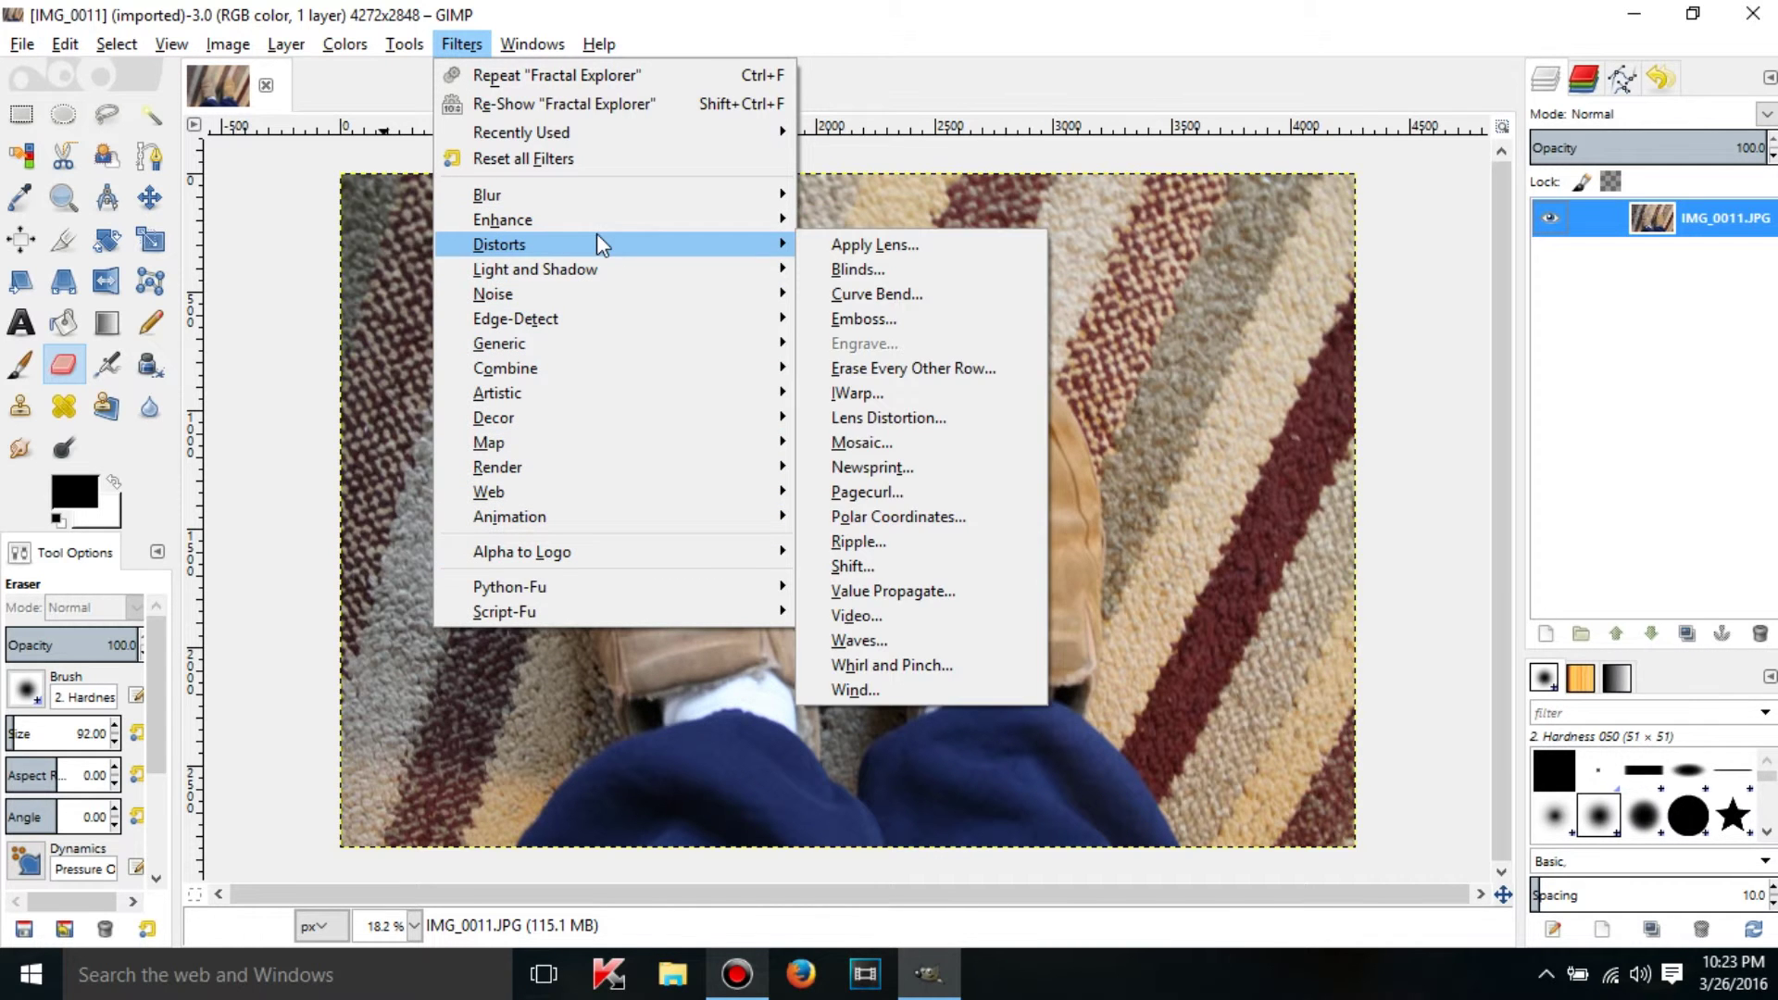
pyautogui.moveTo(572, 206)
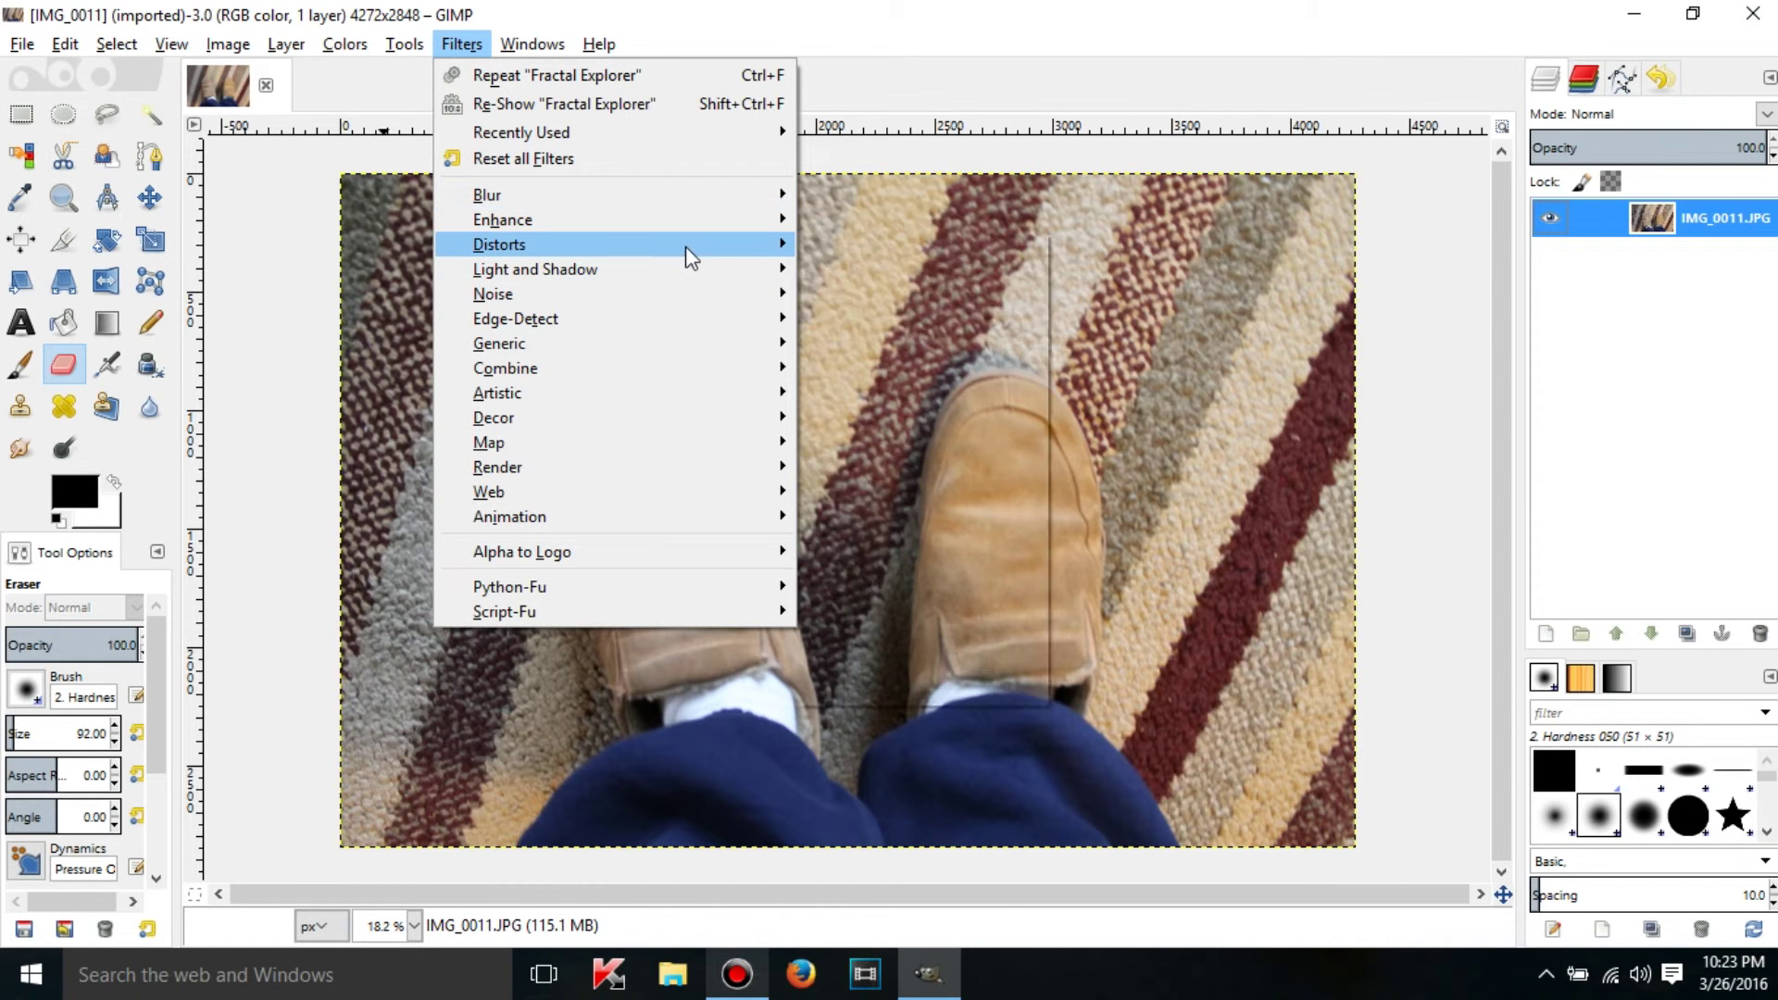
pyautogui.moveTo(685, 246)
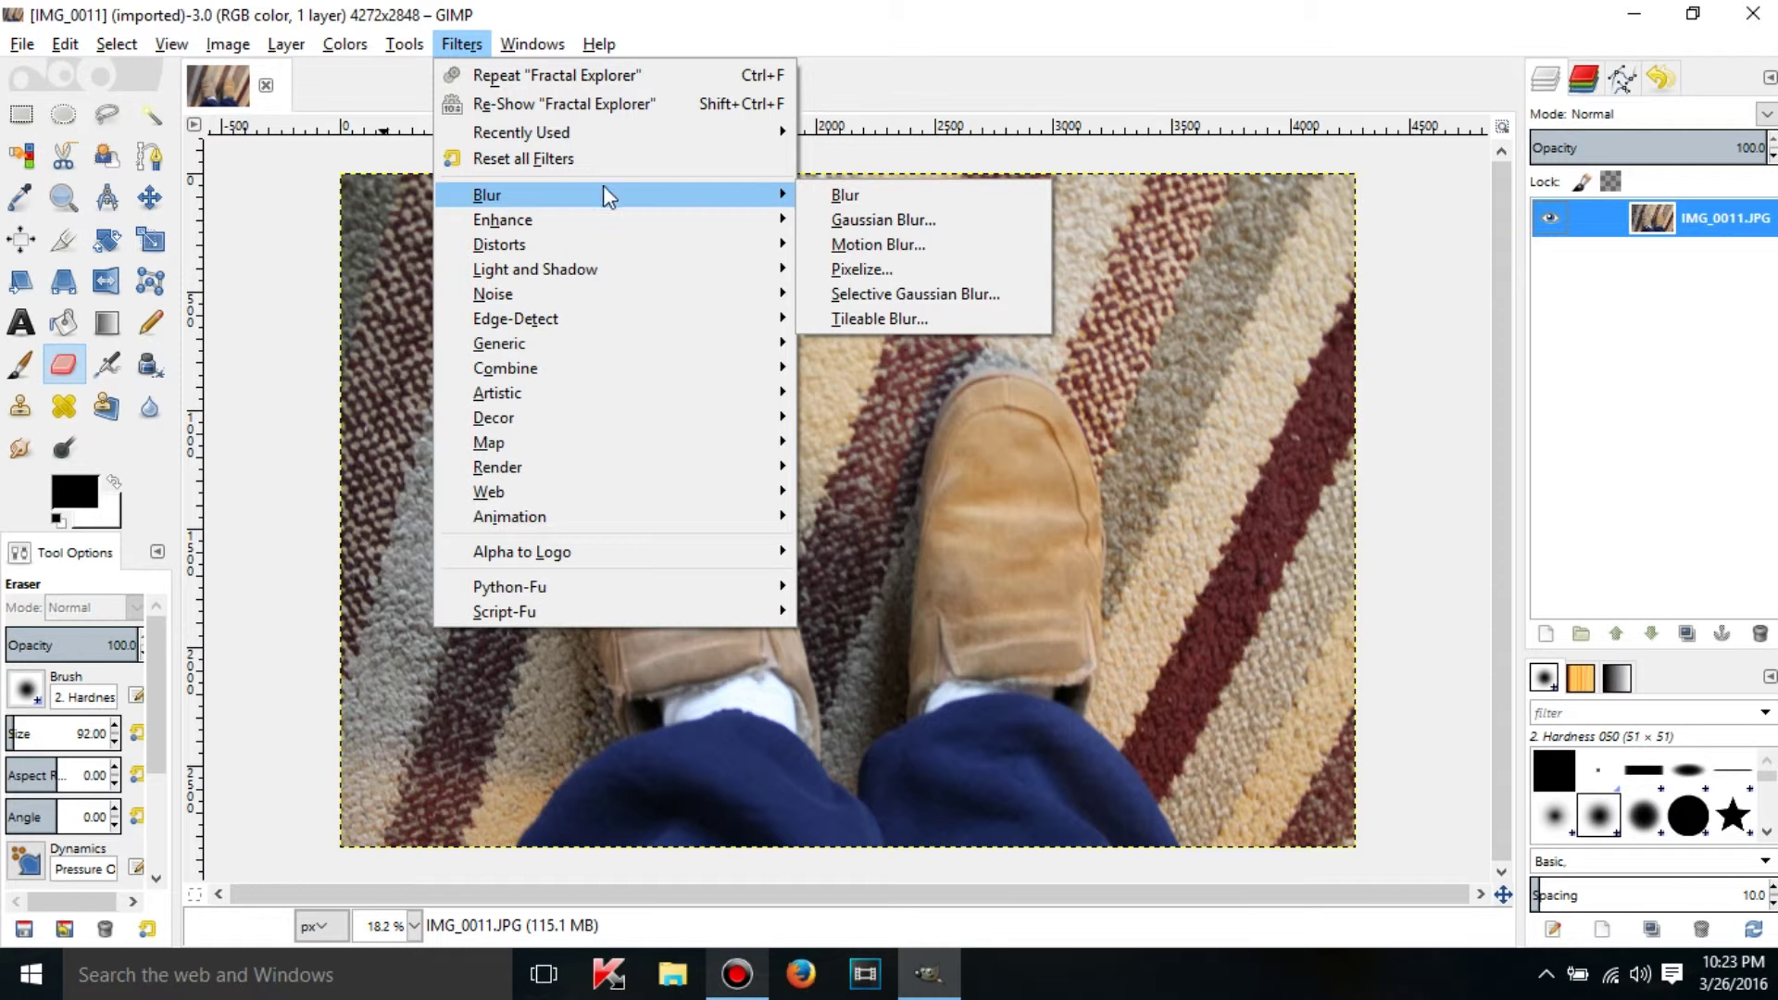
# Step: Open Gaussian Blur, reposition its dialog, and raise the radius from 5.0 to 100.0 px
pyautogui.click(893, 224)
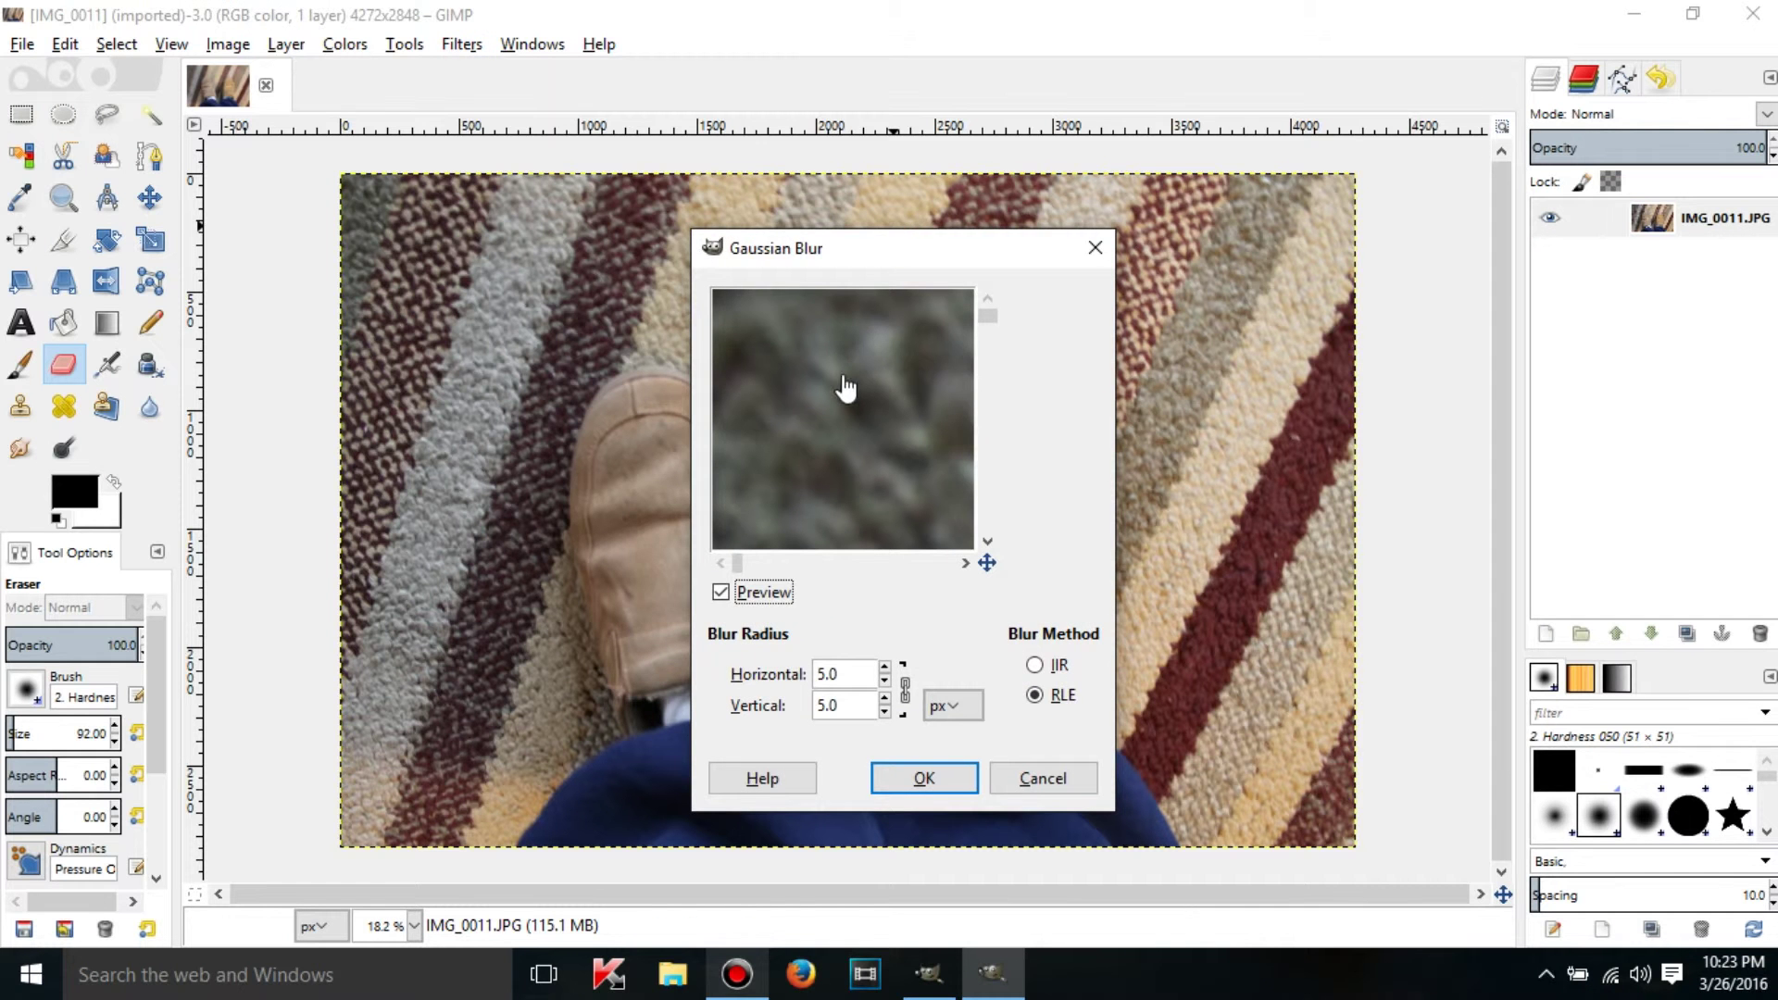
pyautogui.moveTo(905, 239); pyautogui.dragTo(842, 155)
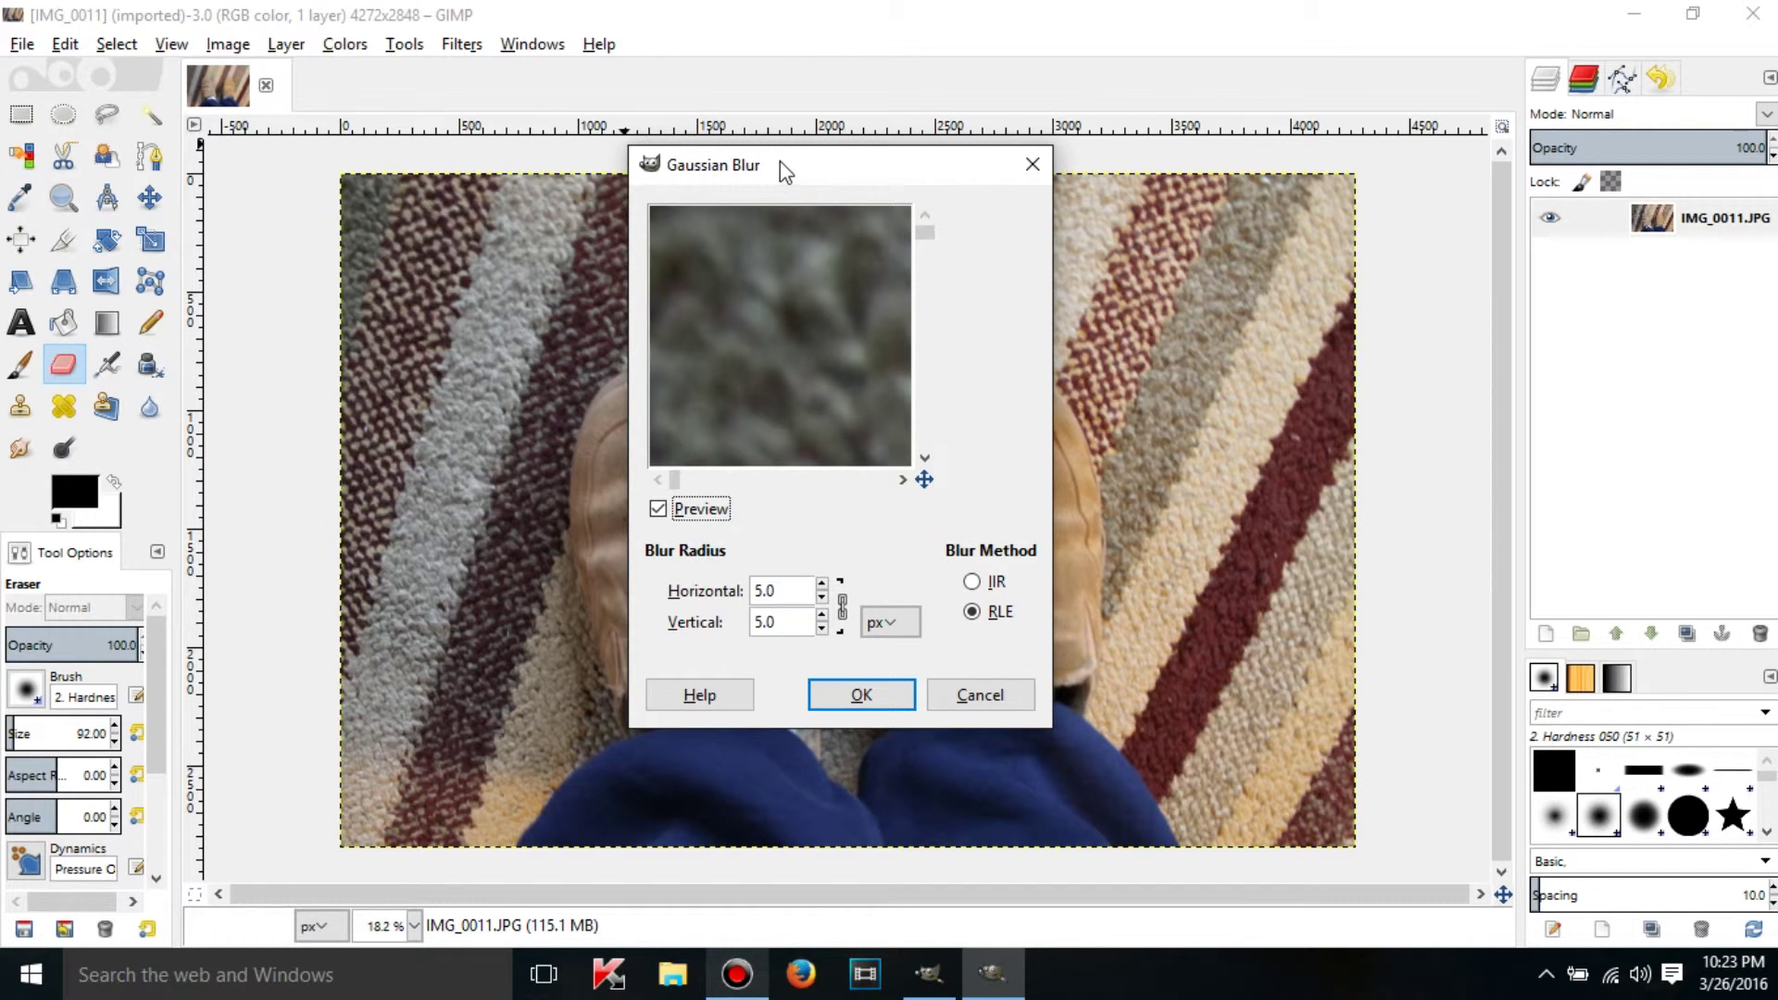
pyautogui.moveTo(782, 166); pyautogui.dragTo(845, 156)
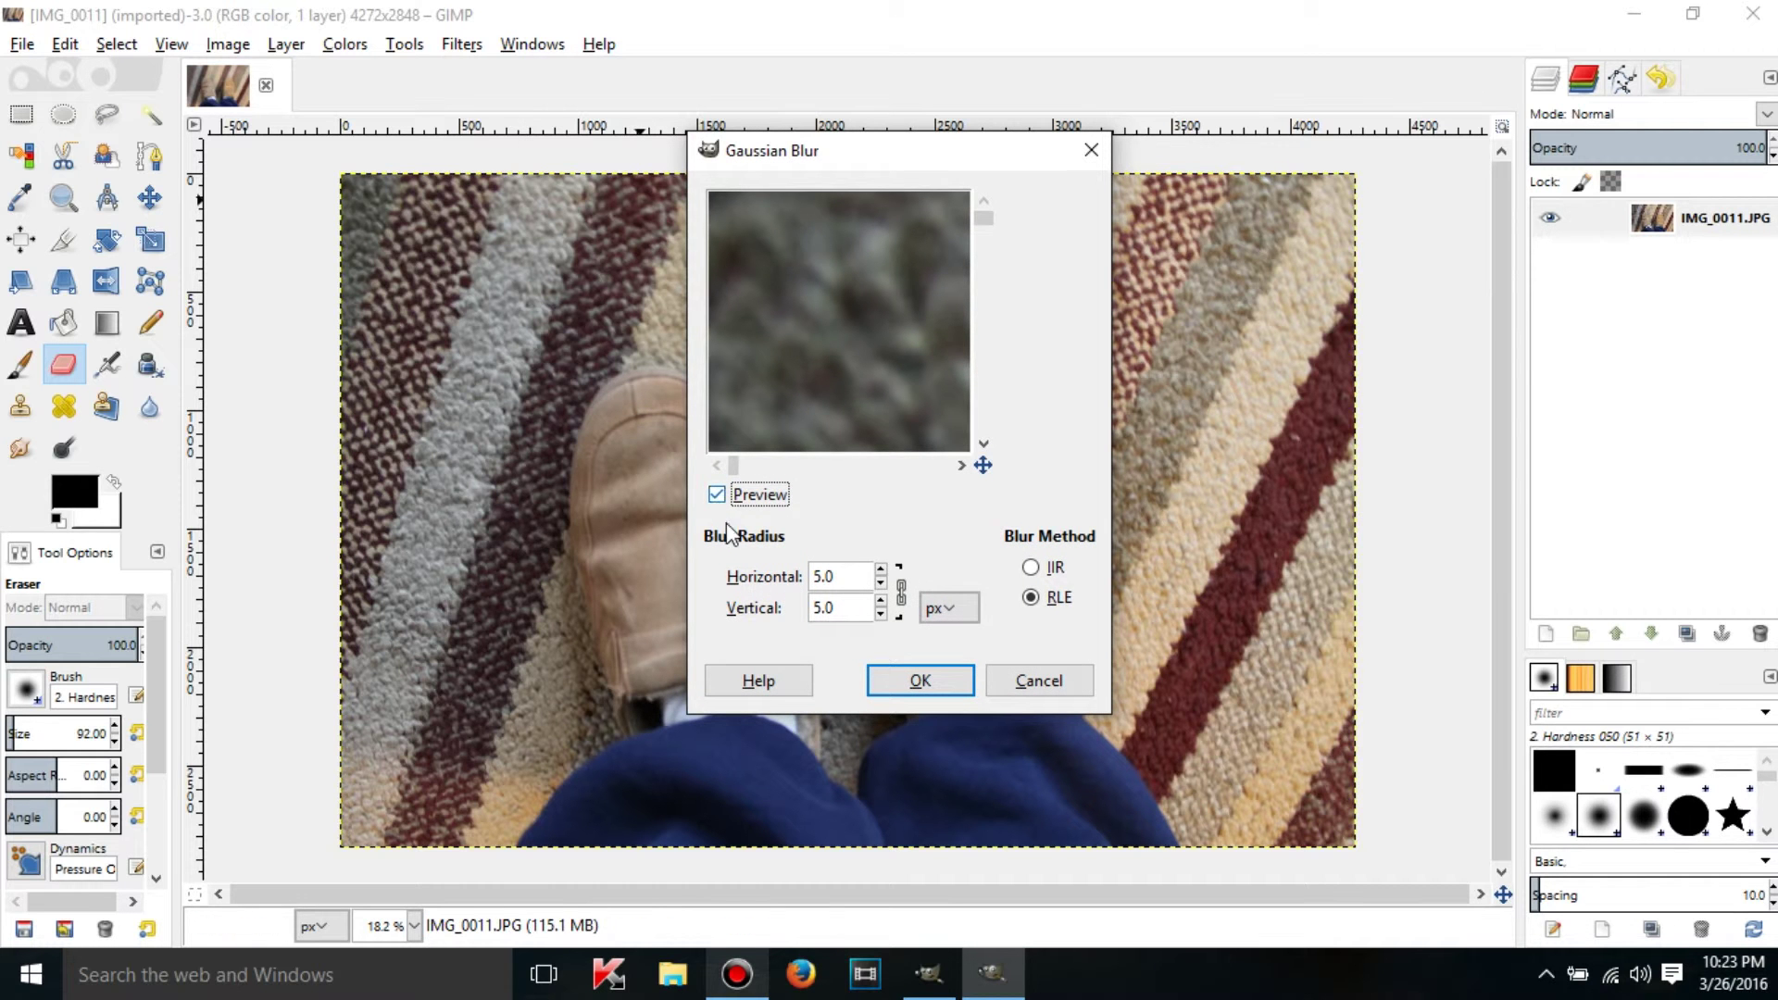
pyautogui.click(881, 572)
pyautogui.click(881, 572)
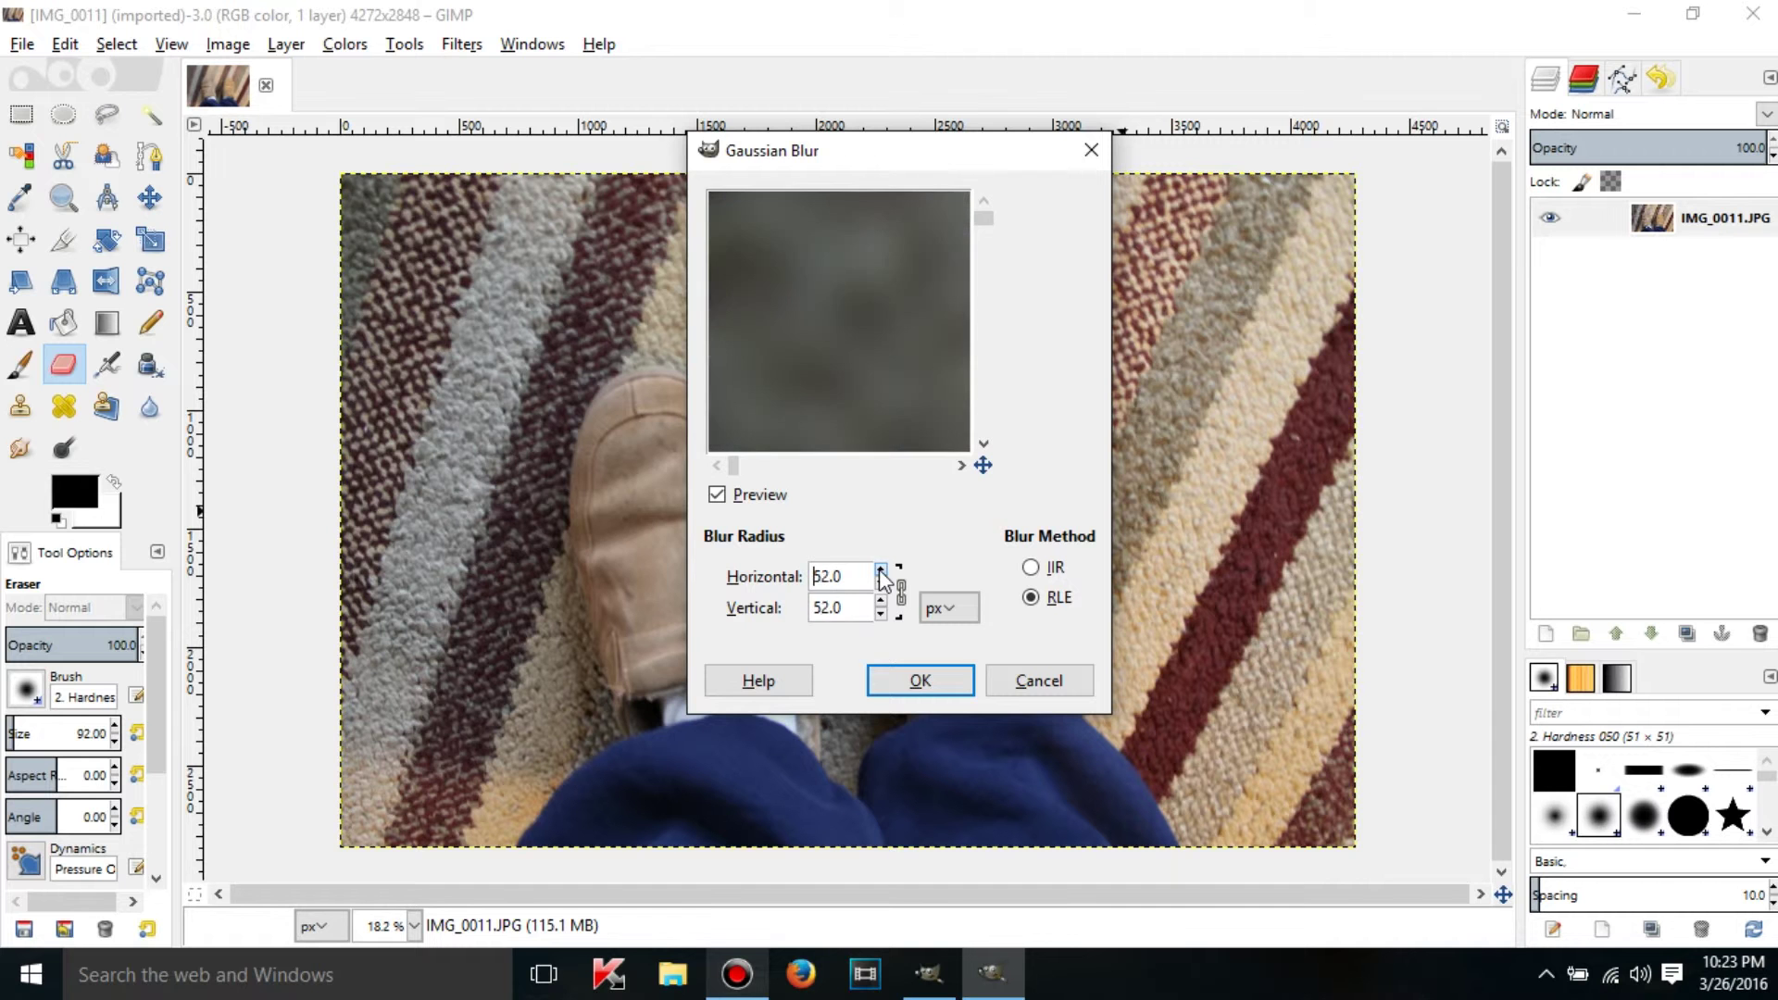
pyautogui.click(881, 572)
pyautogui.click(881, 572)
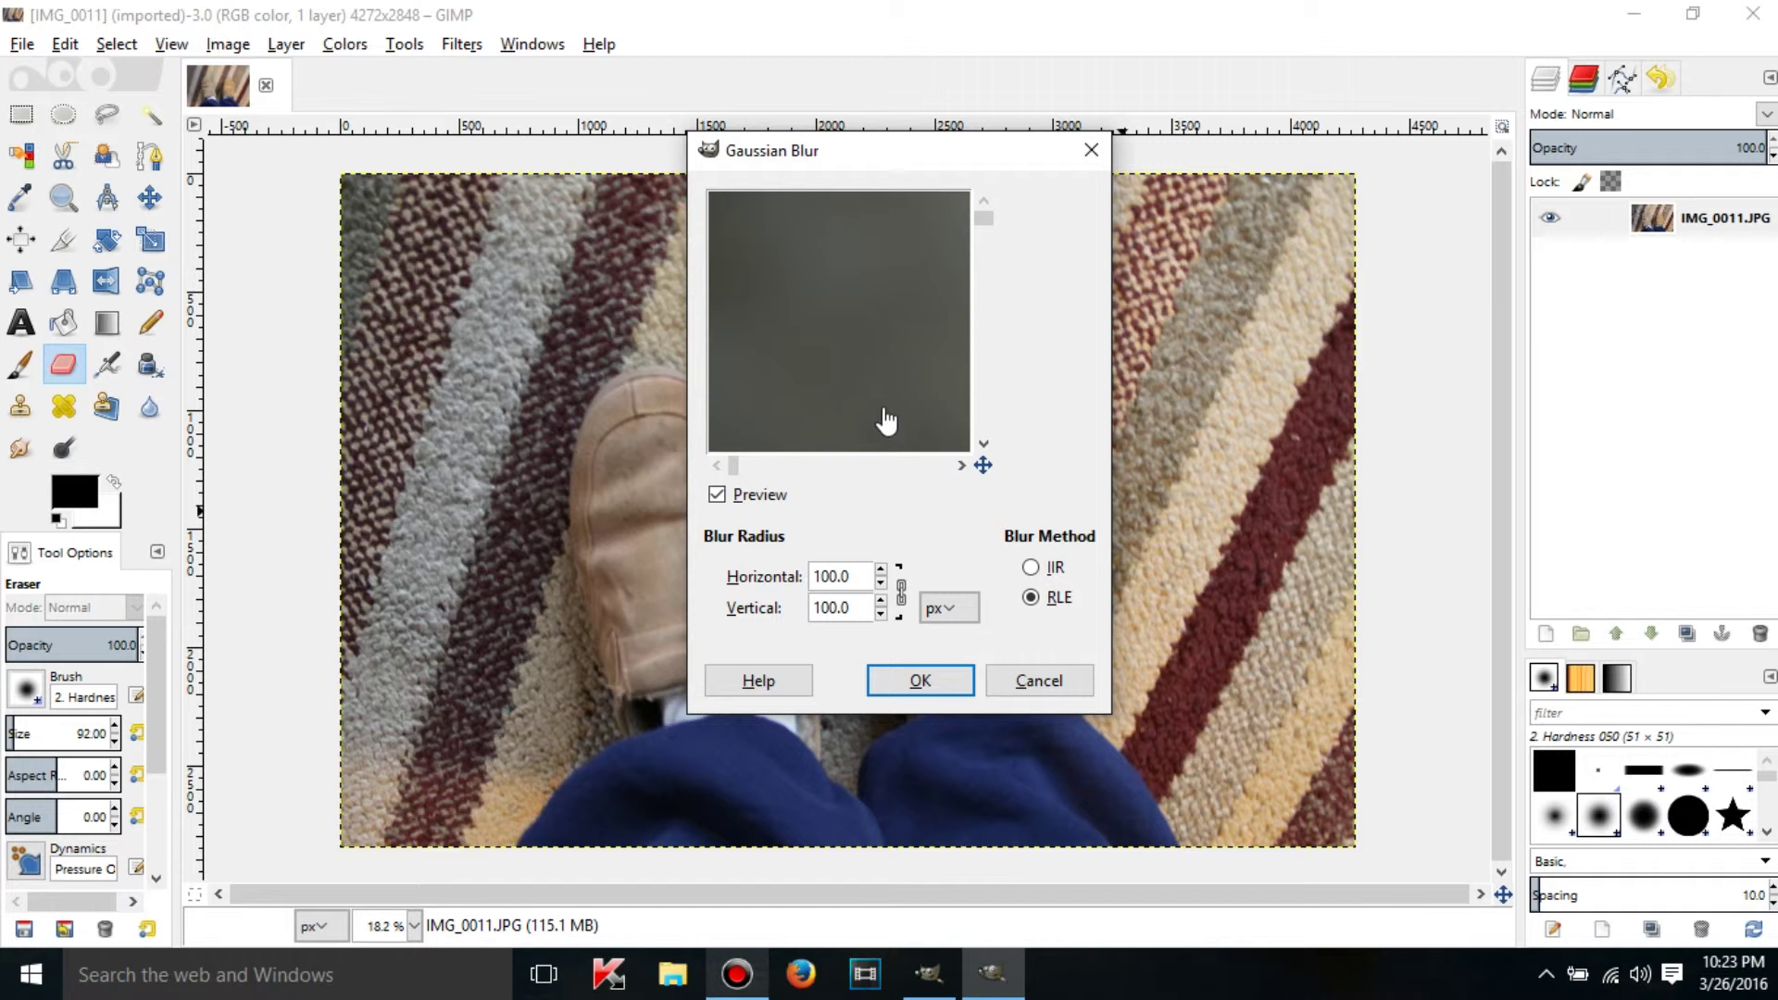
# Step: Pan the blur preview across the carpet, toggling Preview off, on, and off to compare
pyautogui.moveTo(933, 417); pyautogui.dragTo(783, 477)
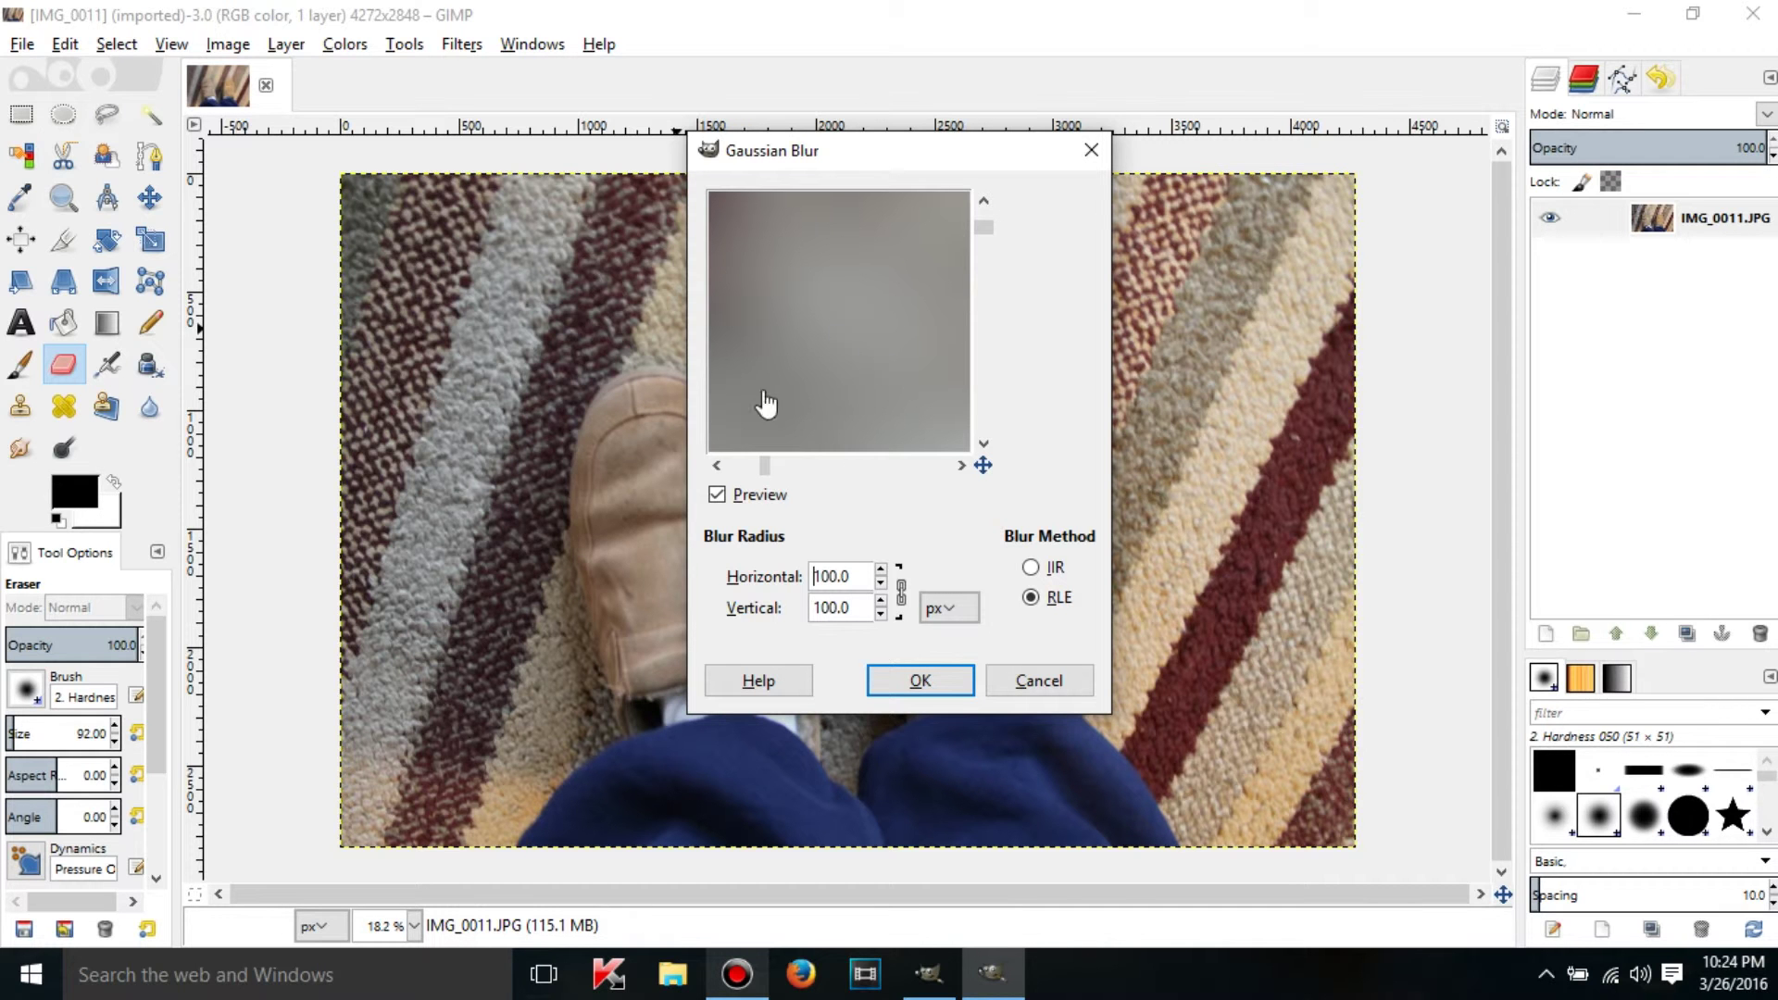
pyautogui.click(774, 493)
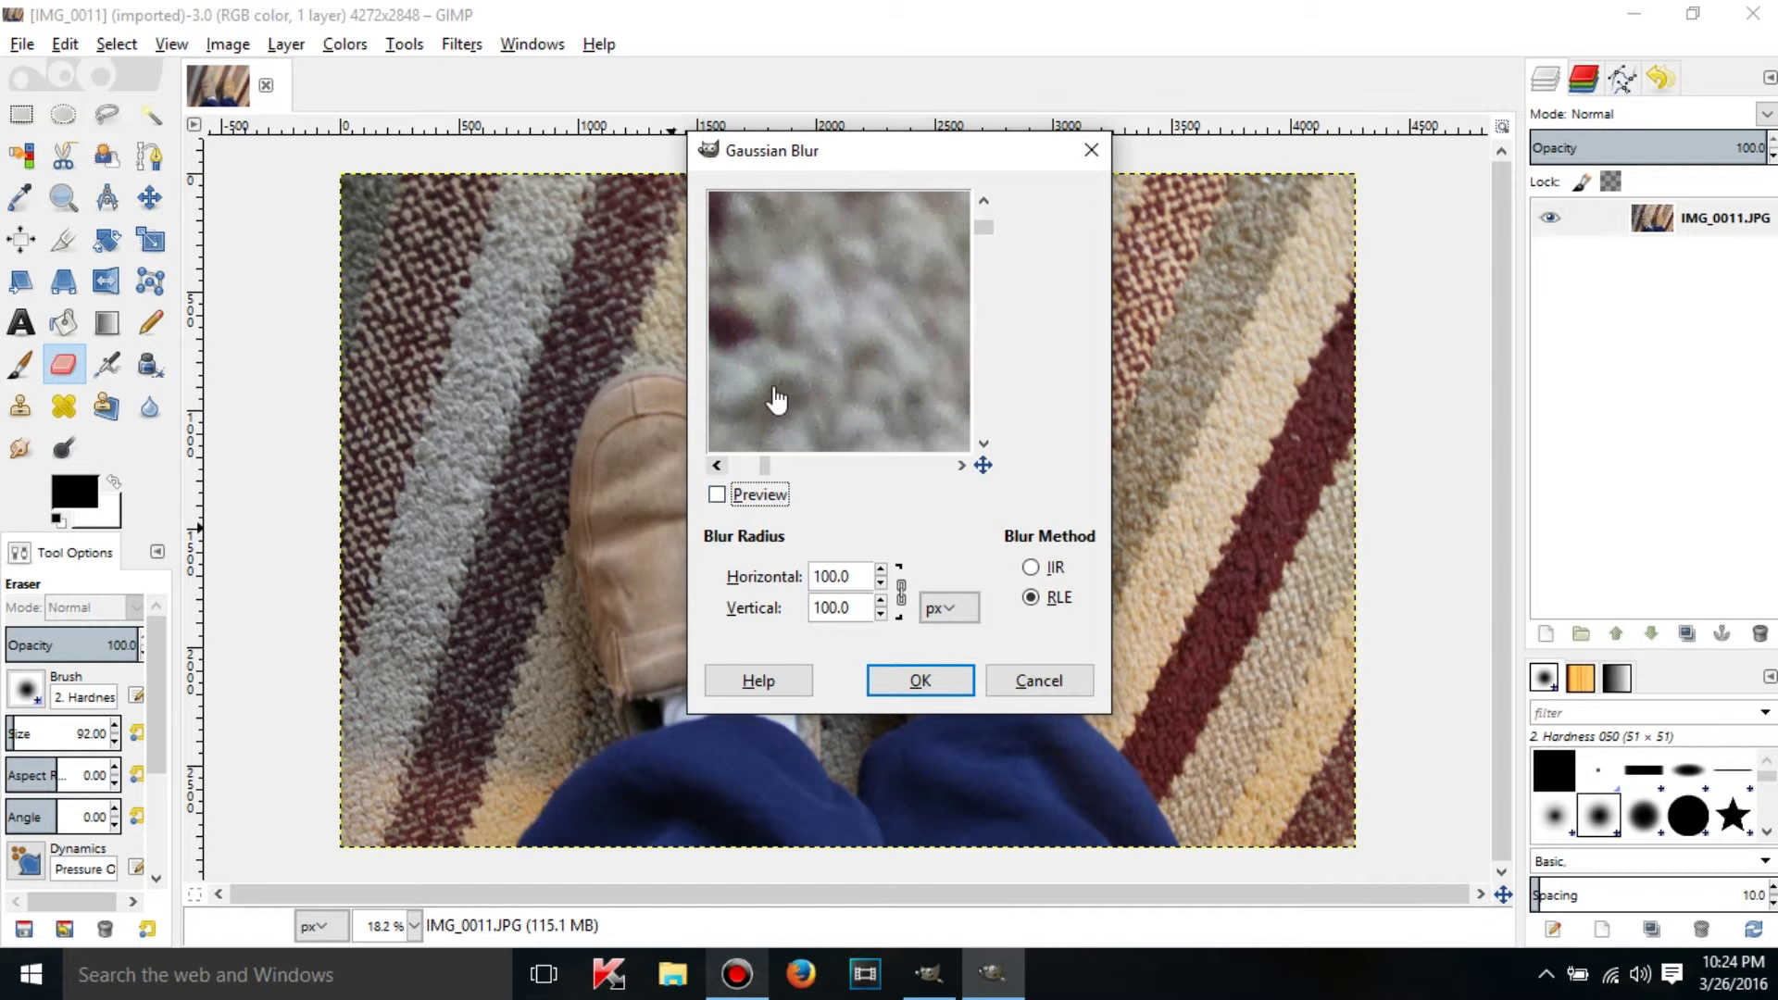
pyautogui.moveTo(898, 405); pyautogui.dragTo(936, 310)
pyautogui.click(730, 496)
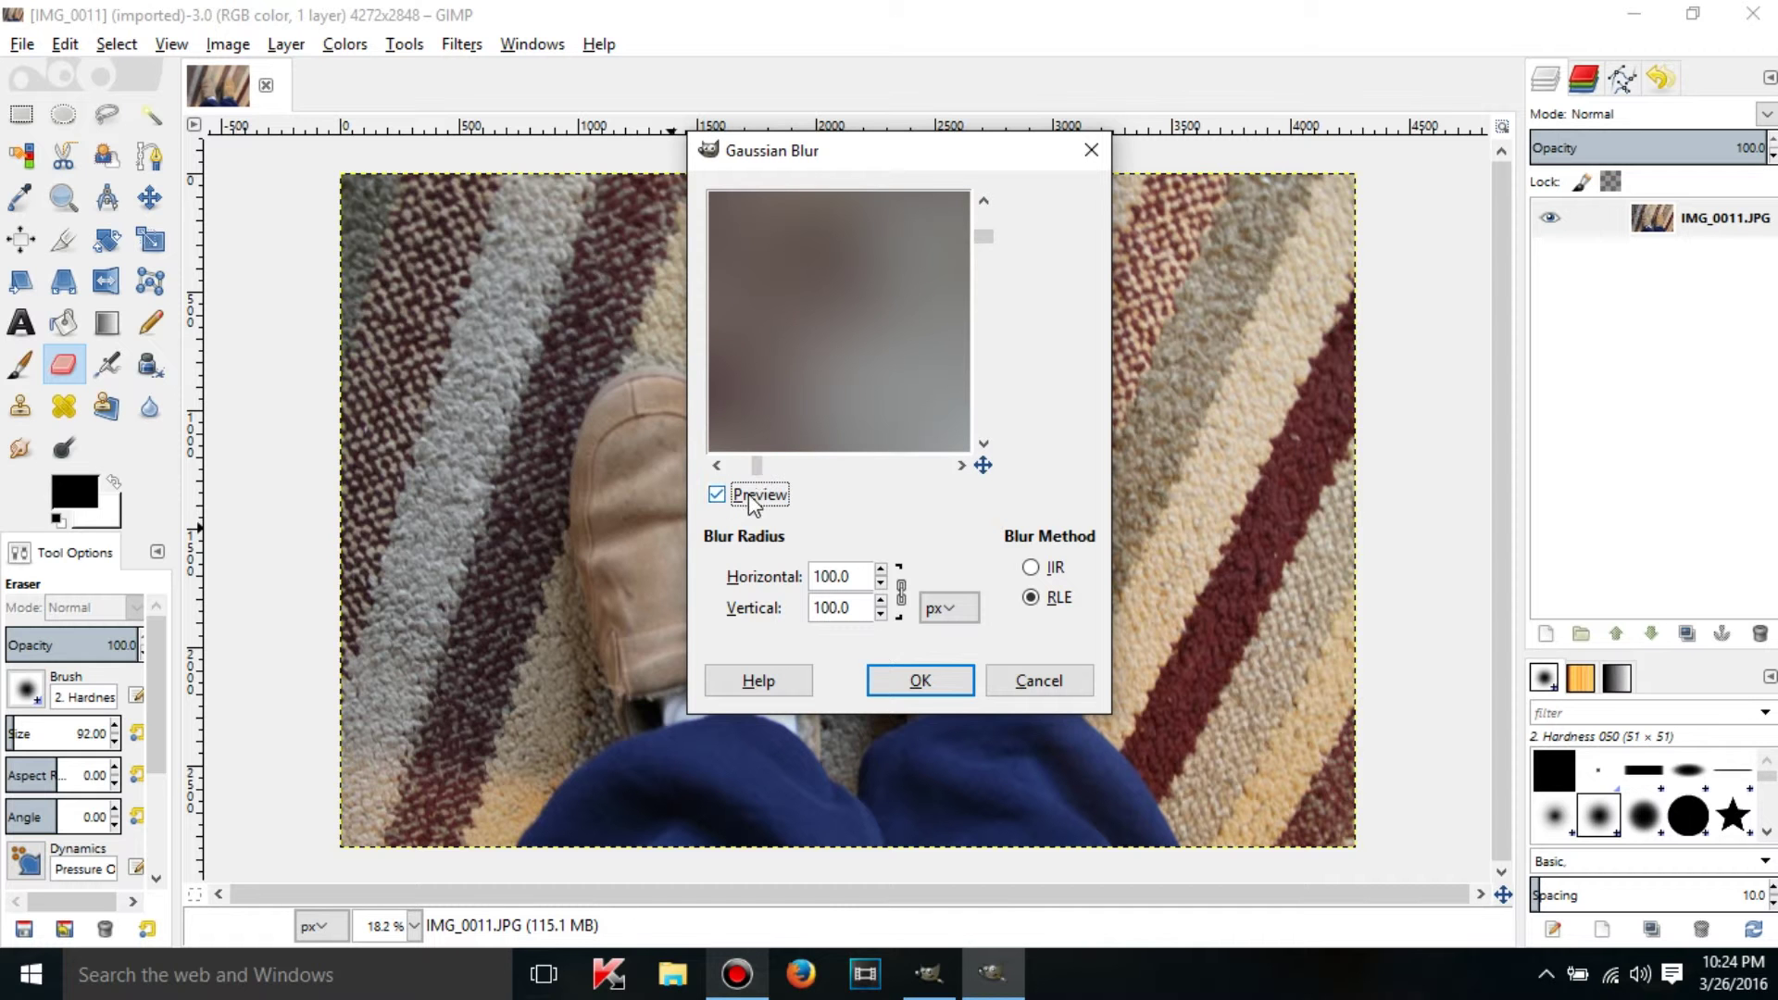
pyautogui.click(748, 477)
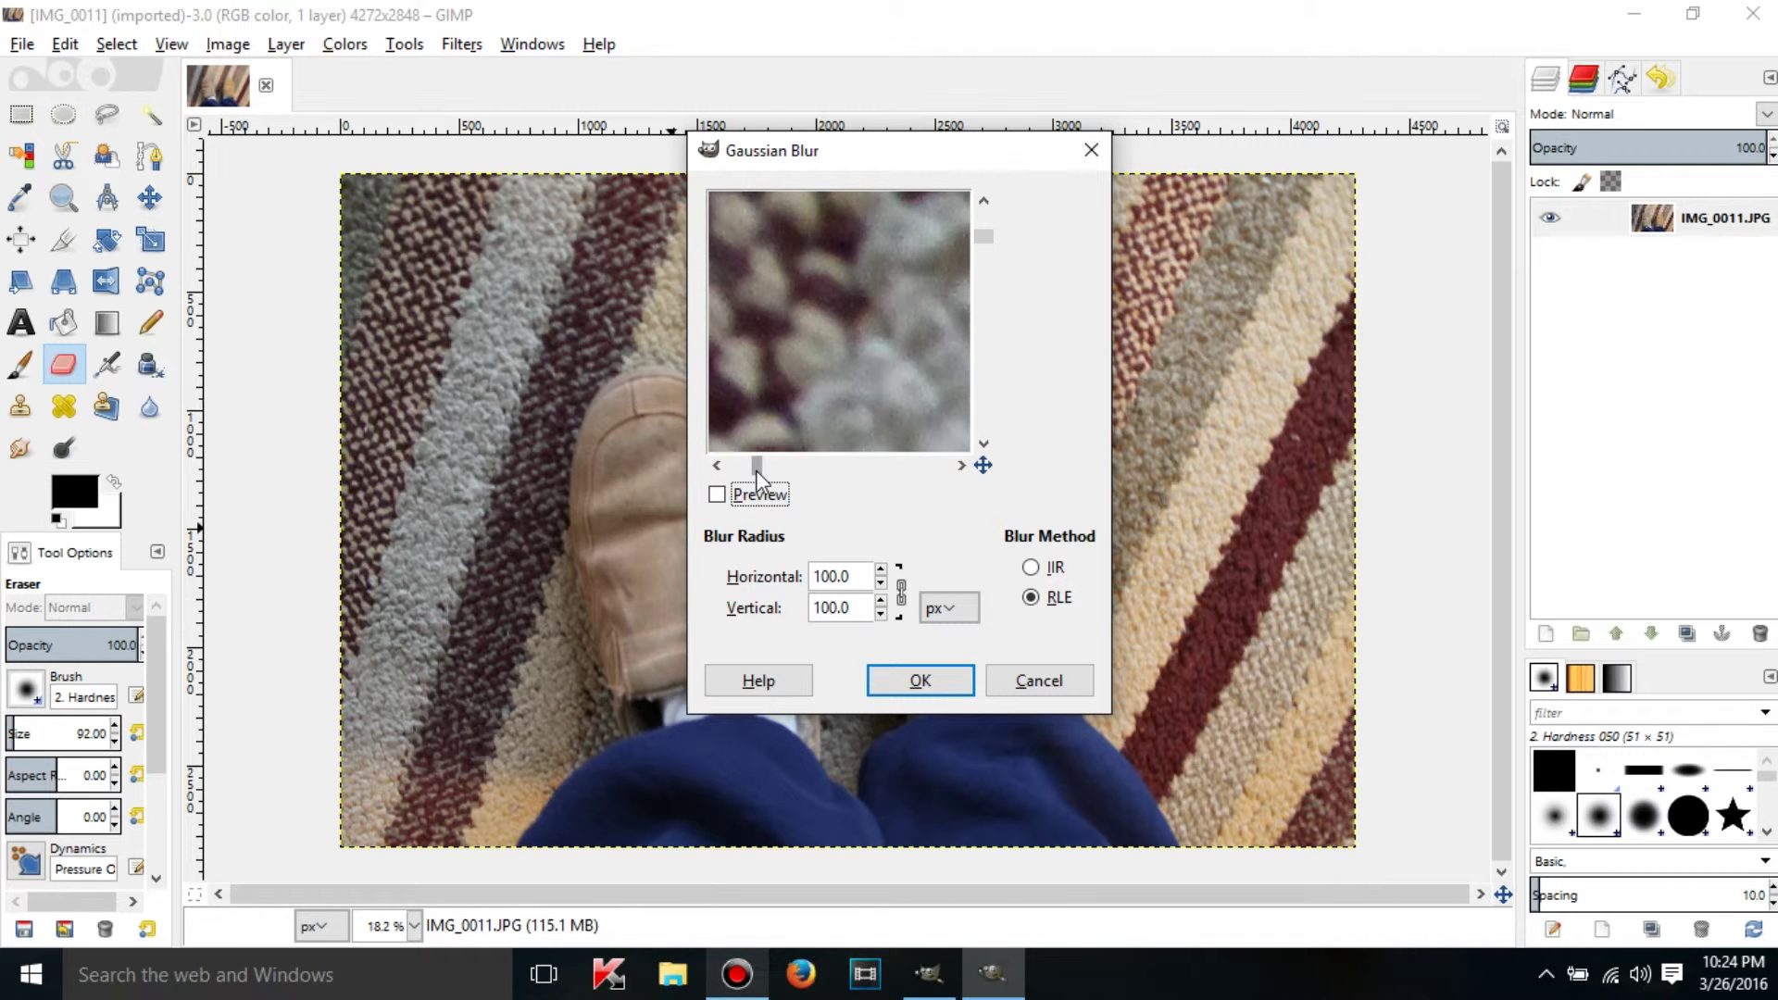
pyautogui.moveTo(756, 470); pyautogui.dragTo(784, 469)
pyautogui.scroll(-4, 841, 325)
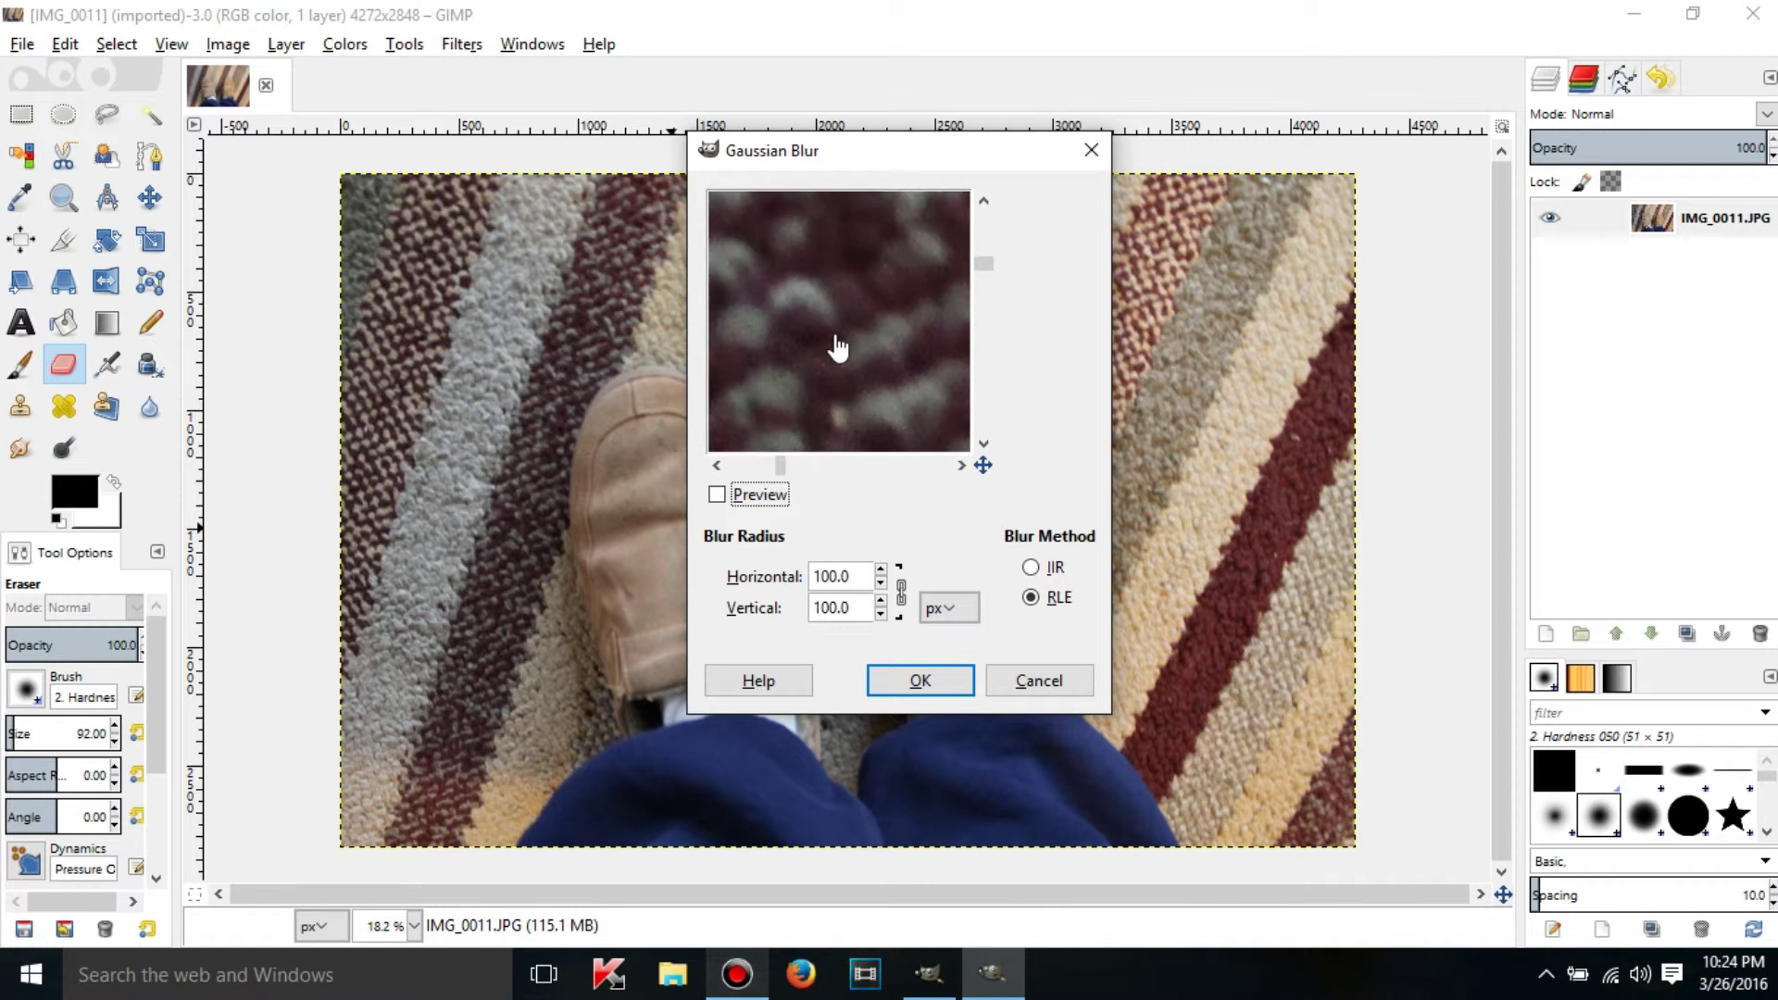
pyautogui.hscroll(3, 825, 321)
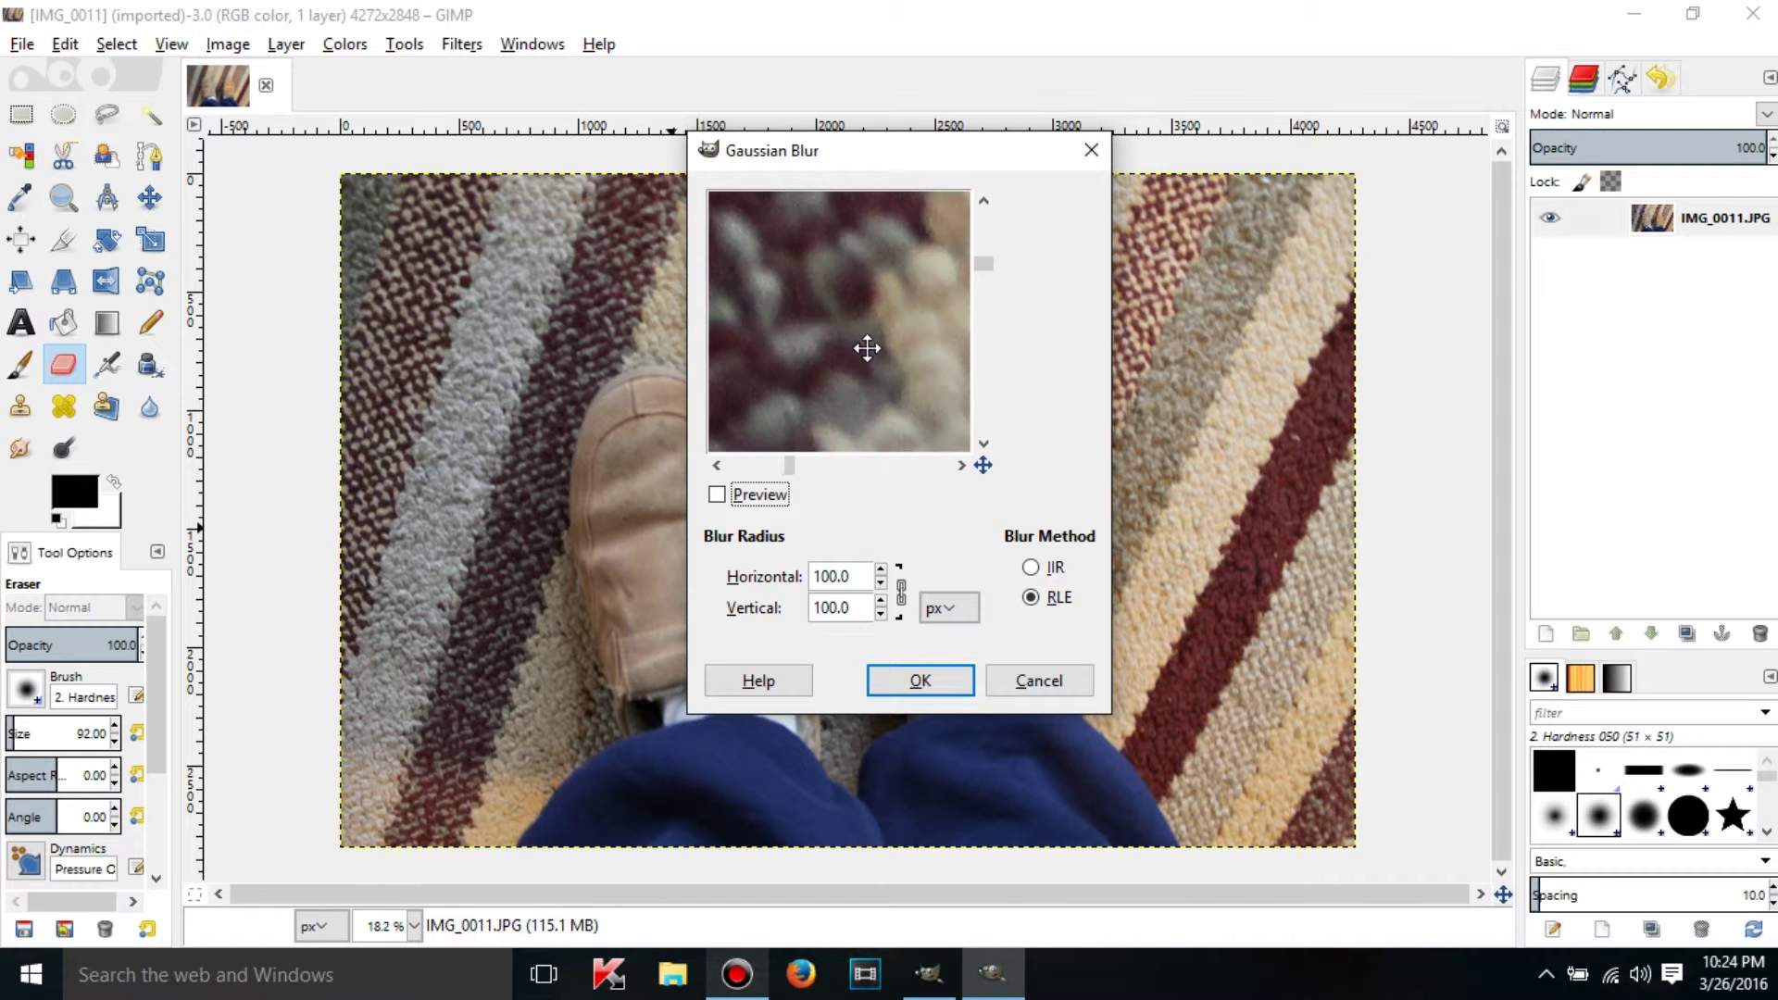
pyautogui.moveTo(867, 348); pyautogui.dragTo(726, 417)
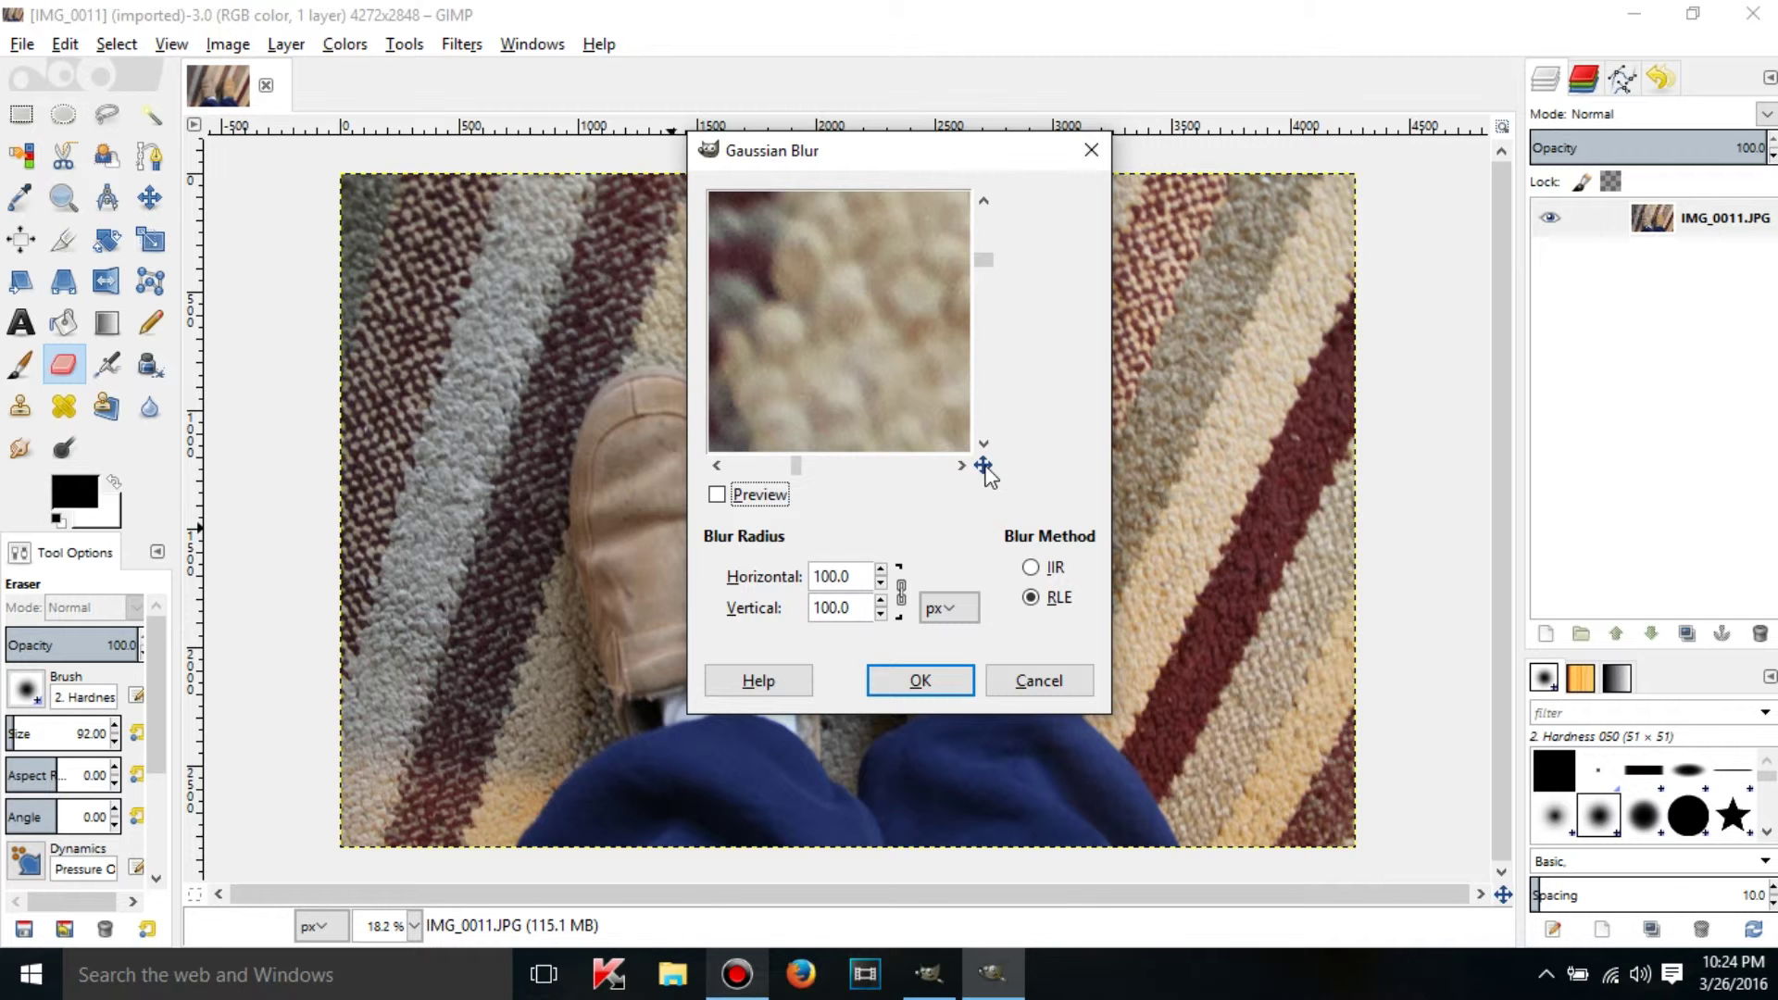
# Step: Pan the blur preview to the shoe and red stripes and enlarge the dialog
pyautogui.moveTo(985, 471); pyautogui.dragTo(985, 465)
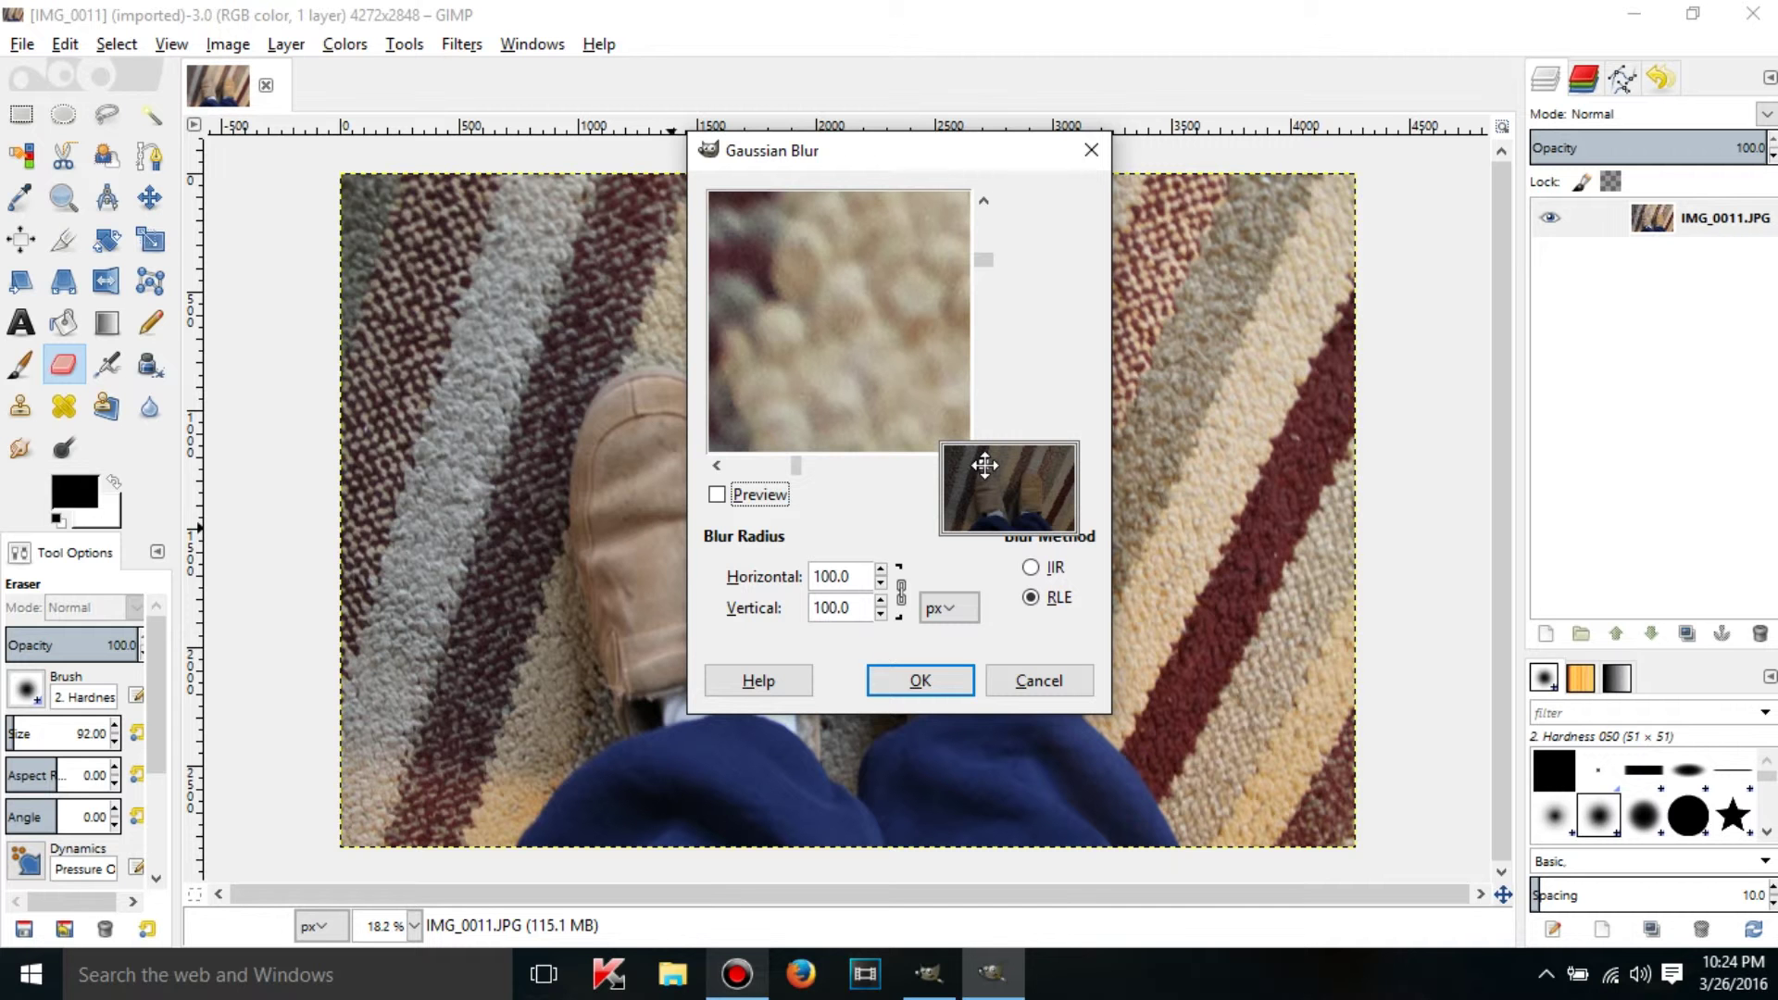
pyautogui.moveTo(985, 465); pyautogui.dragTo(1031, 484)
pyautogui.moveTo(825, 150); pyautogui.dragTo(1333, 728)
pyautogui.moveTo(1190, 702); pyautogui.dragTo(675, 147)
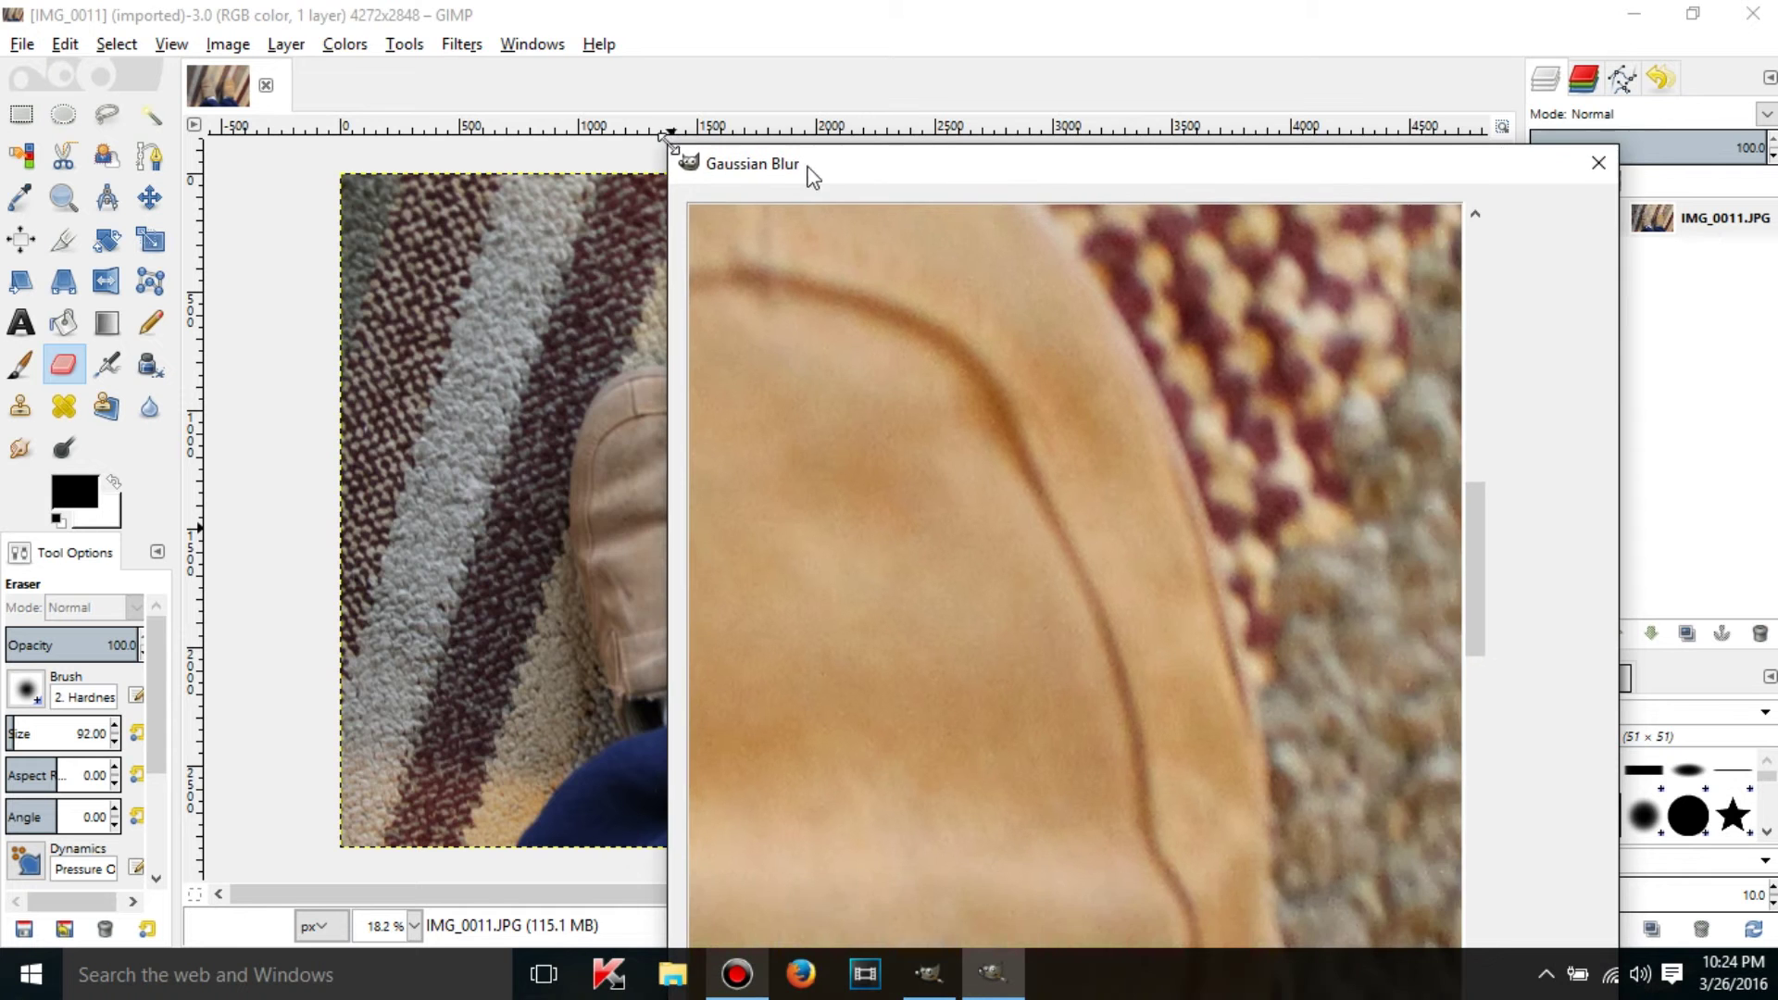
pyautogui.moveTo(810, 175); pyautogui.dragTo(491, 65)
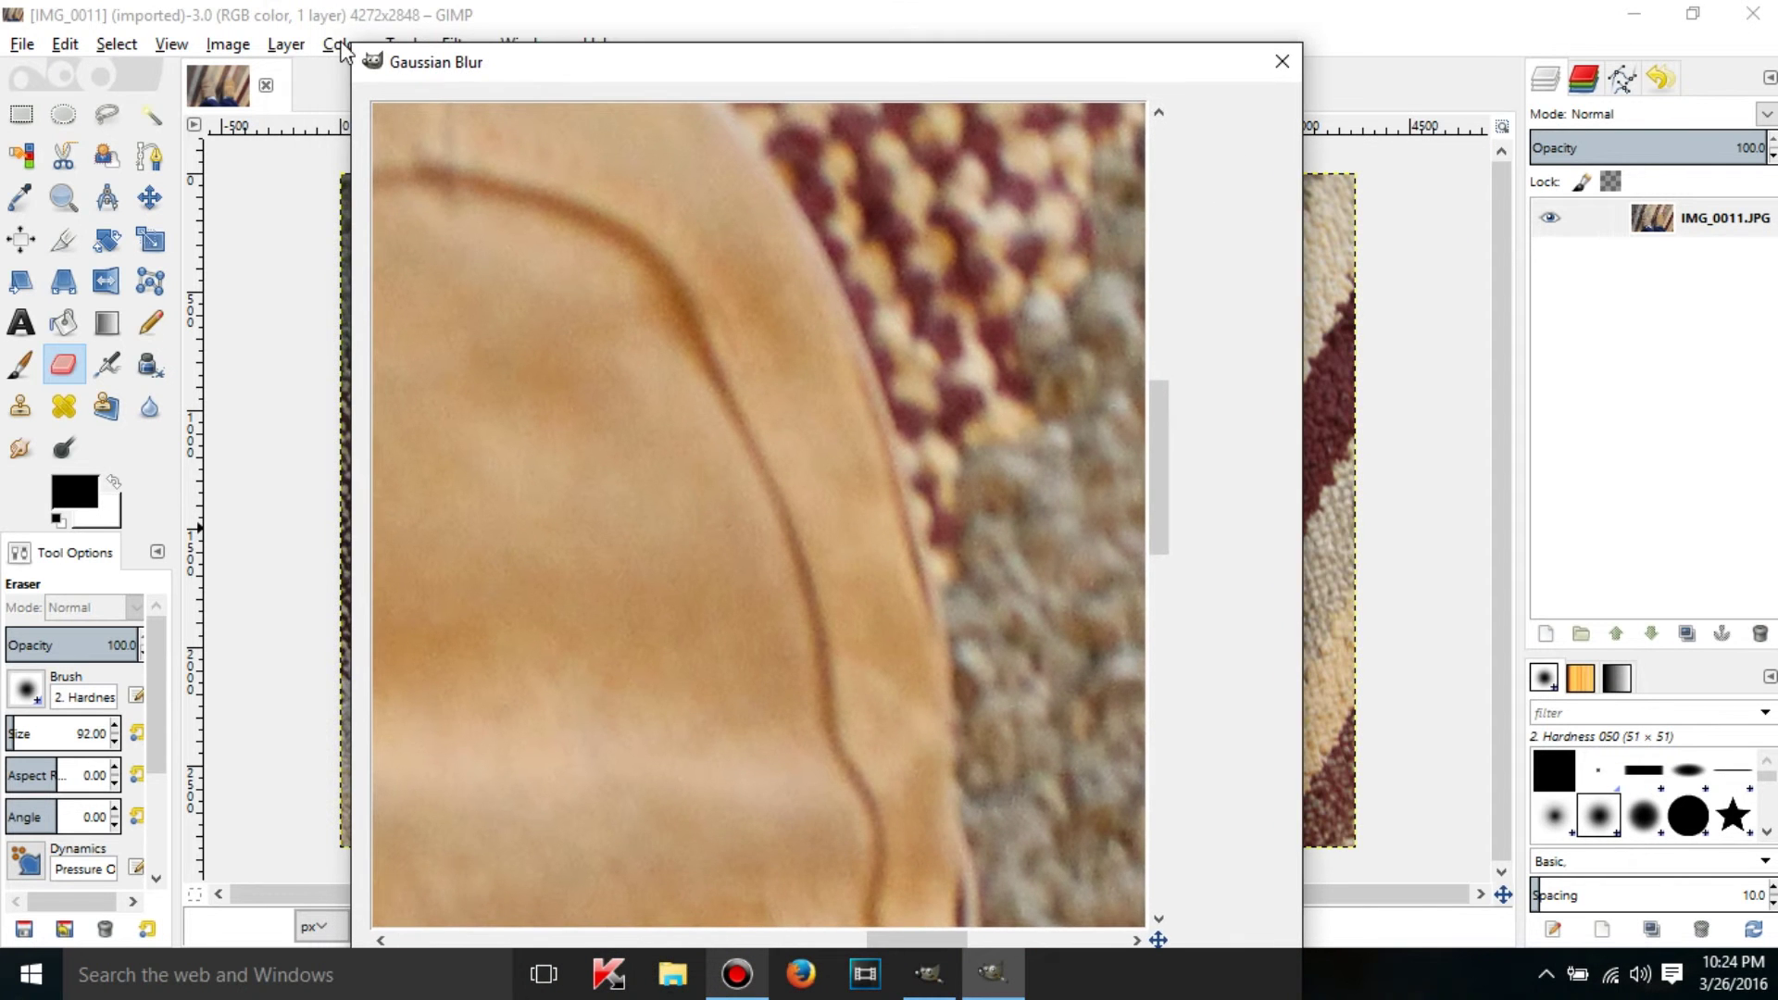
# Step: Restore the dialog size, re-enable Preview, and apply the 100 px Gaussian Blur
pyautogui.moveTo(355, 47); pyautogui.dragTo(882, 604)
pyautogui.moveTo(982, 628); pyautogui.dragTo(786, 215)
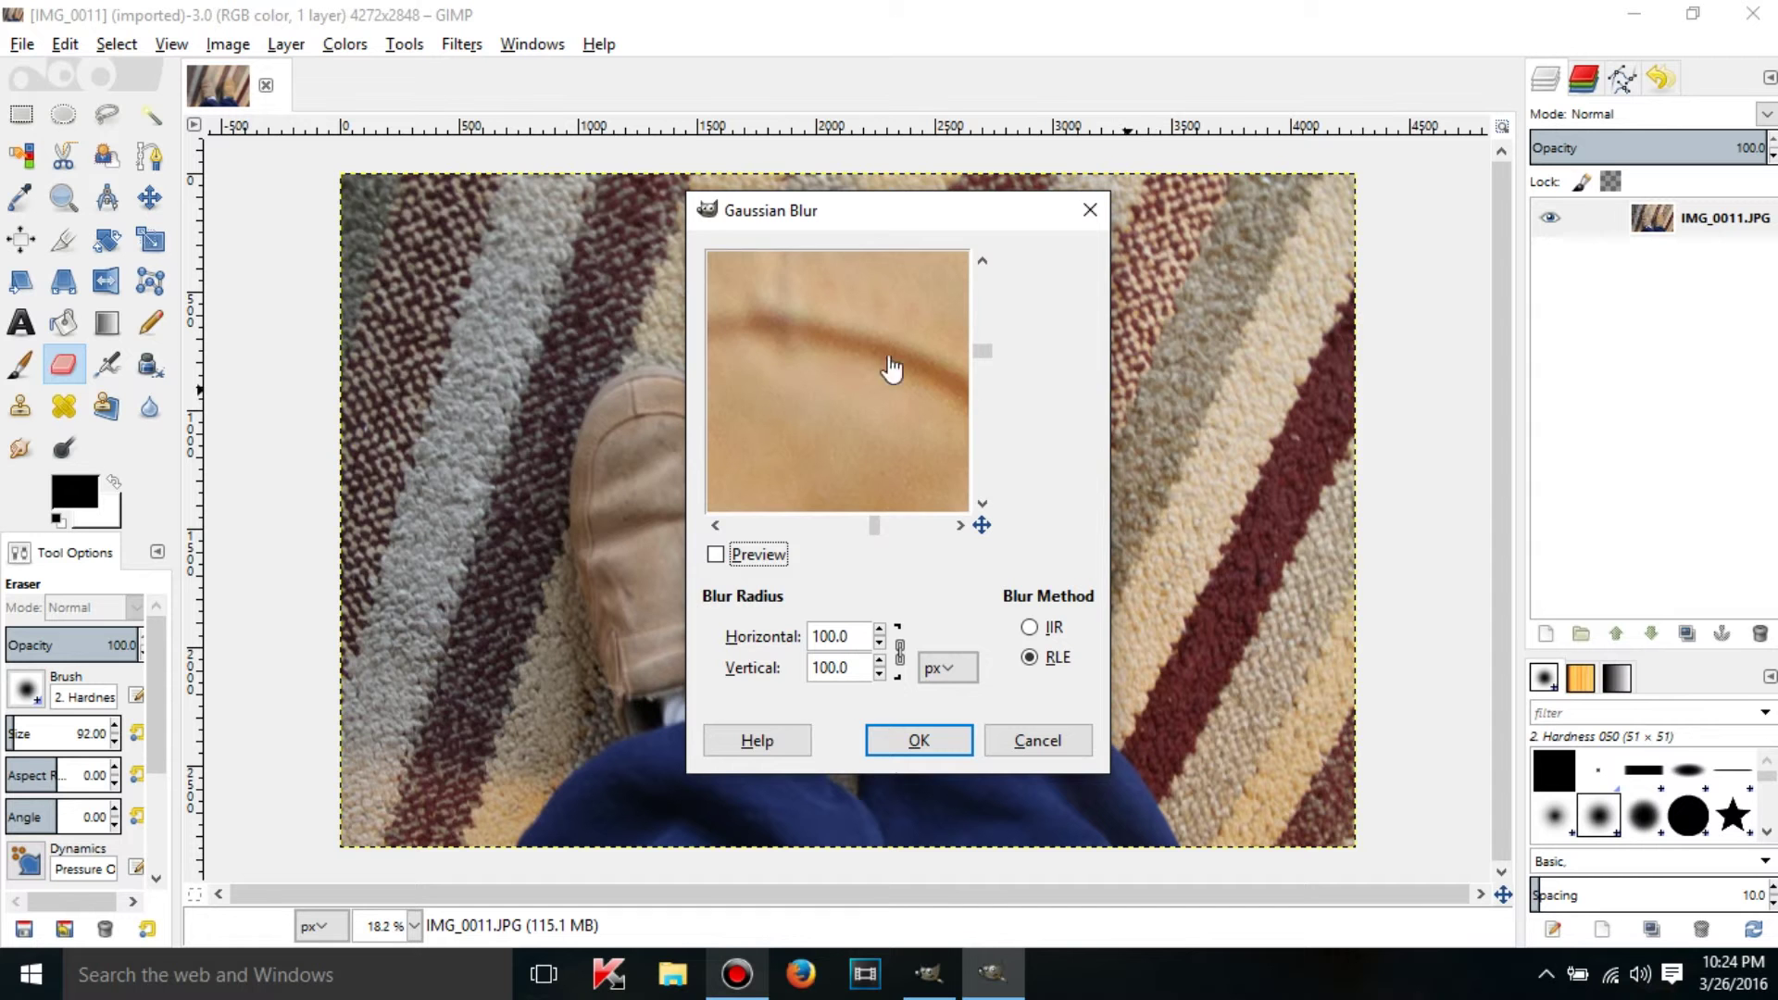
pyautogui.click(747, 556)
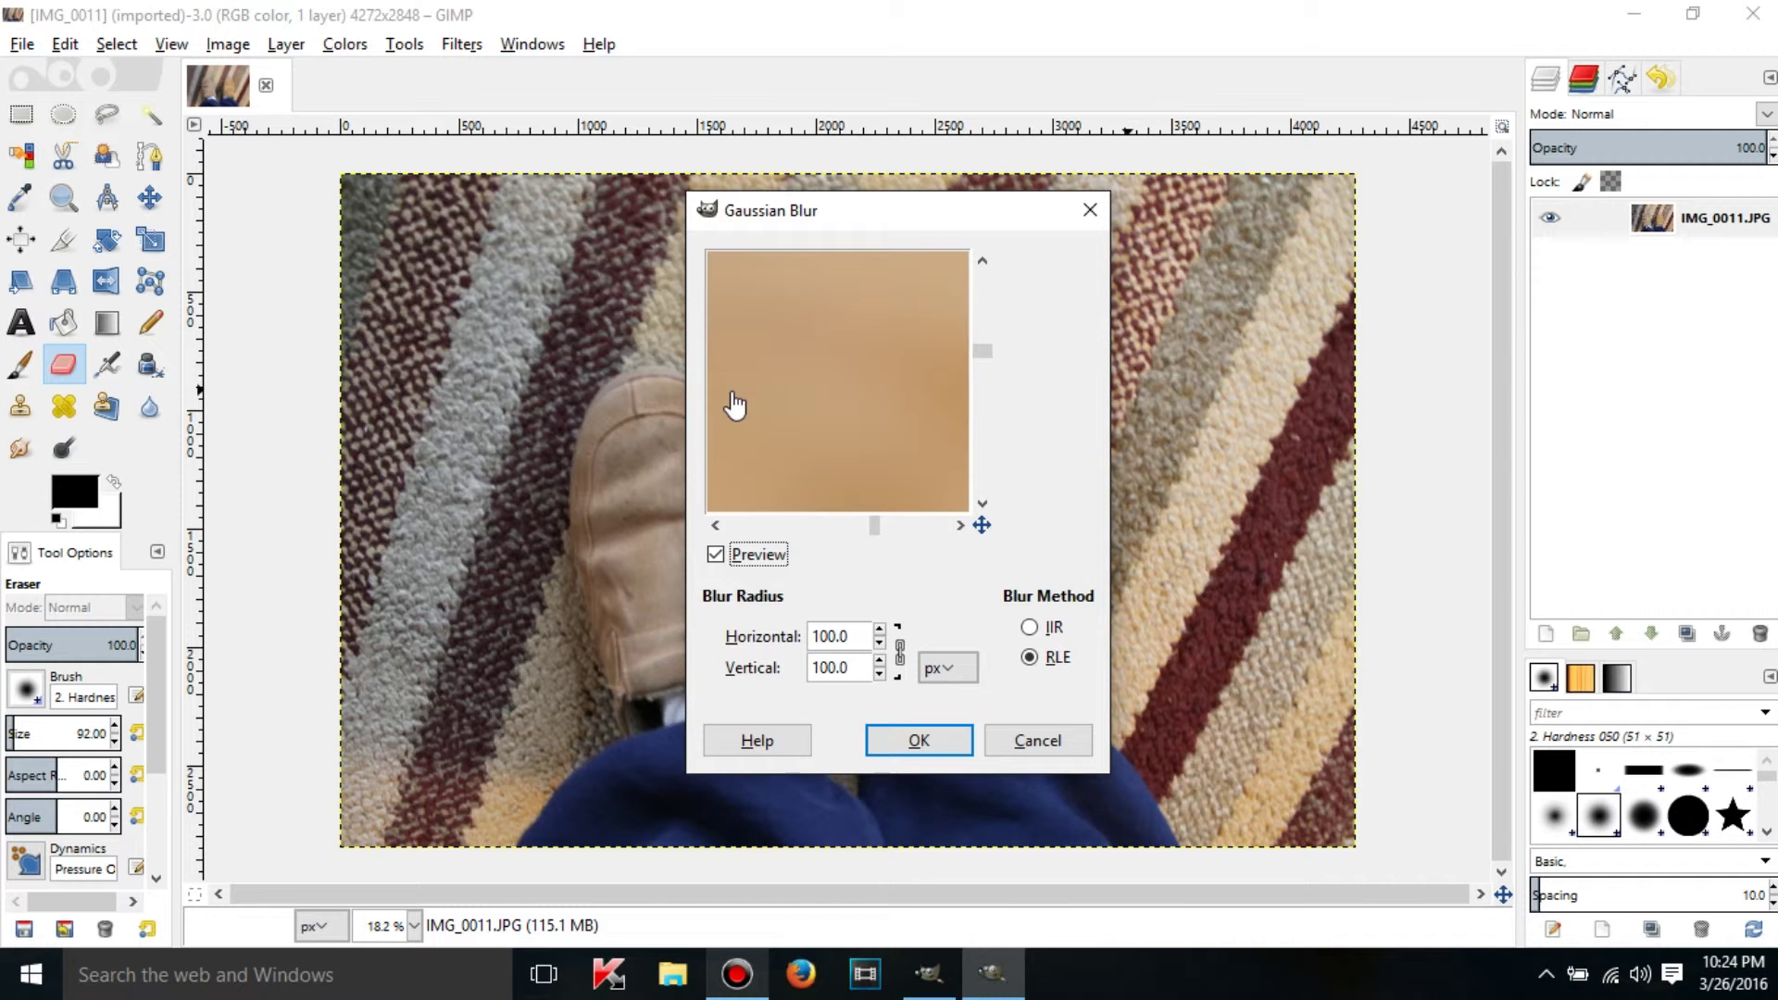
pyautogui.click(948, 742)
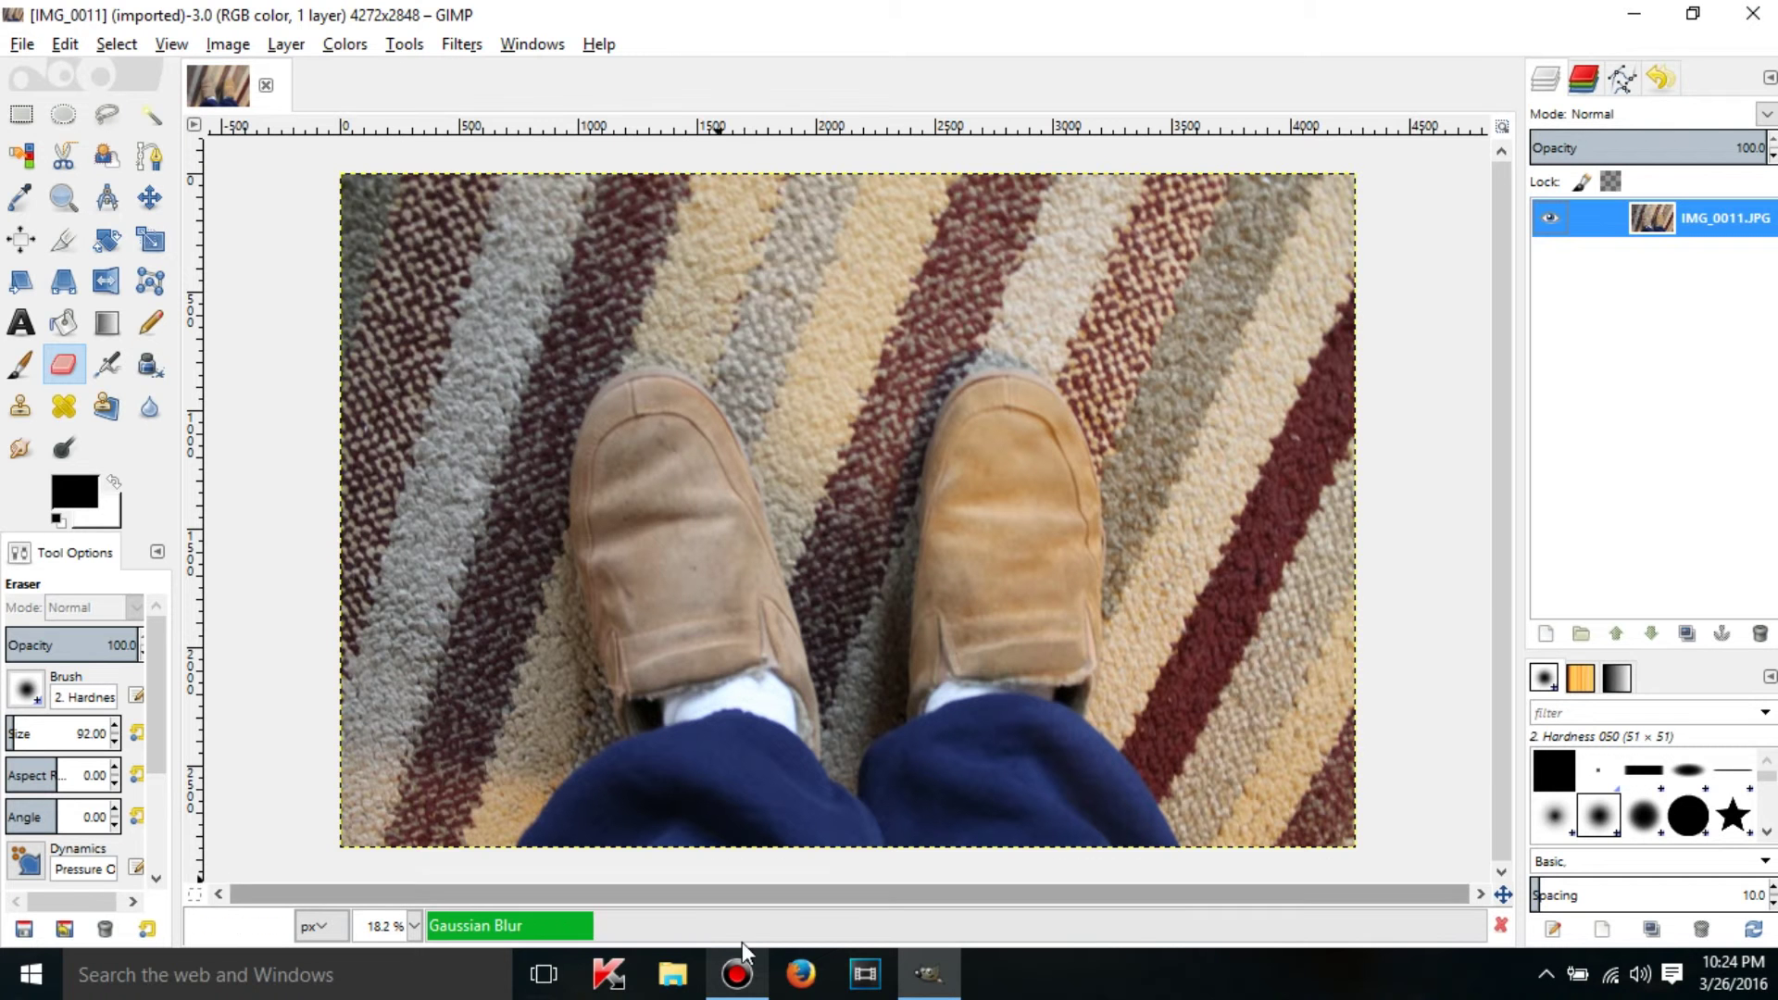
# Step: Browse the Filters > Render submenus and dismiss the menu without applying a filter
pyautogui.click(454, 46)
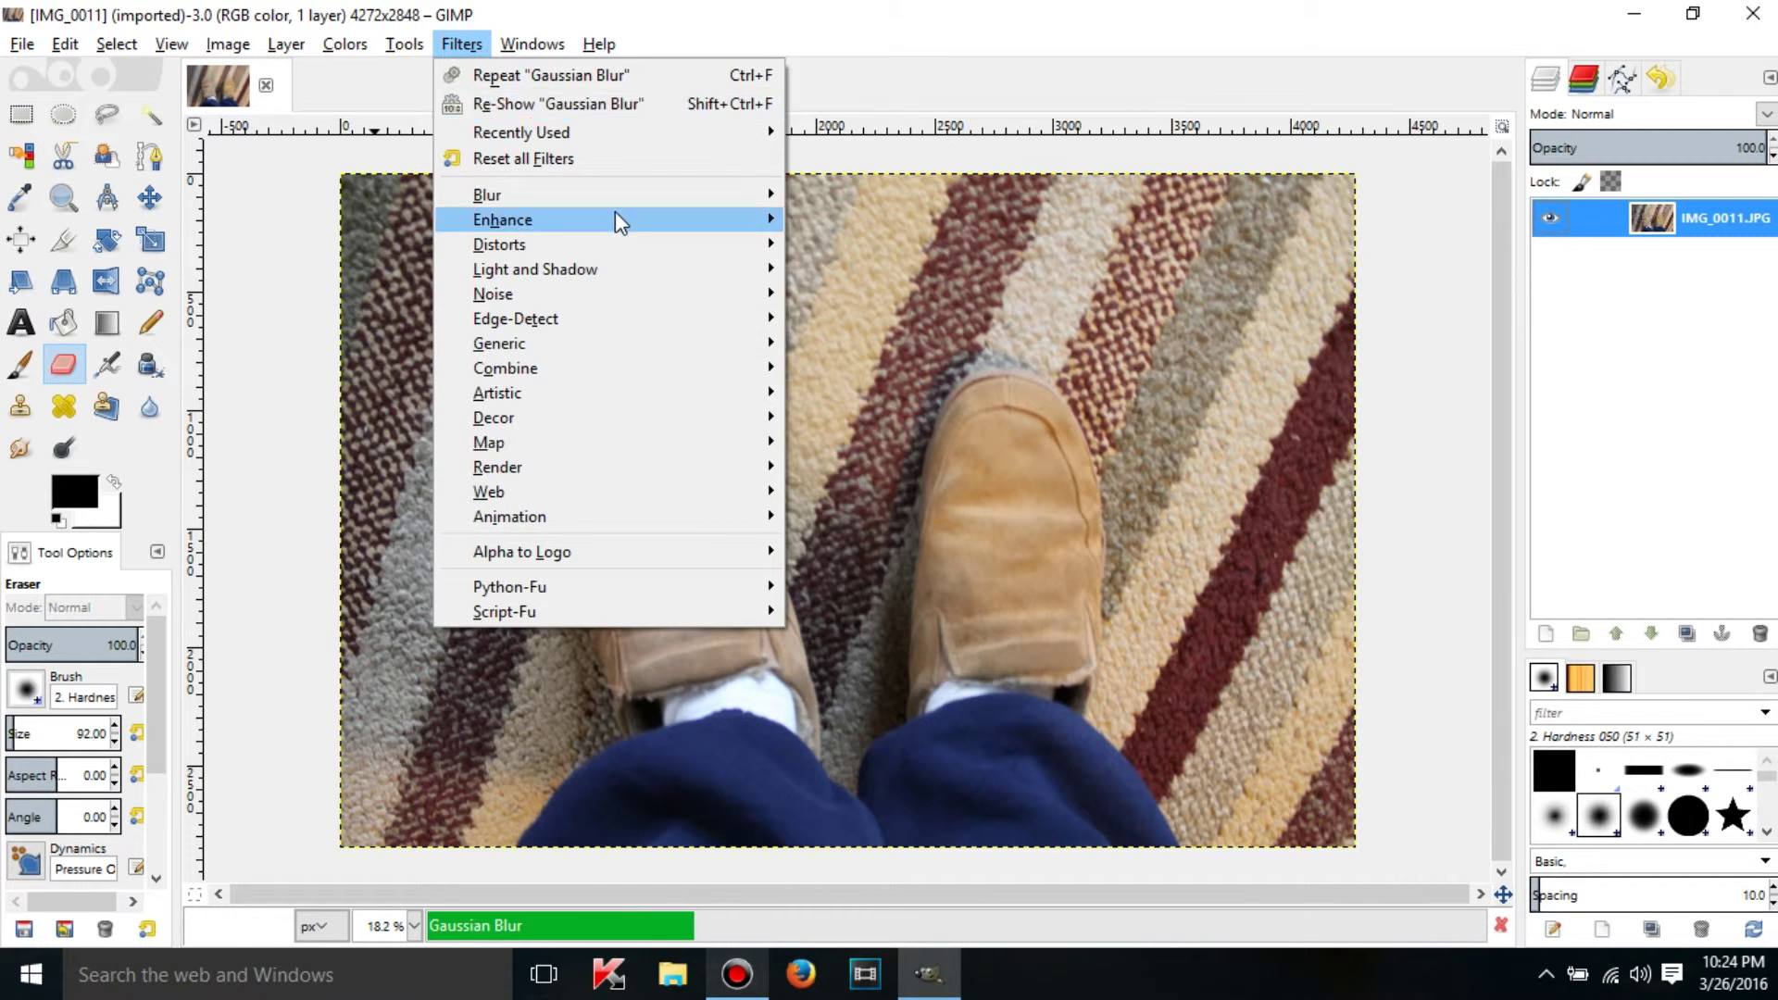
pyautogui.moveTo(647, 229)
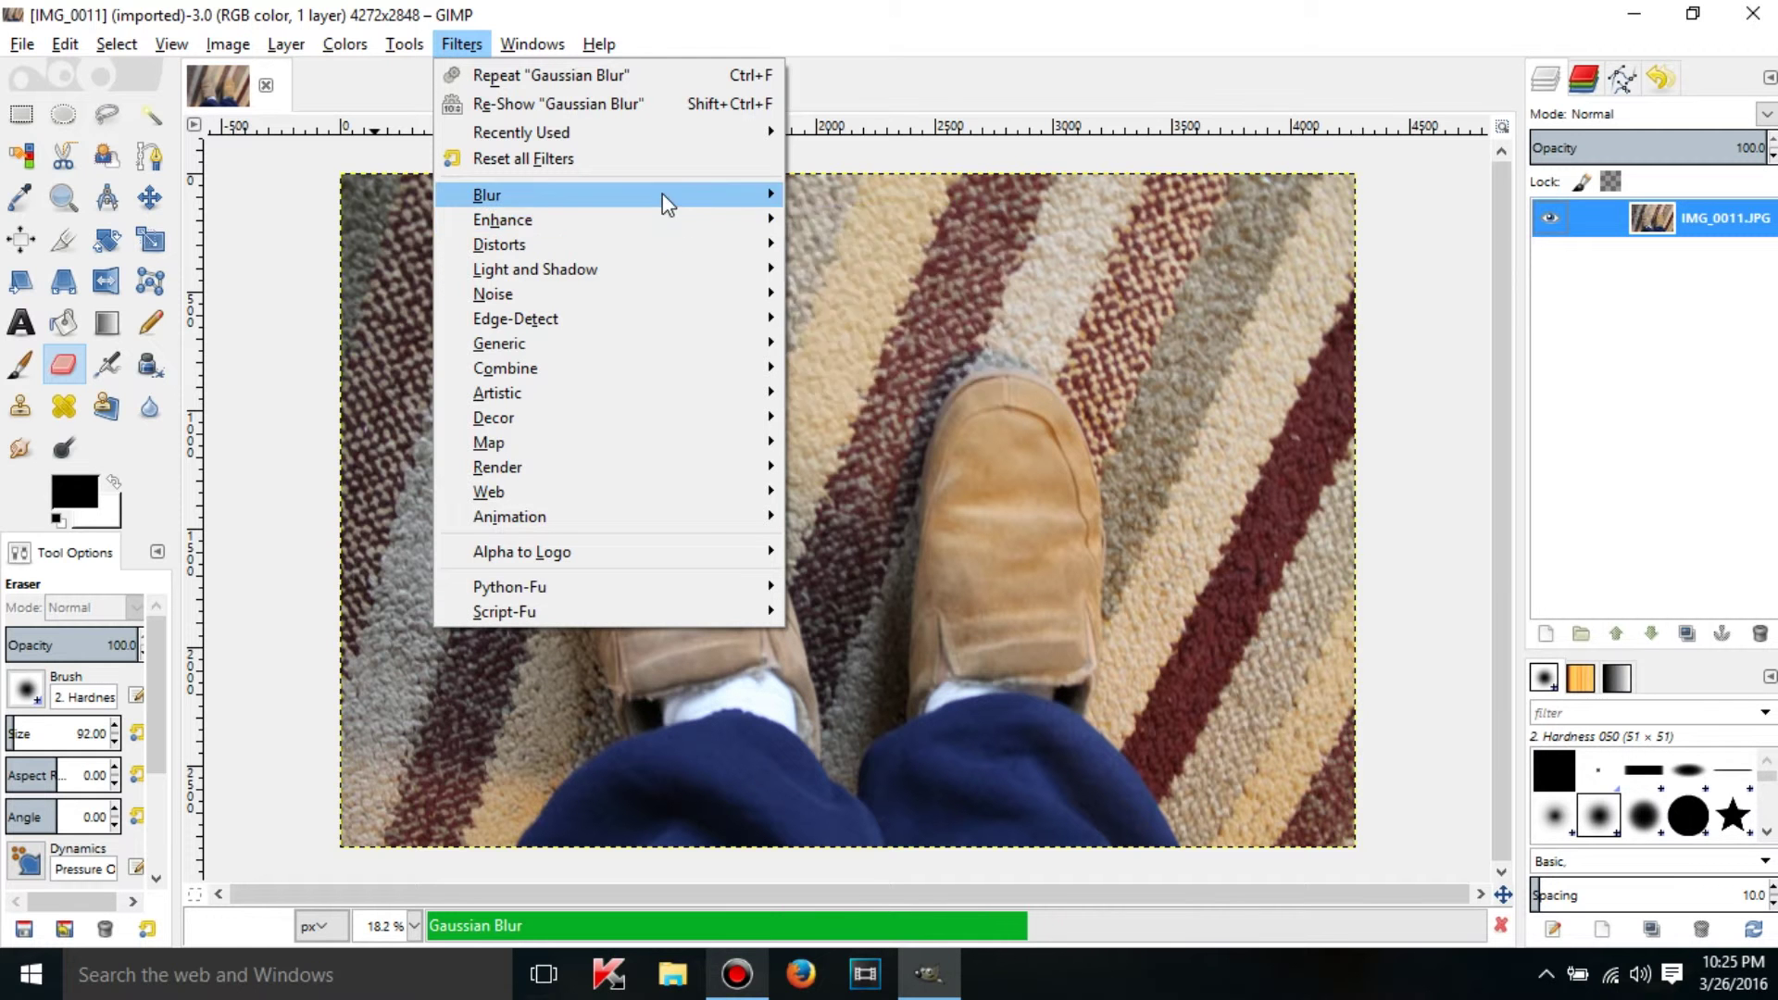
pyautogui.moveTo(663, 193)
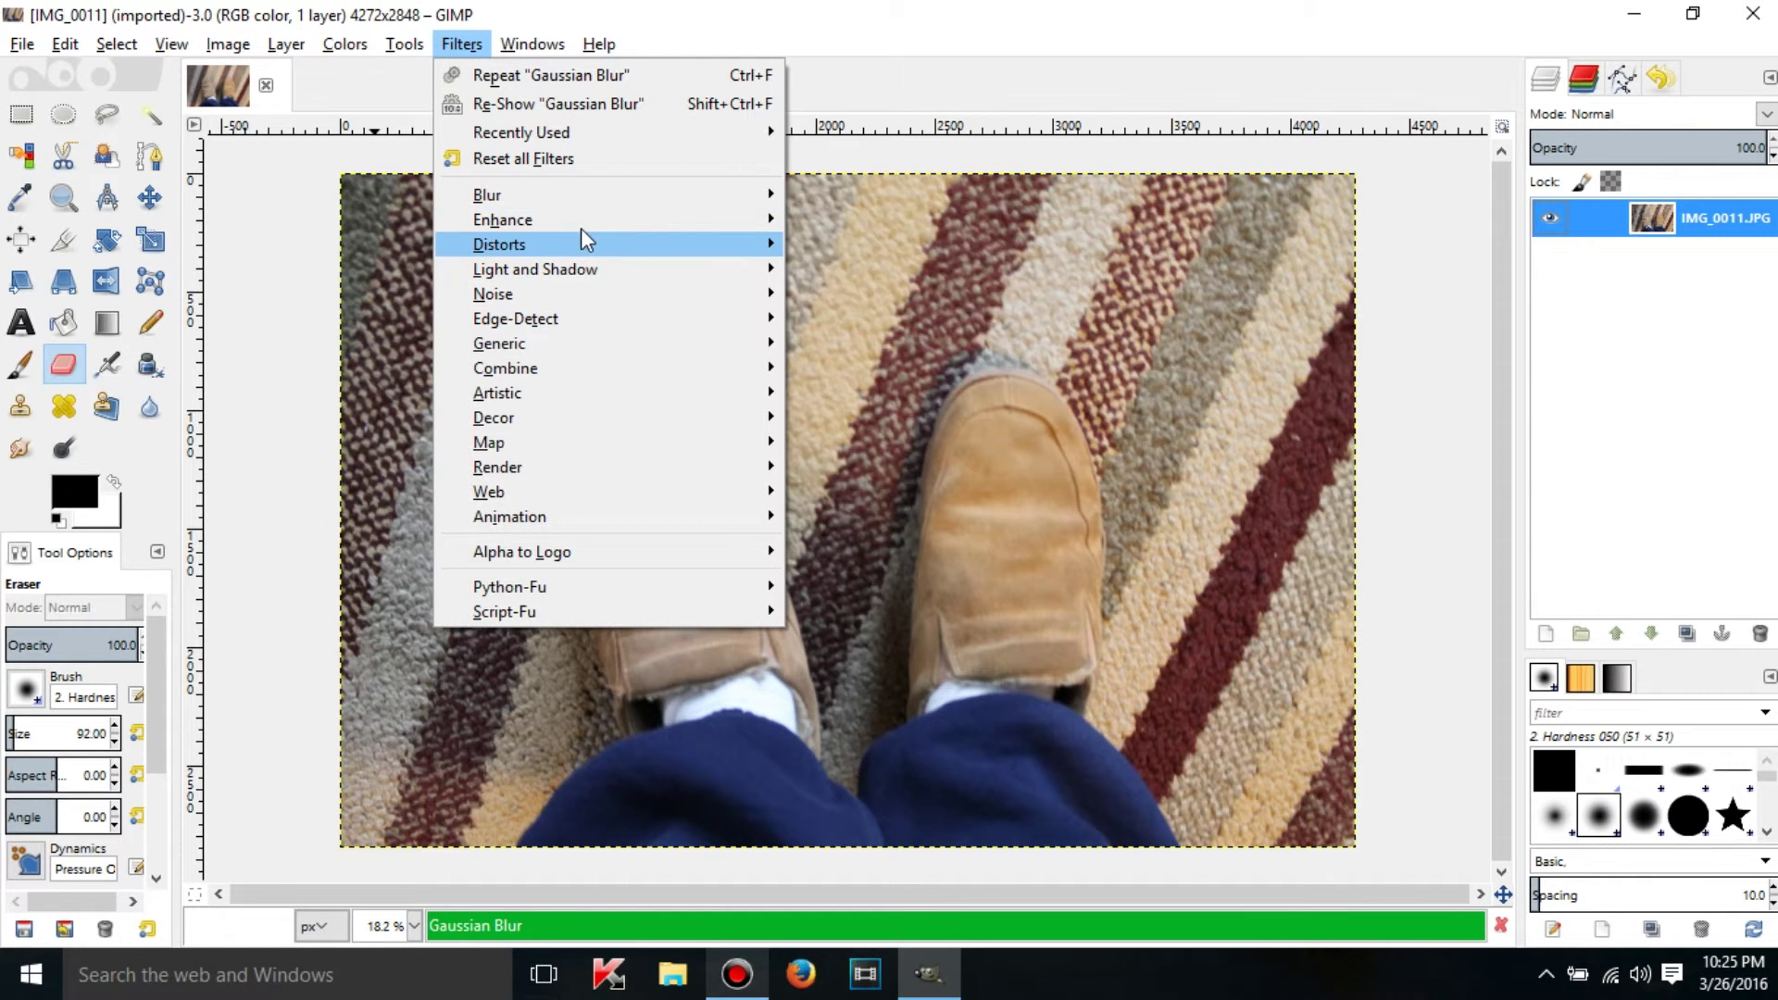
pyautogui.moveTo(568, 233)
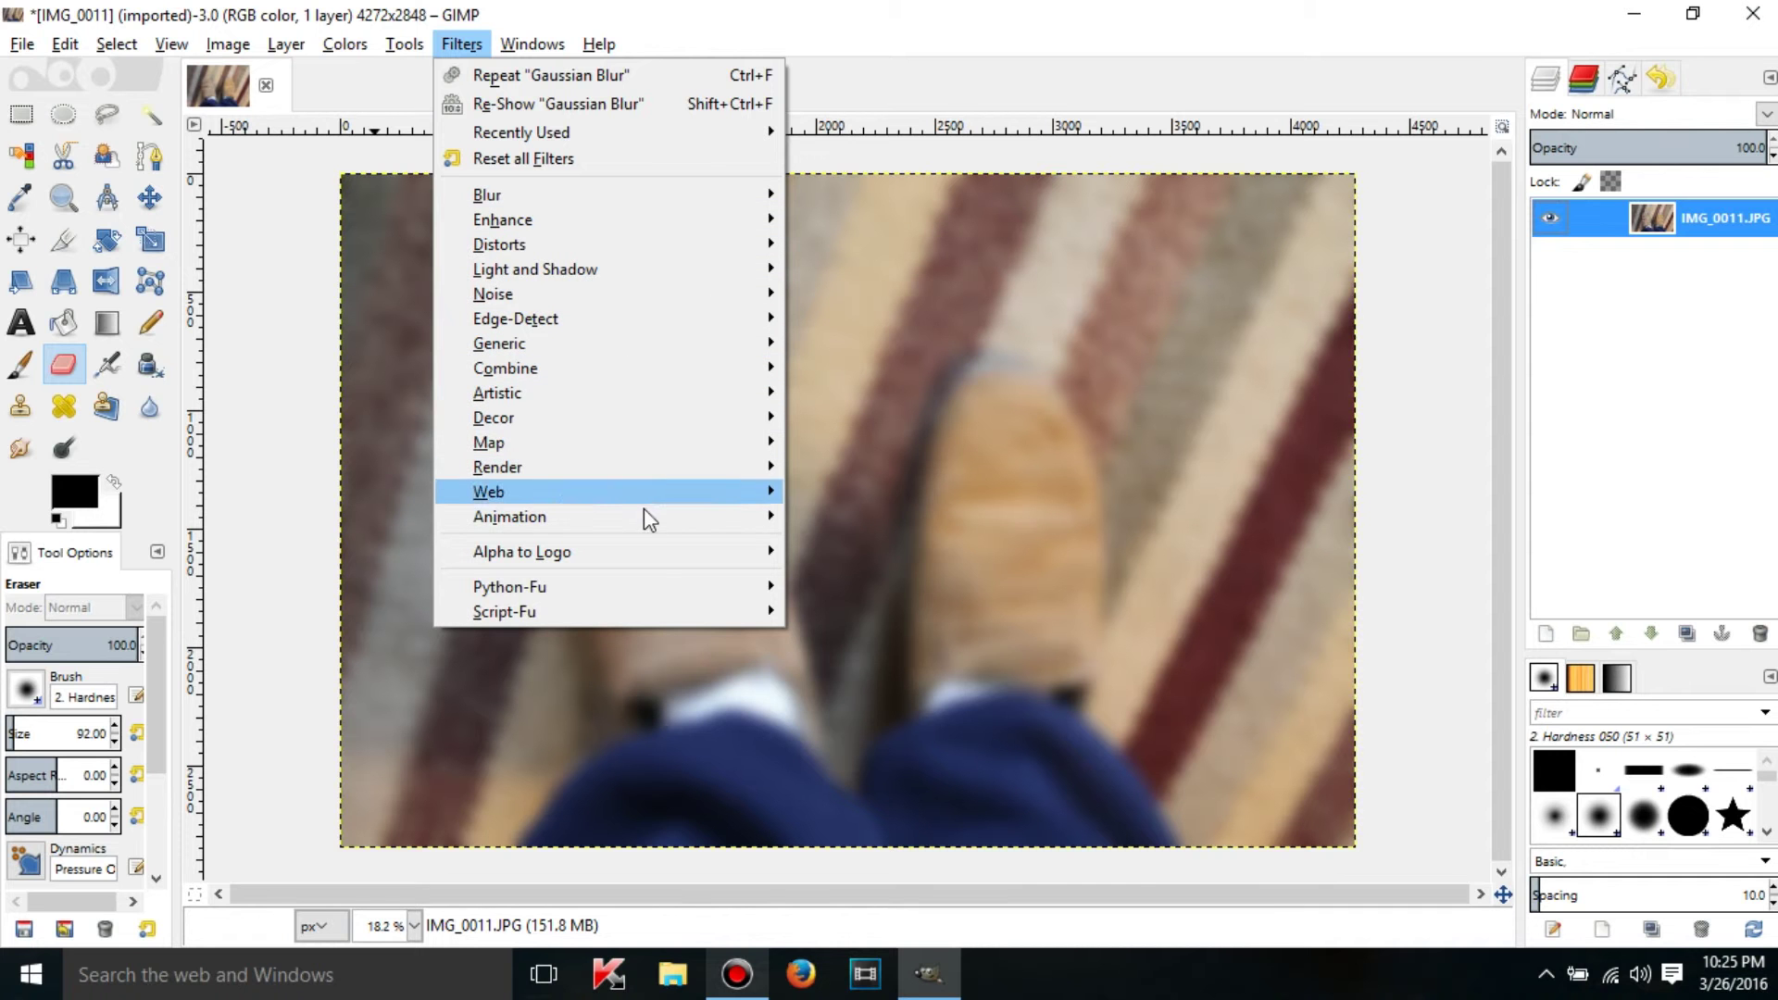
pyautogui.moveTo(629, 458)
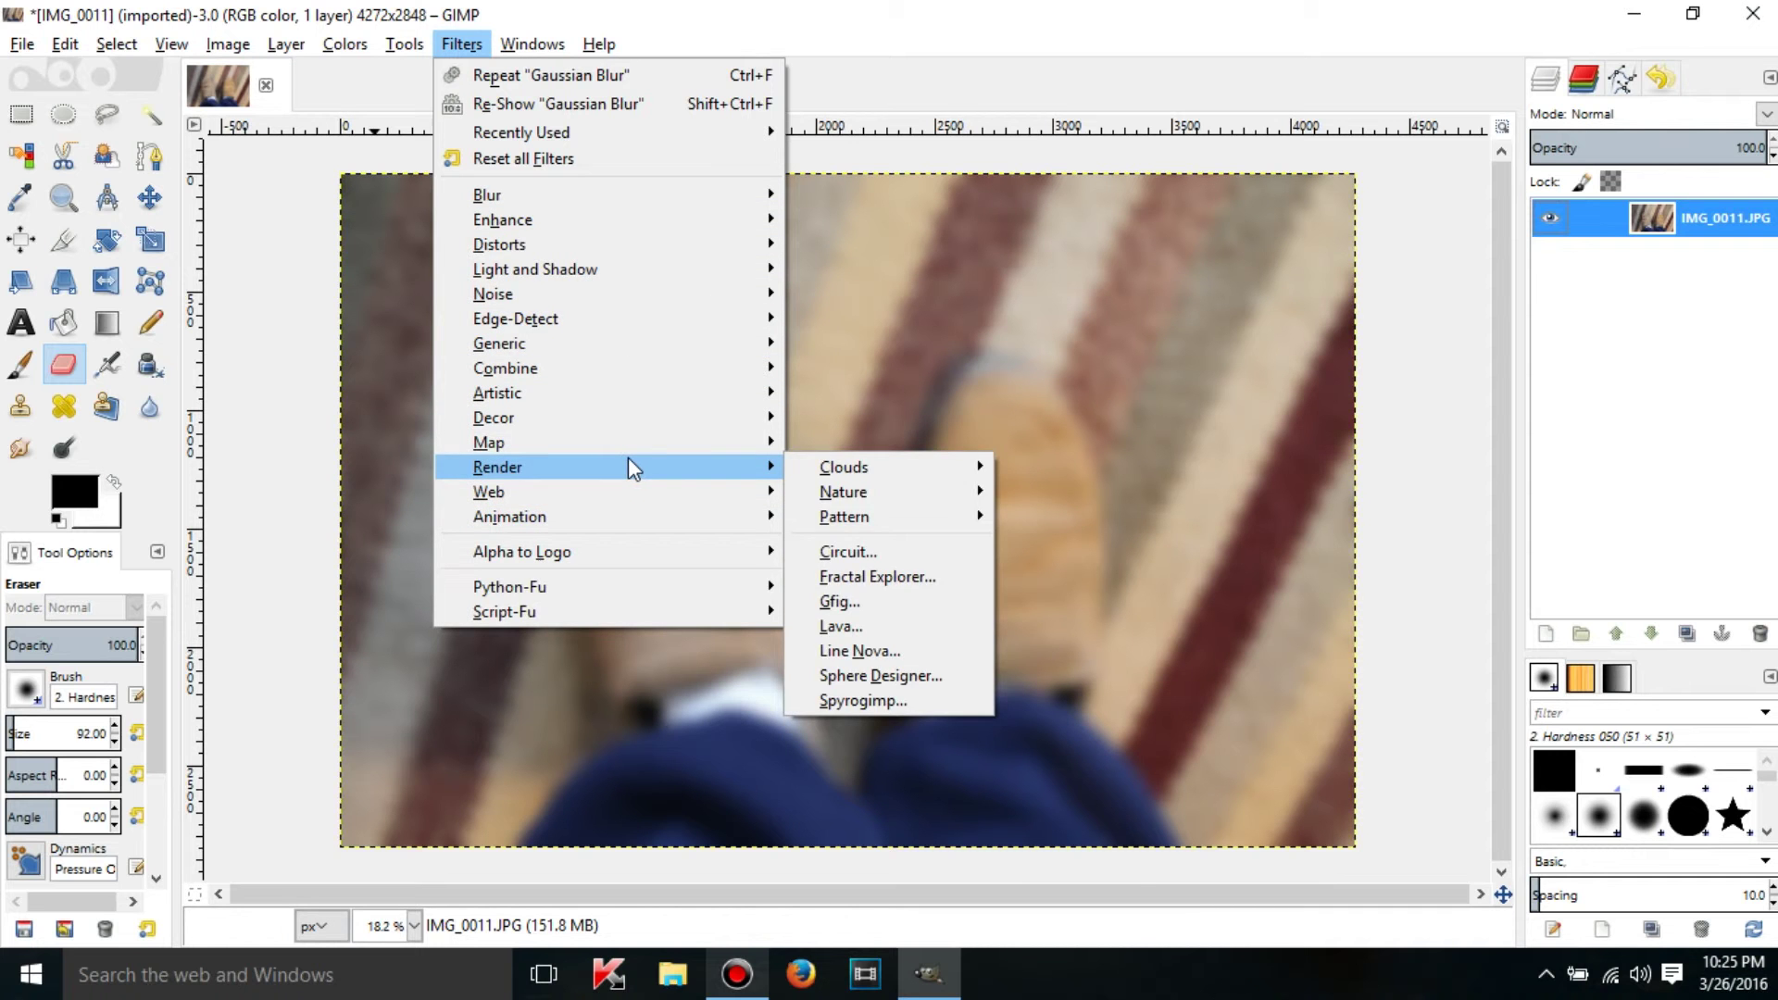
pyautogui.click(713, 28)
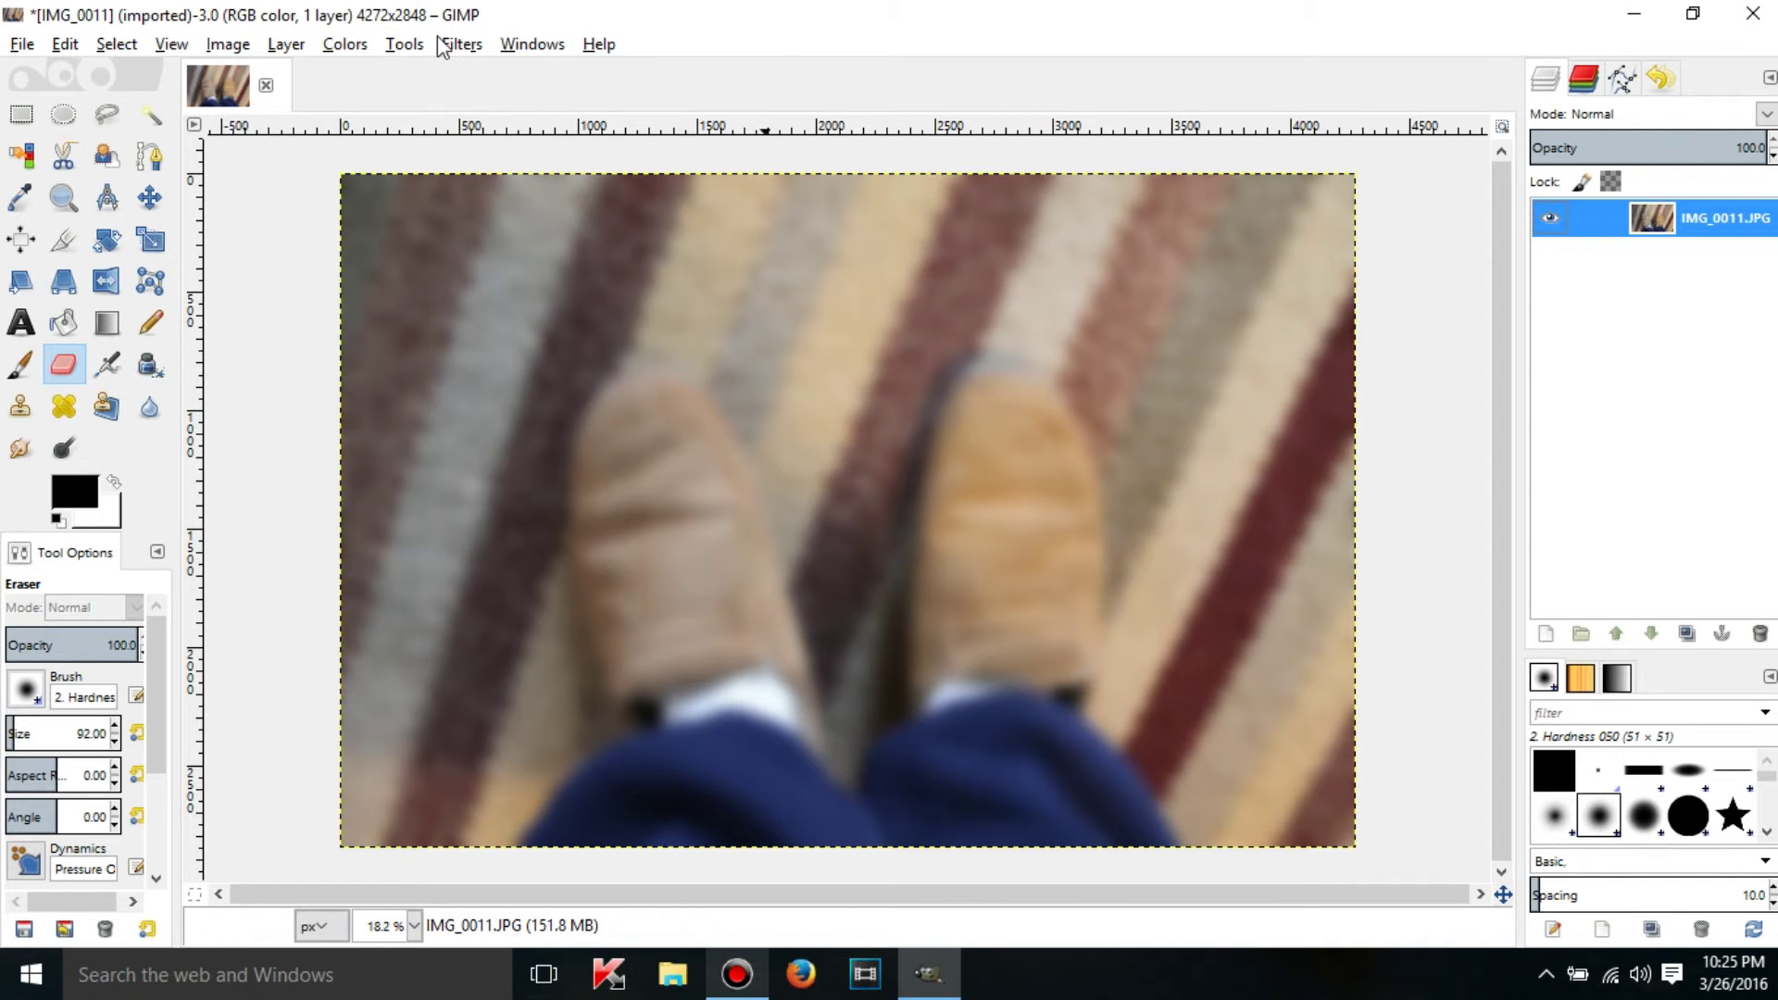
# Step: Cancel Gaussian Blur unapplied, then reset all filters to their defaults and confirm
pyautogui.click(469, 41)
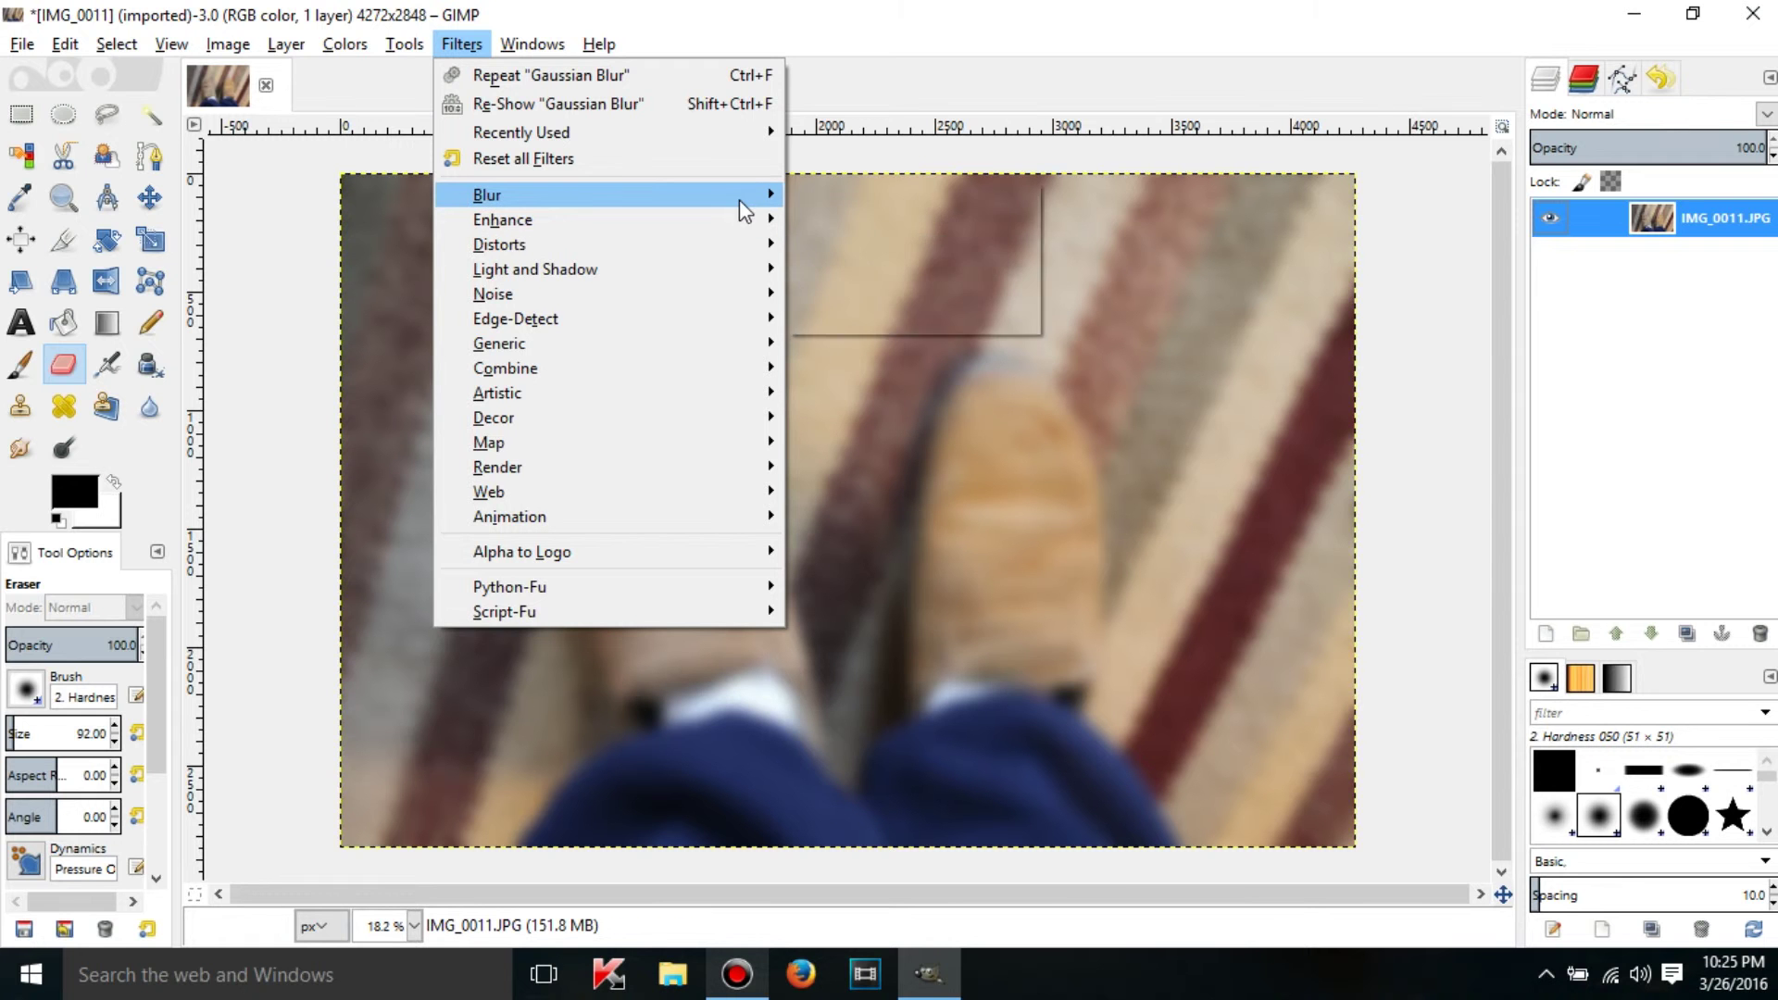
pyautogui.click(854, 219)
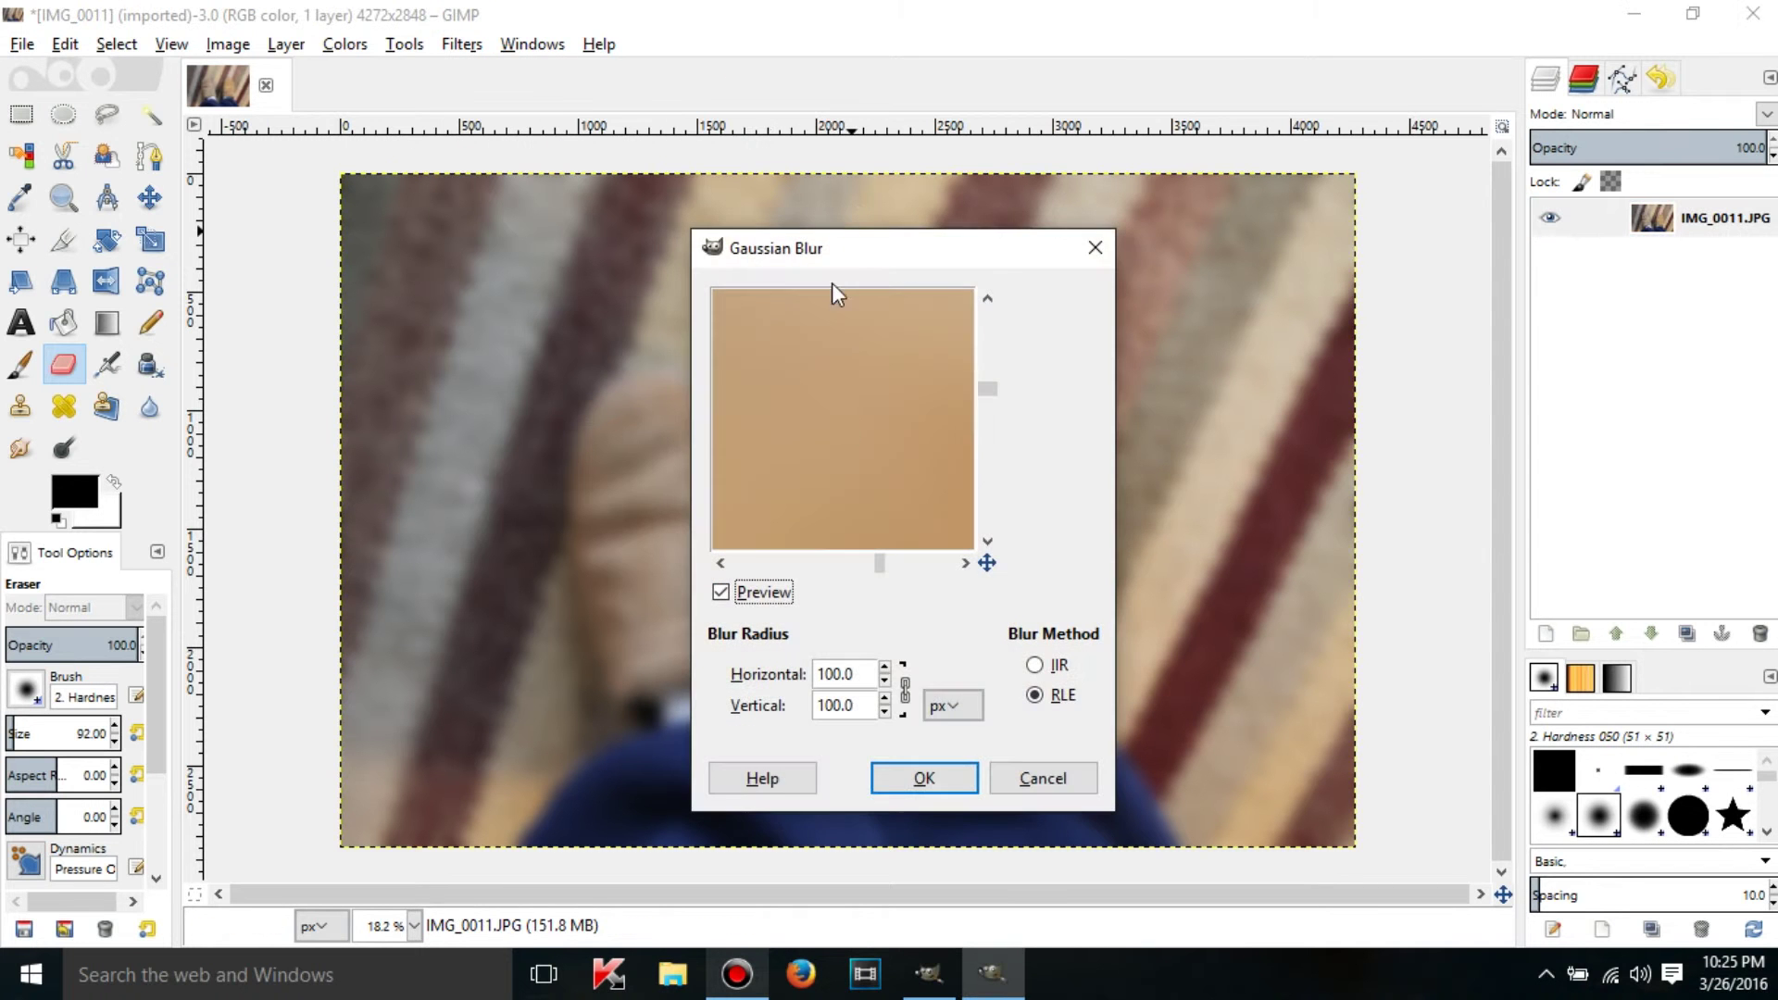
pyautogui.click(1042, 783)
pyautogui.click(460, 44)
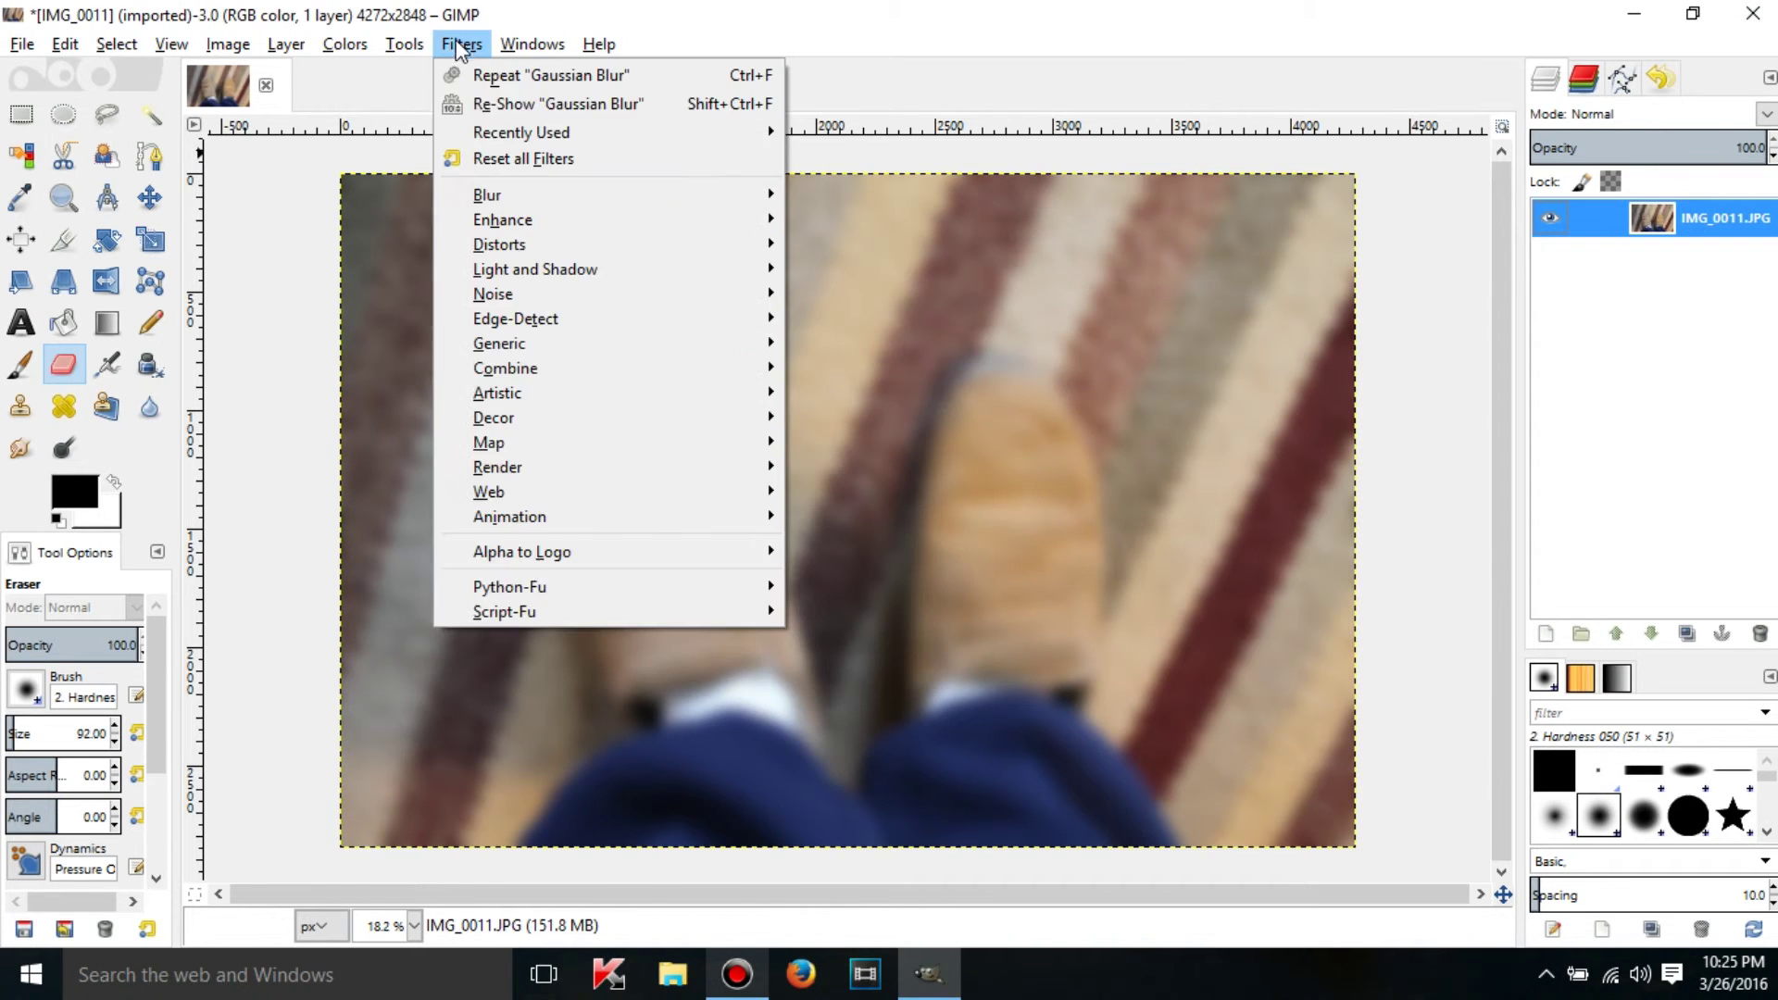
pyautogui.moveTo(626, 349)
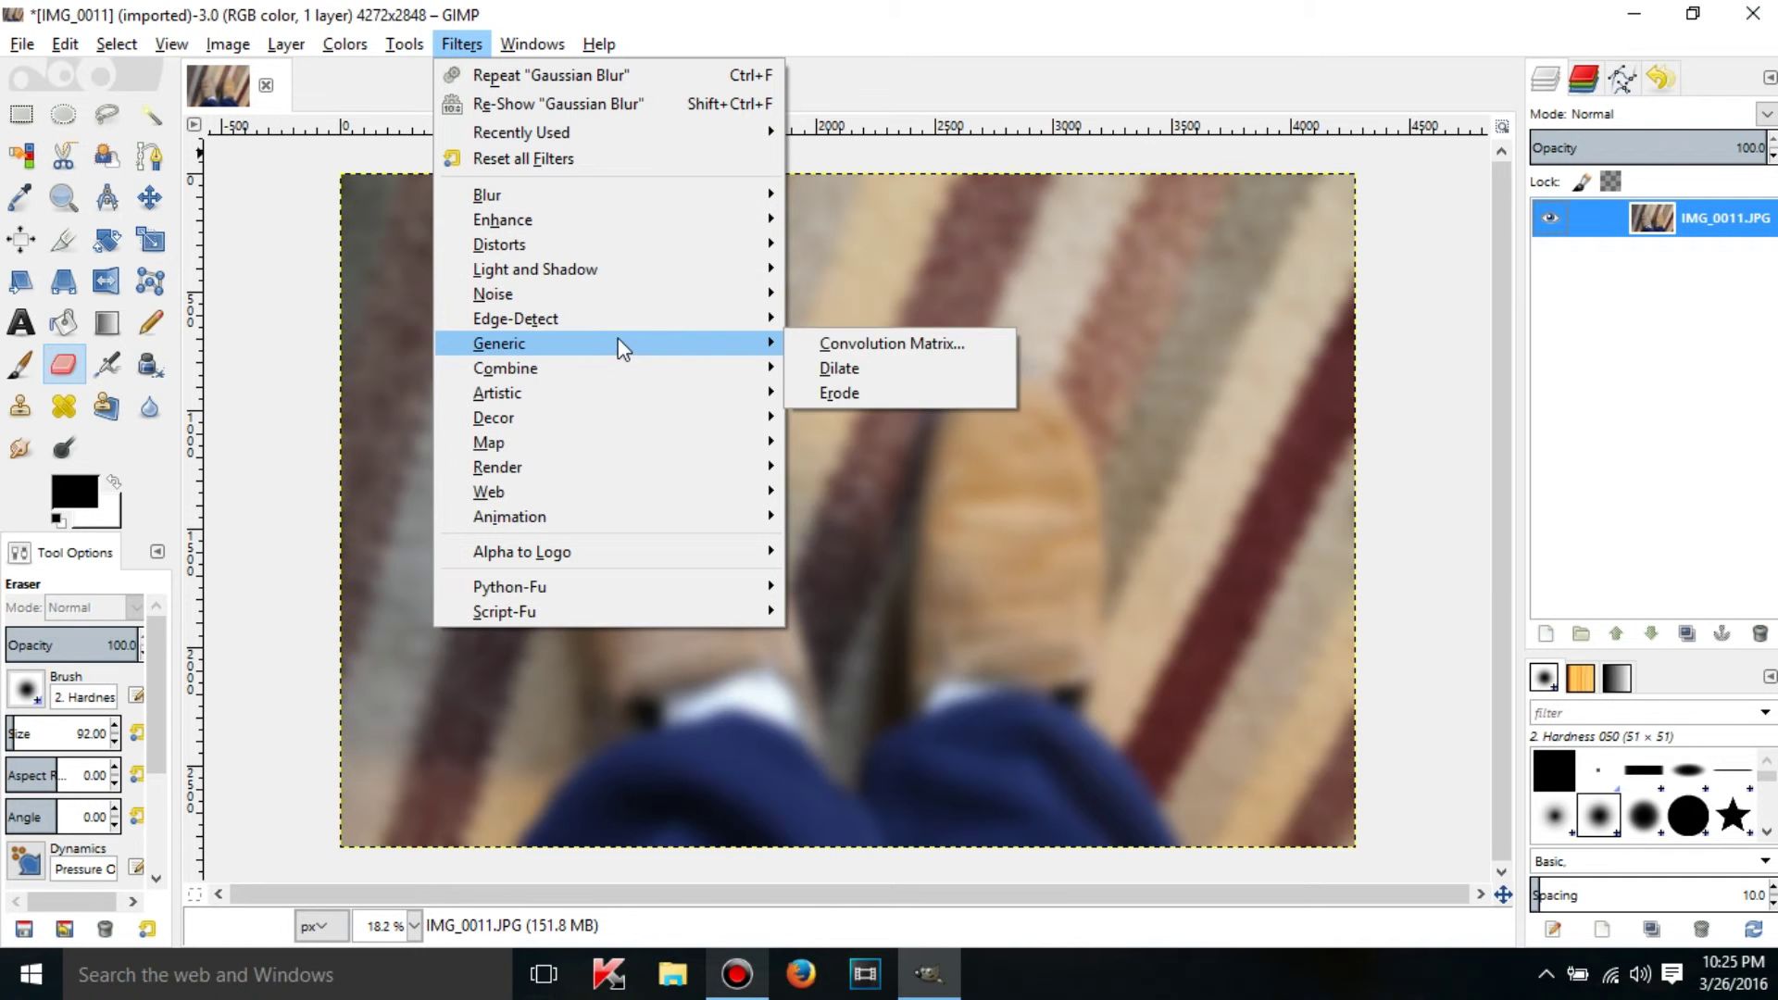
pyautogui.click(545, 159)
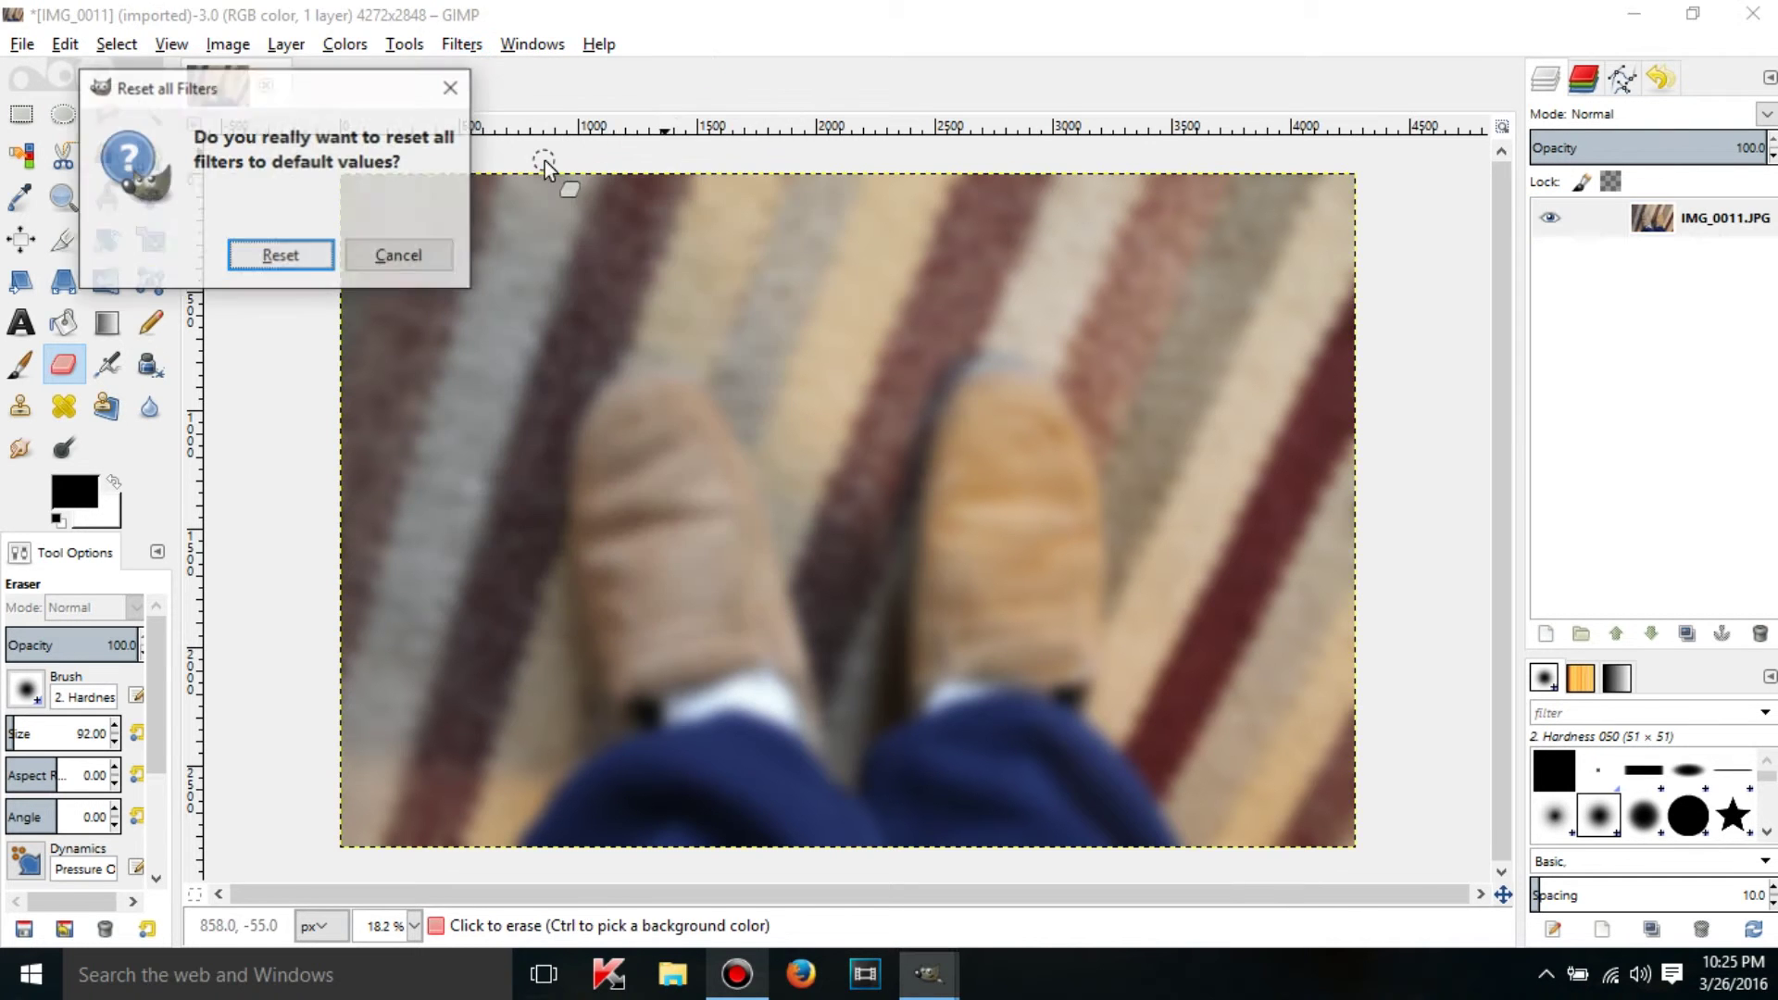
pyautogui.click(308, 250)
# Step: Reopen Gaussian Blur, now showing the default 5.0 px radius
pyautogui.click(454, 51)
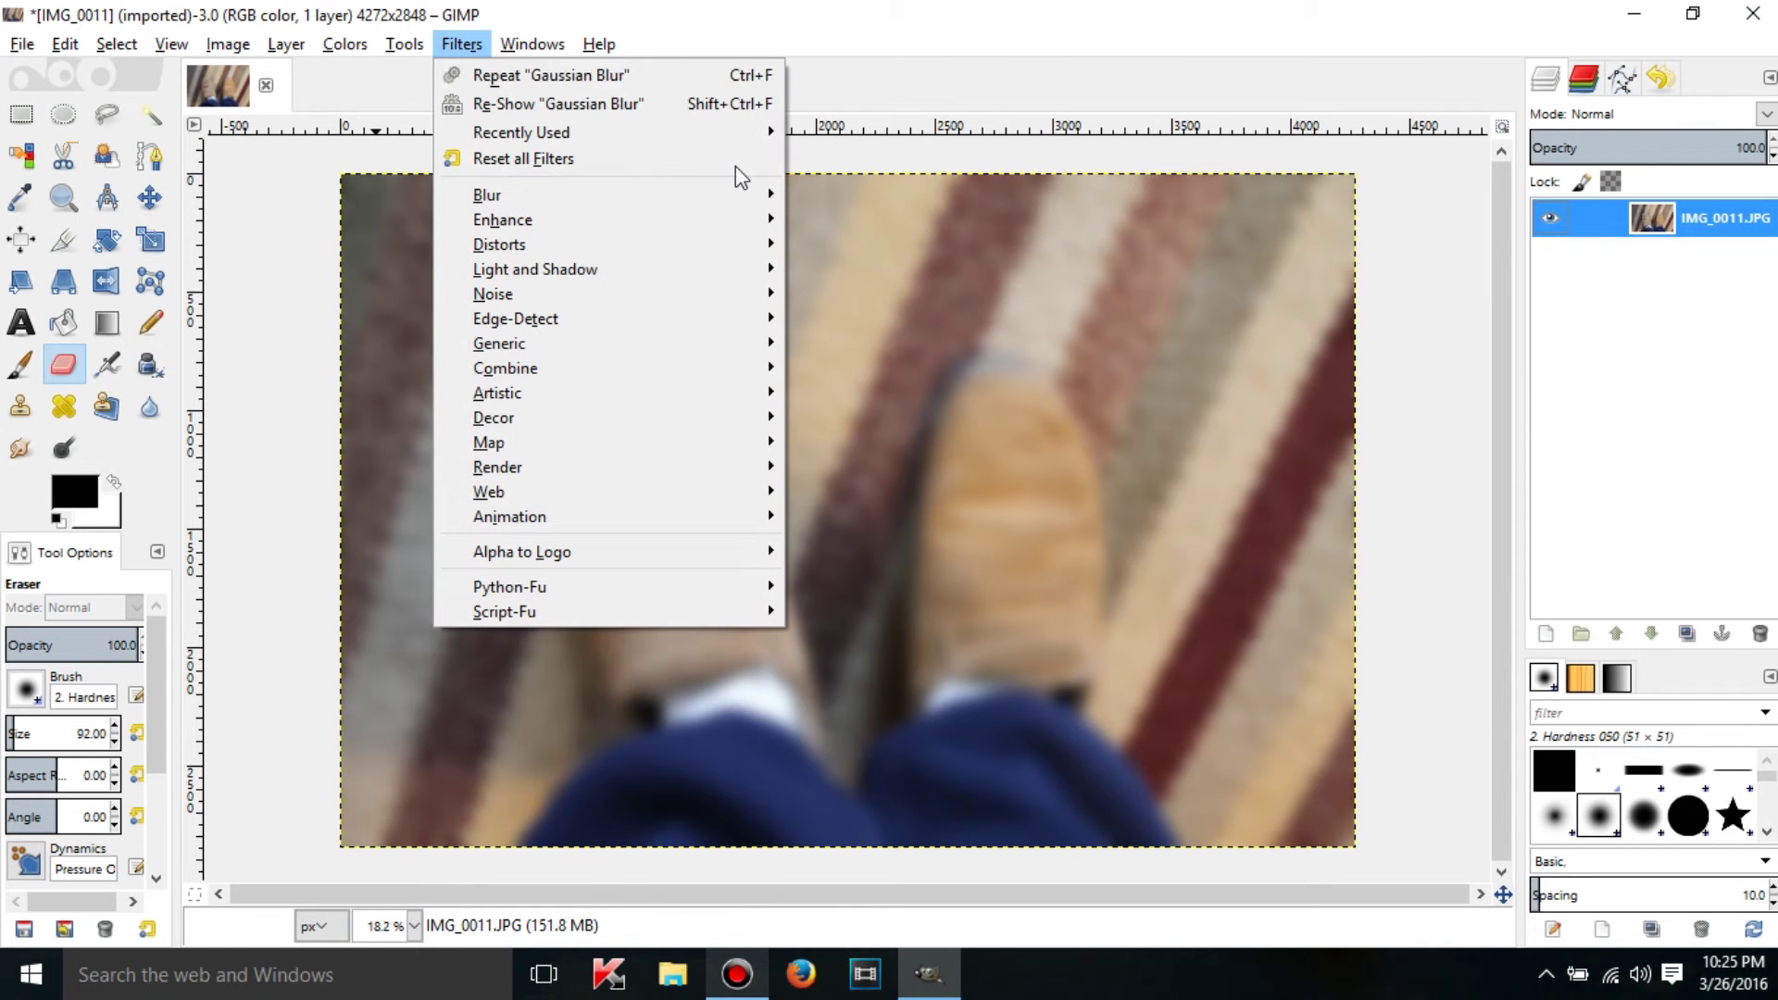
pyautogui.moveTo(765, 205)
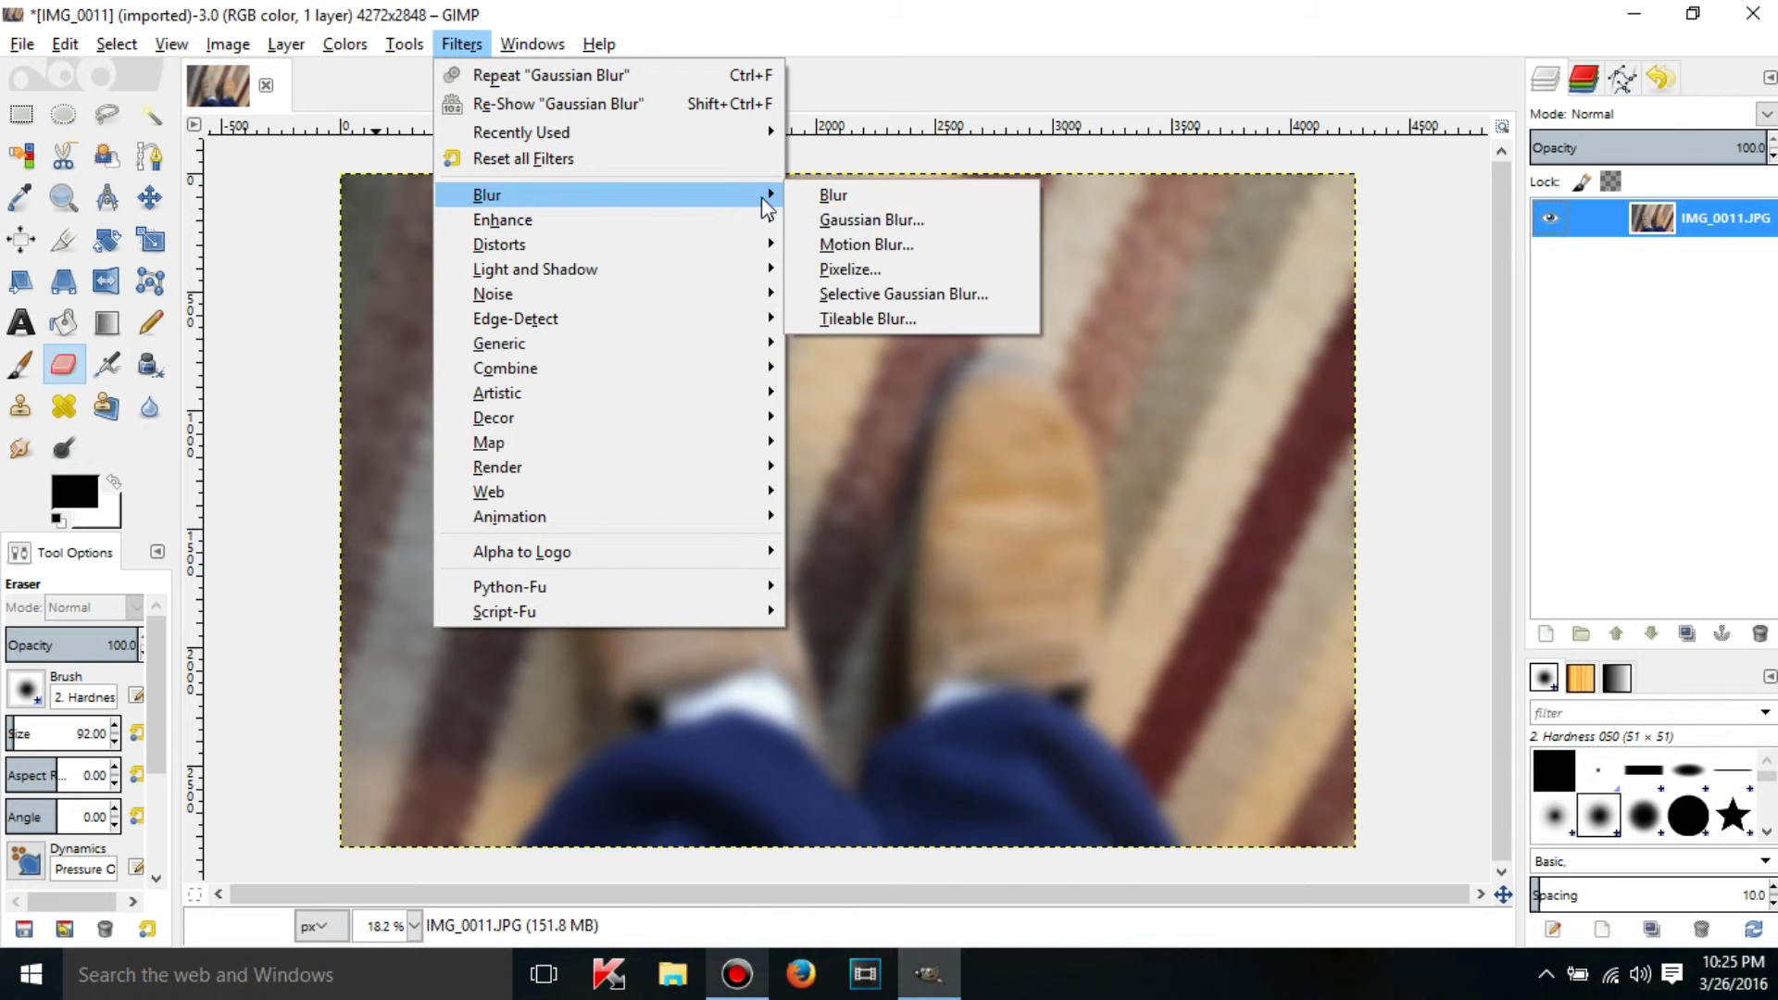
pyautogui.click(847, 219)
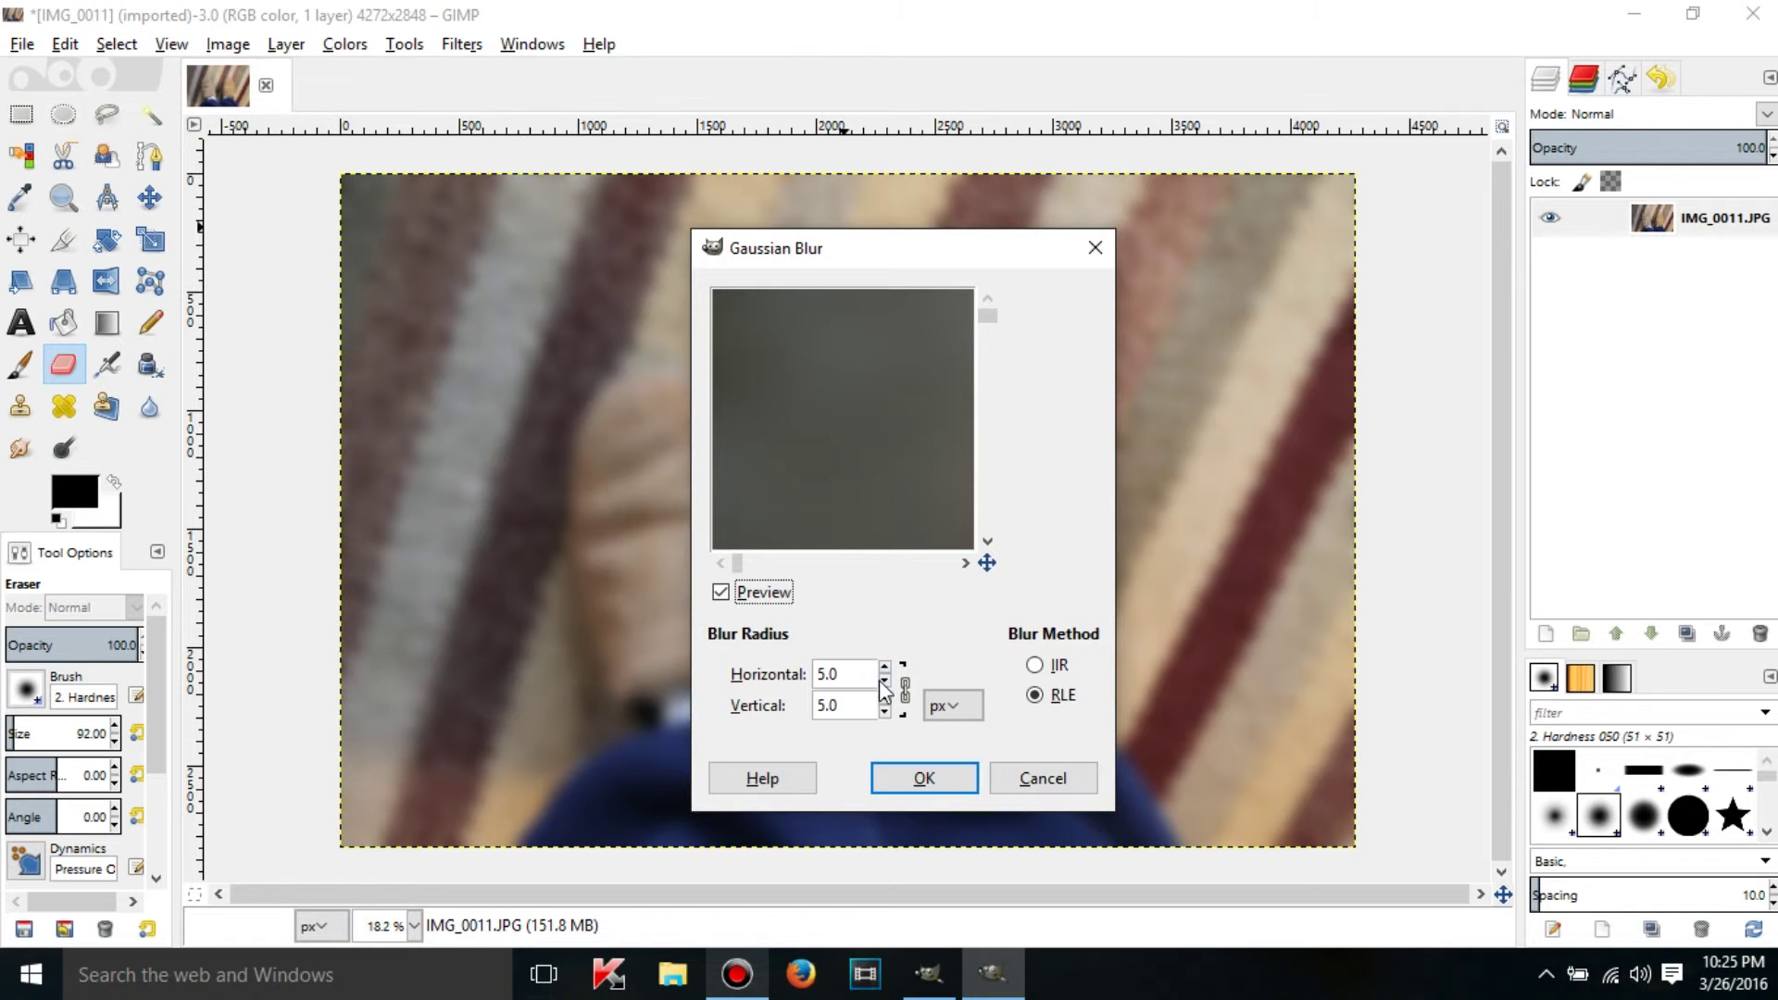
# Step: Cancel Gaussian Blur and apply the plain Blur filter to the photo instead
pyautogui.click(1047, 779)
pyautogui.click(462, 45)
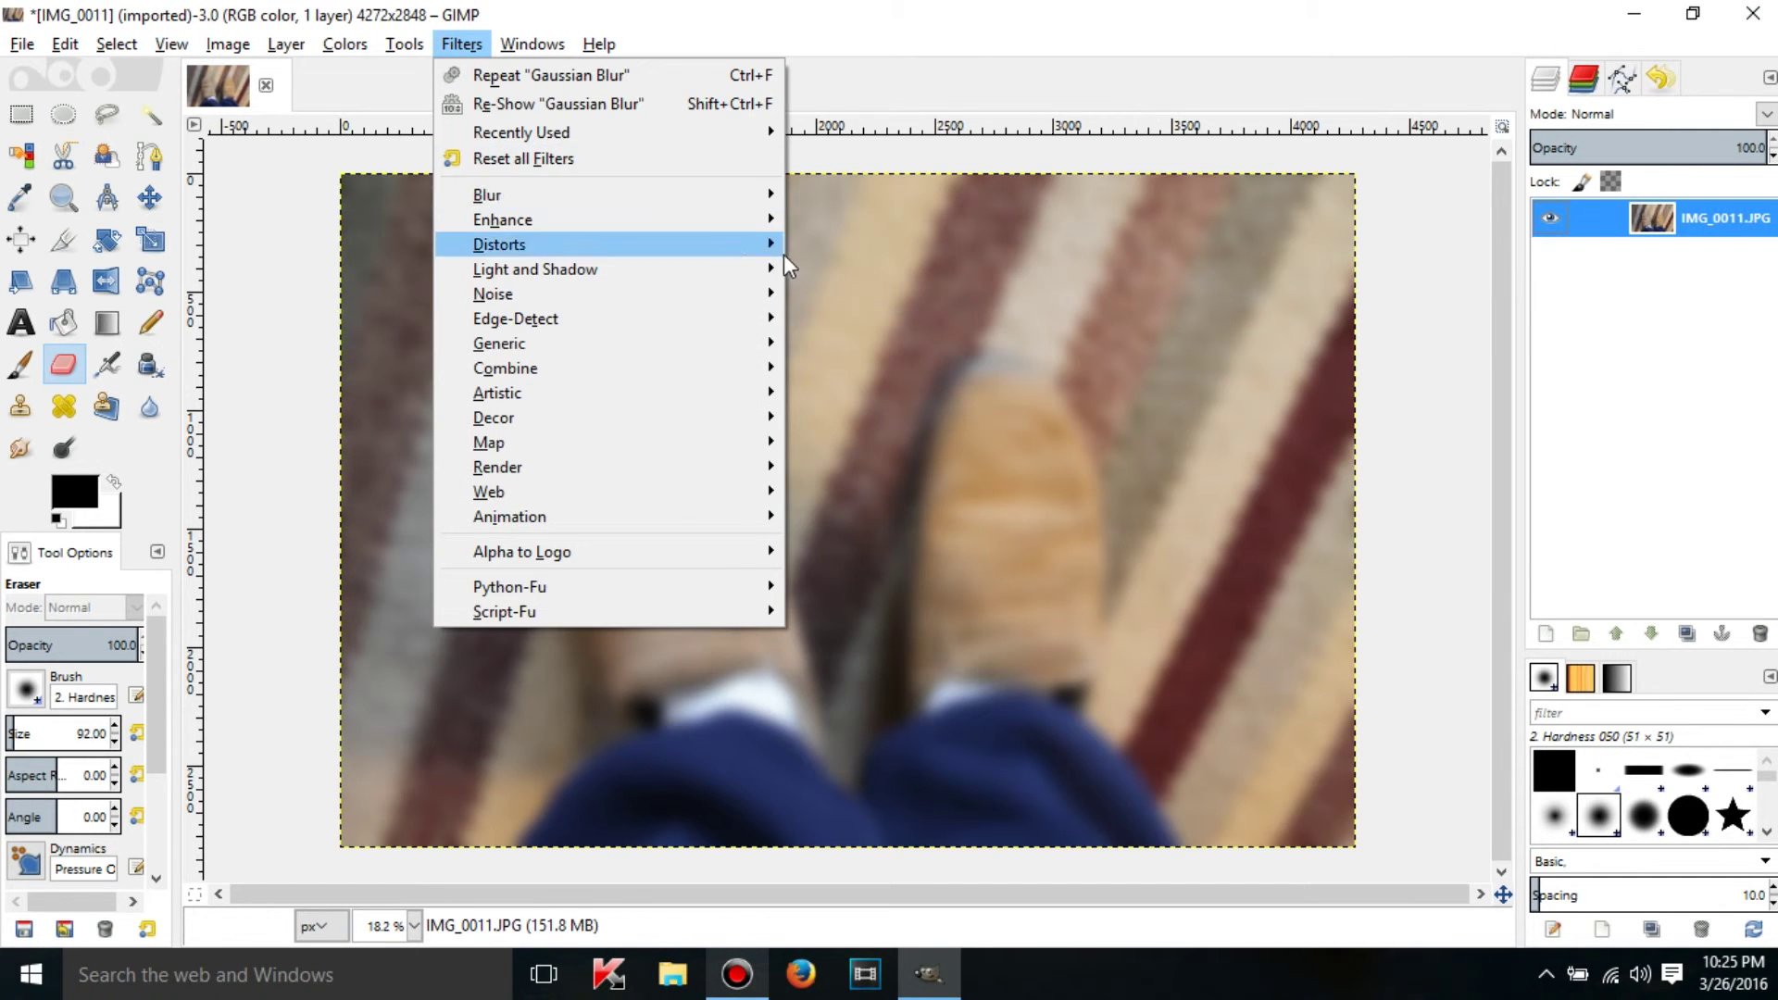
pyautogui.moveTo(746, 197)
pyautogui.click(891, 196)
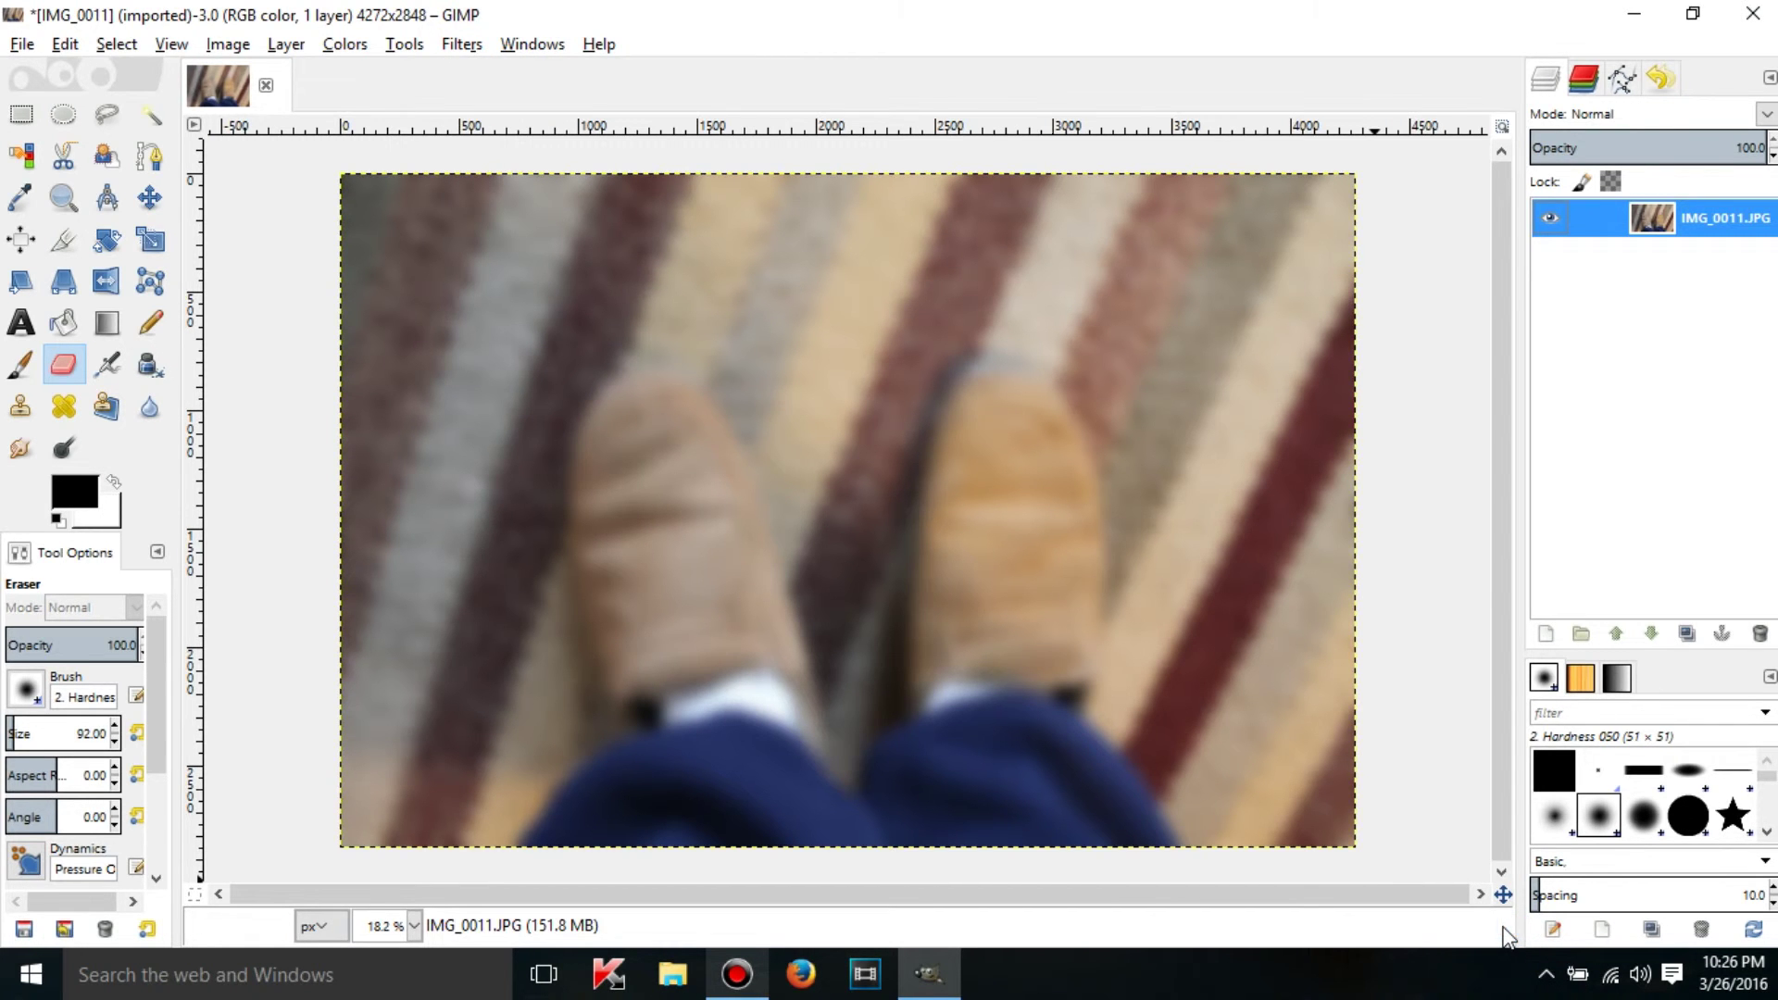
# Step: Reopen Gaussian Blur, raise the radius to 40.0 px, and cancel without applying
pyautogui.click(463, 48)
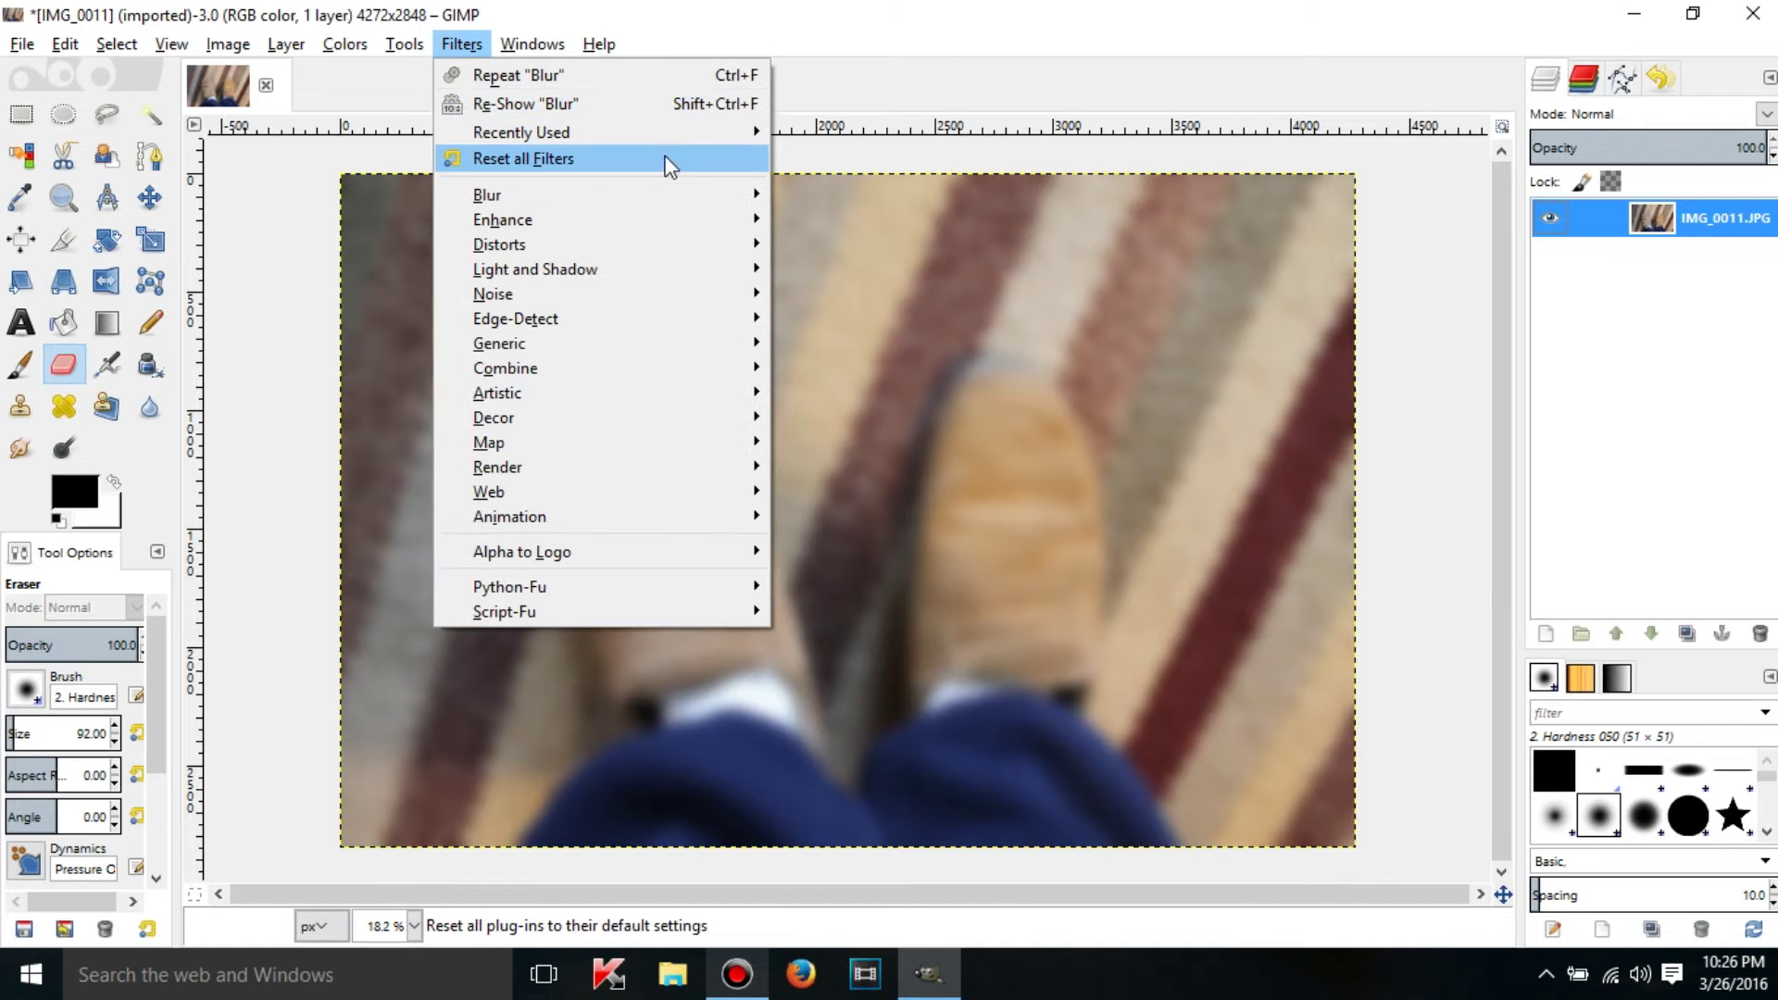
pyautogui.moveTo(712, 209)
pyautogui.click(885, 220)
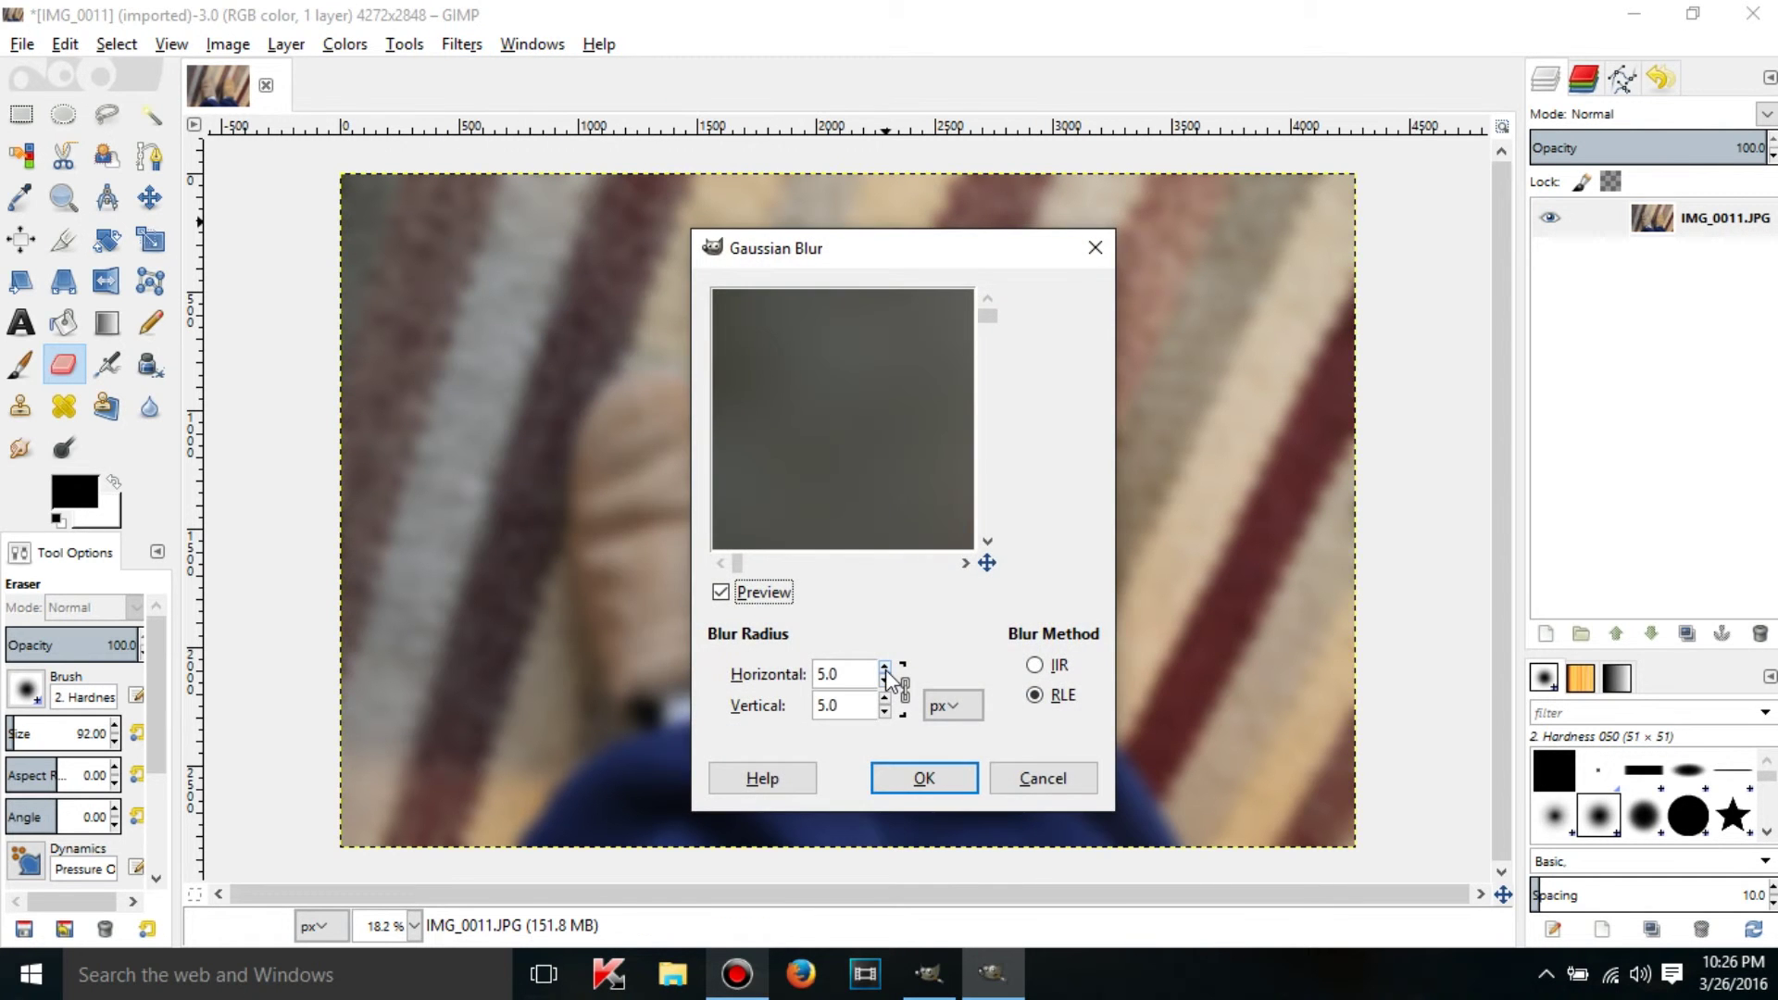
pyautogui.click(885, 668)
pyautogui.click(1059, 782)
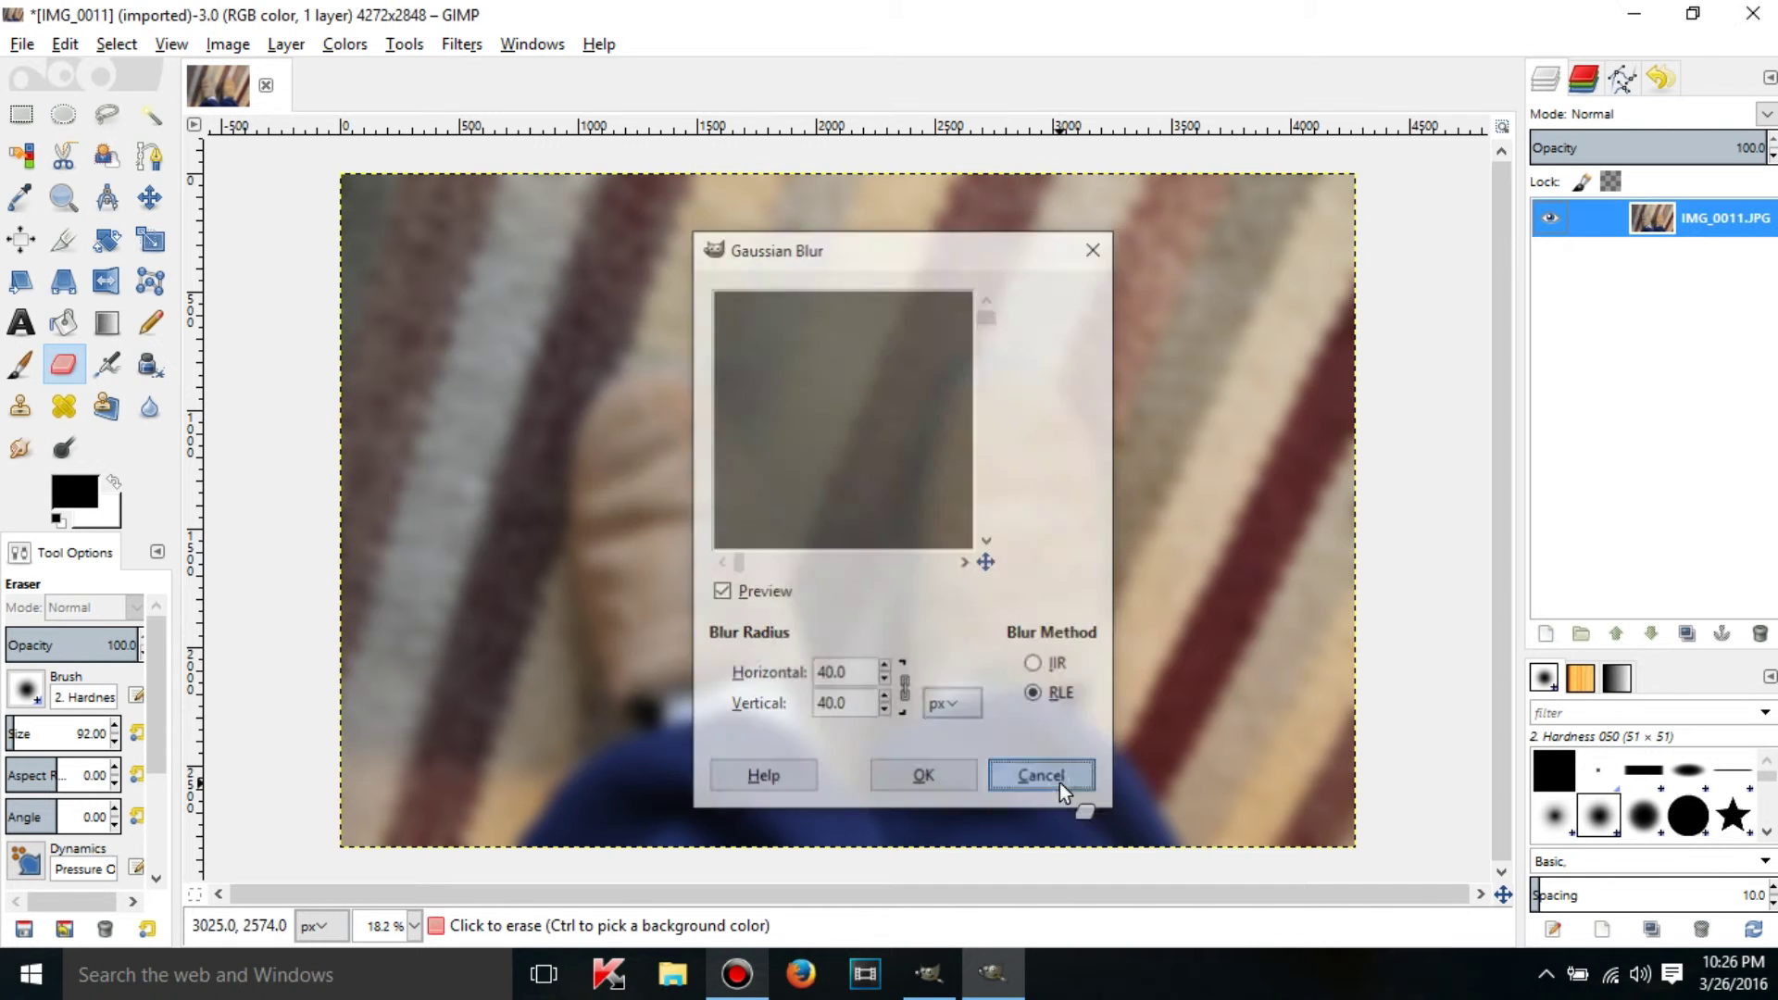
pyautogui.click(460, 44)
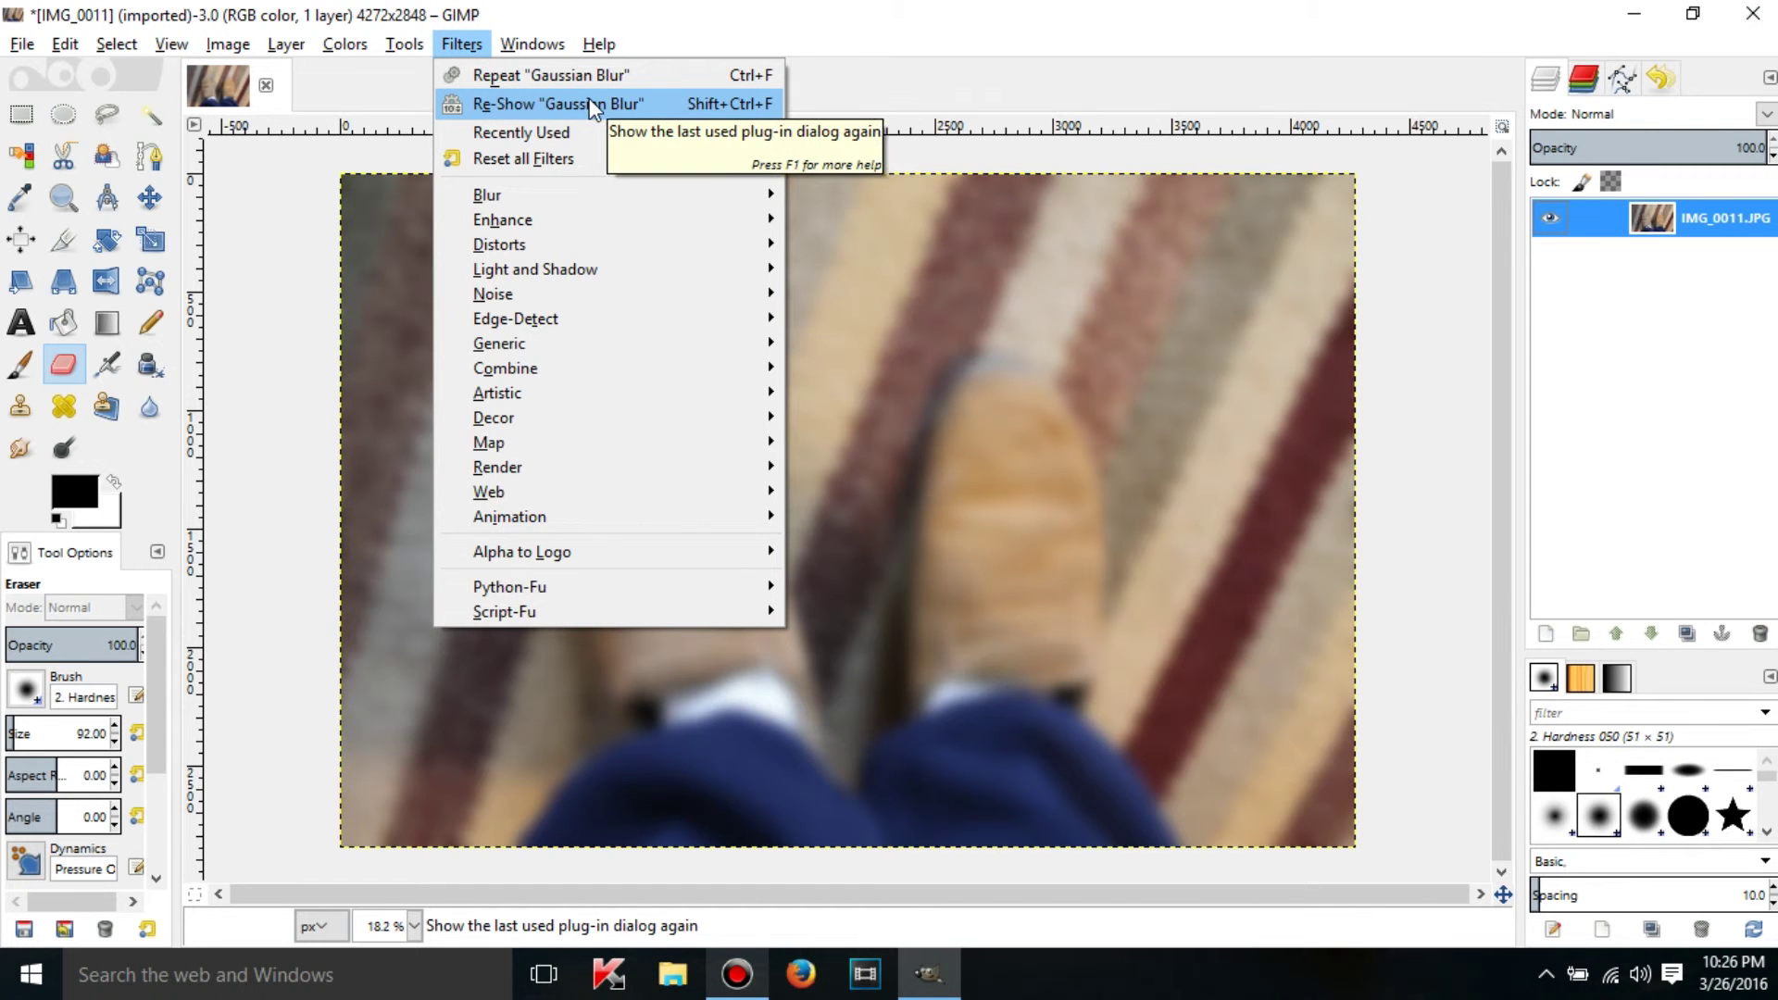
# Step: Re-show the last Gaussian Blur, raise its radius to 154.0 px, and apply it
pyautogui.click(524, 107)
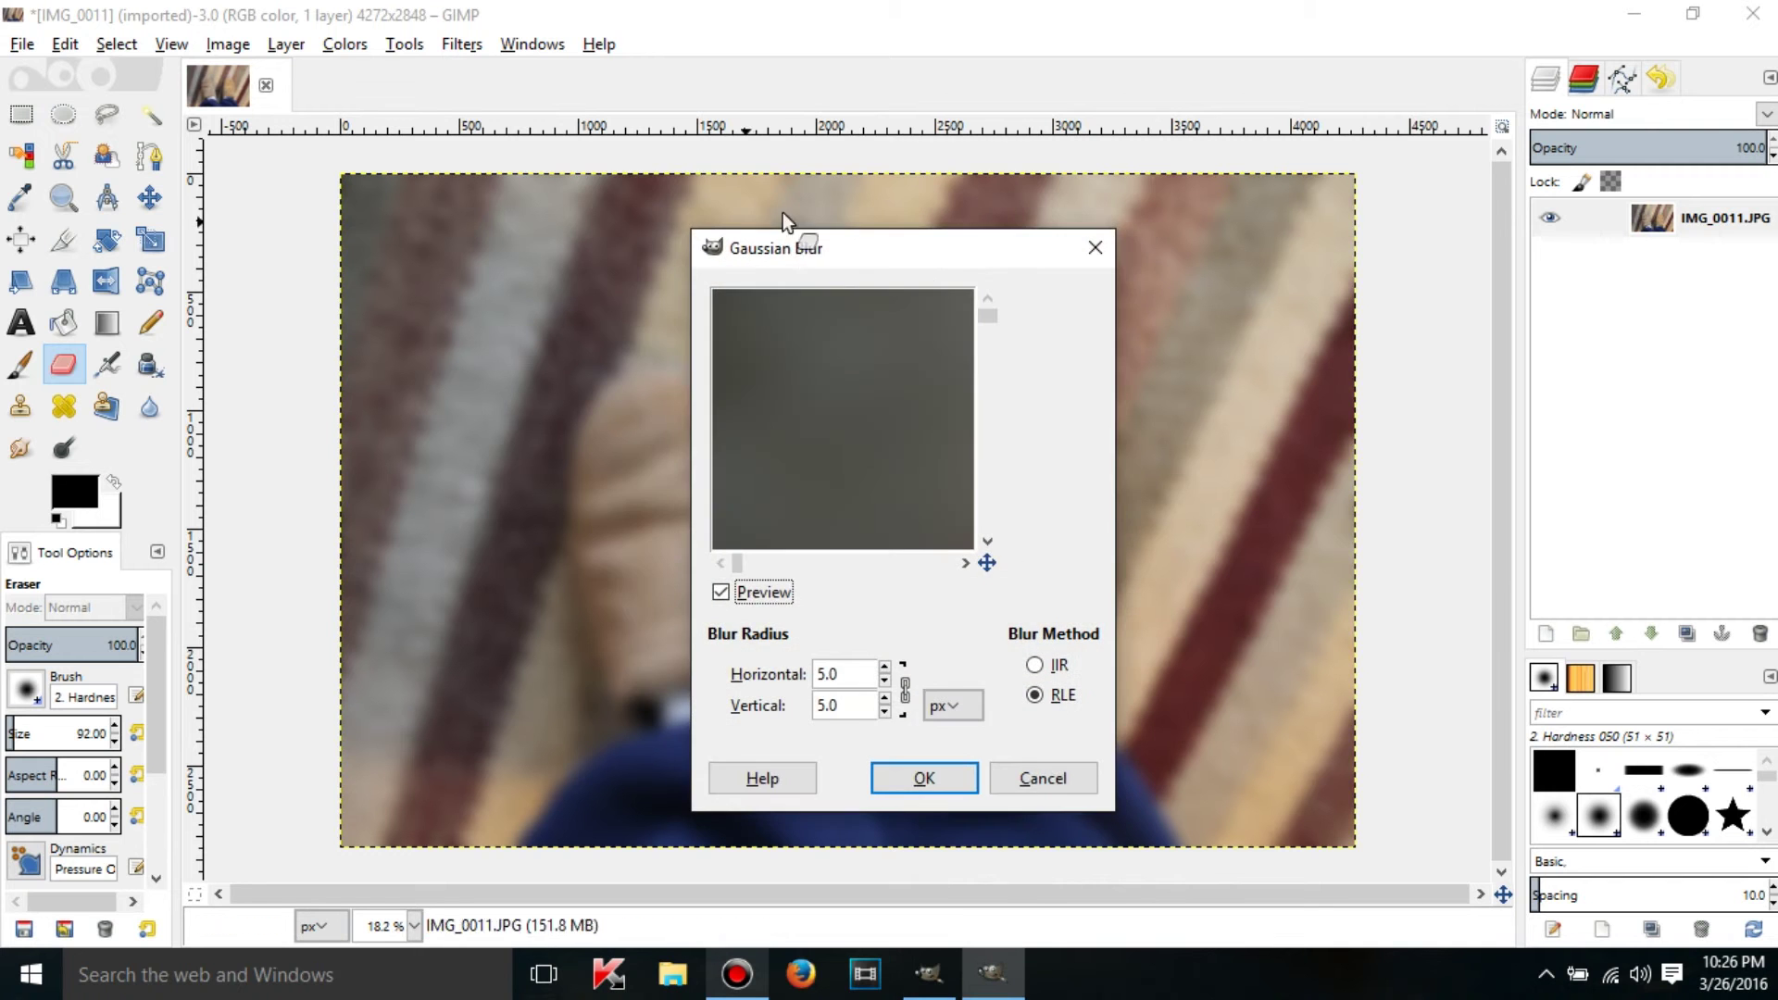
pyautogui.click(788, 578)
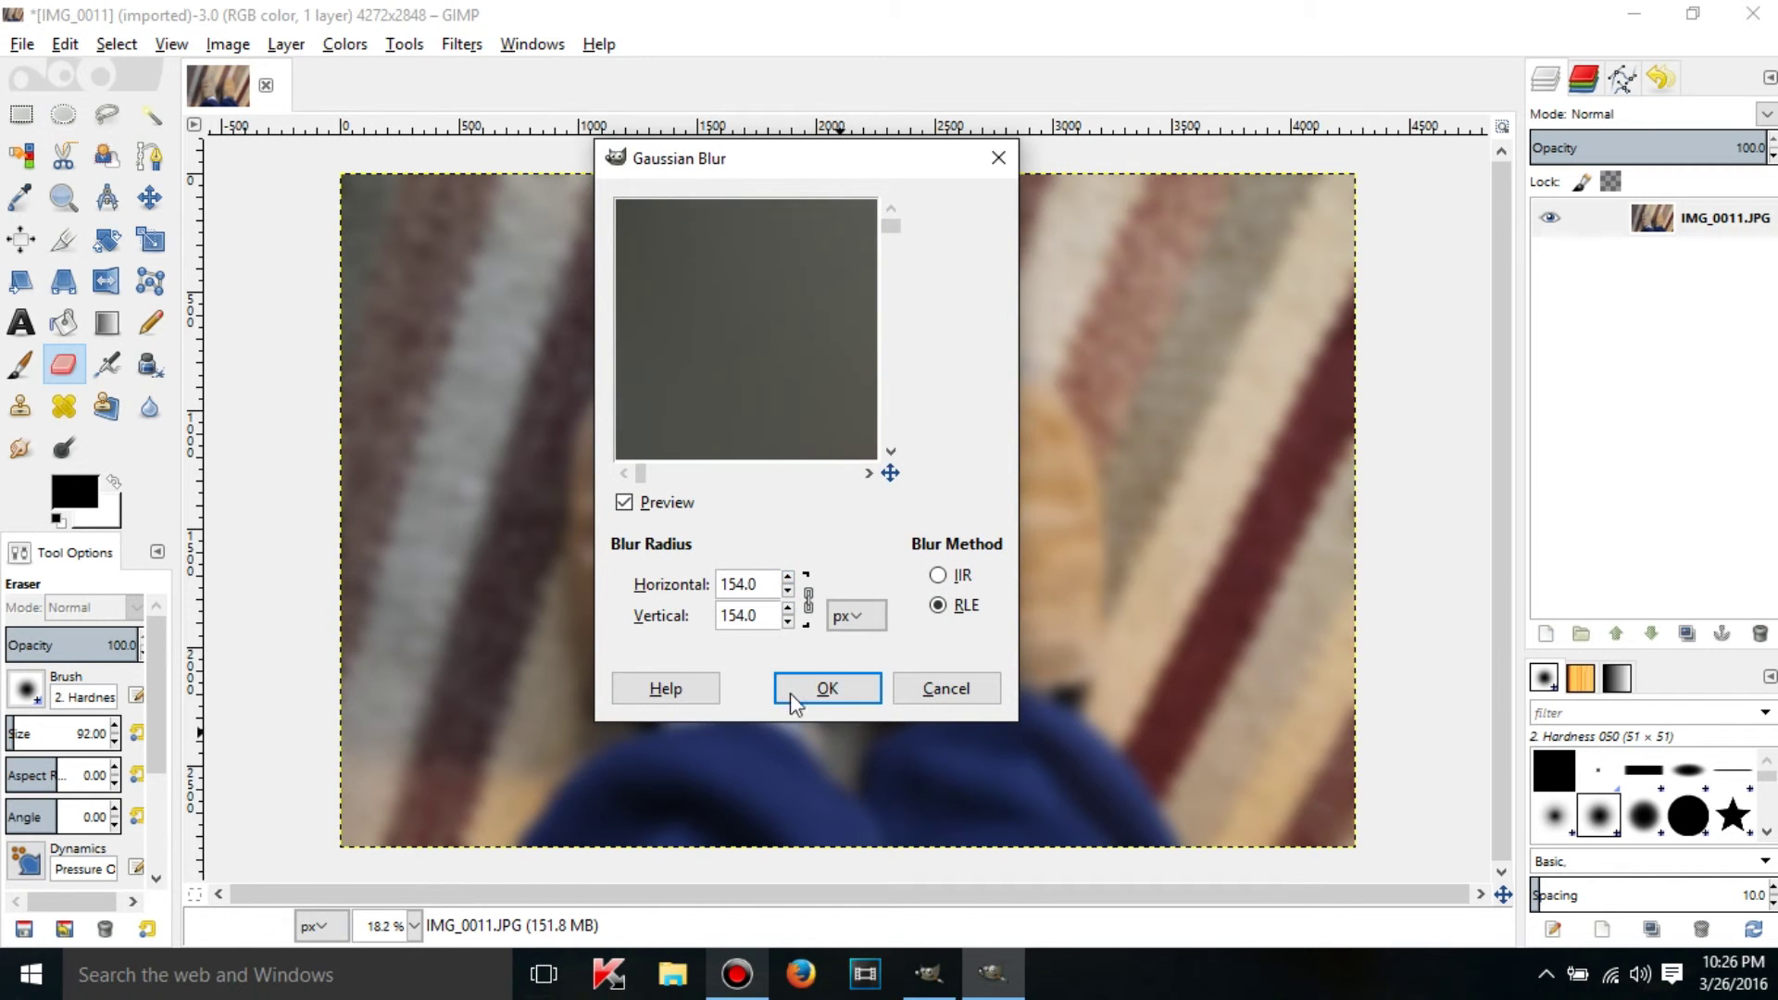
pyautogui.moveTo(677, 263); pyautogui.dragTo(584, 167)
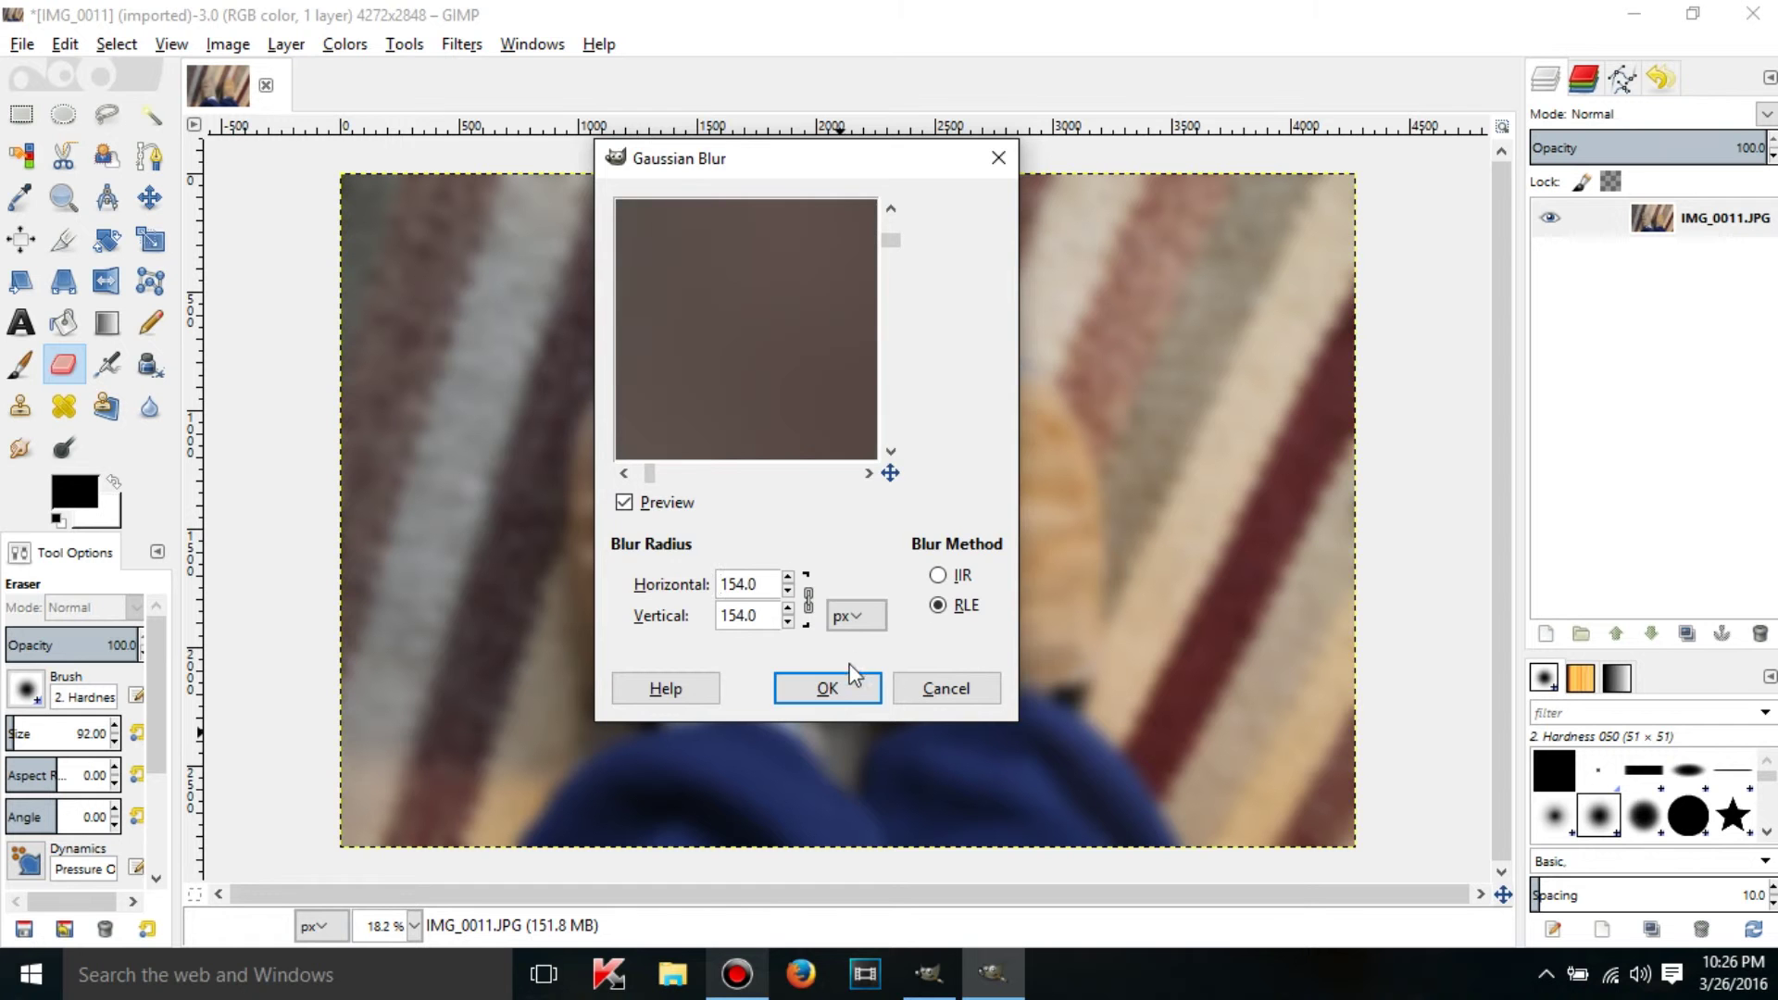
pyautogui.click(827, 688)
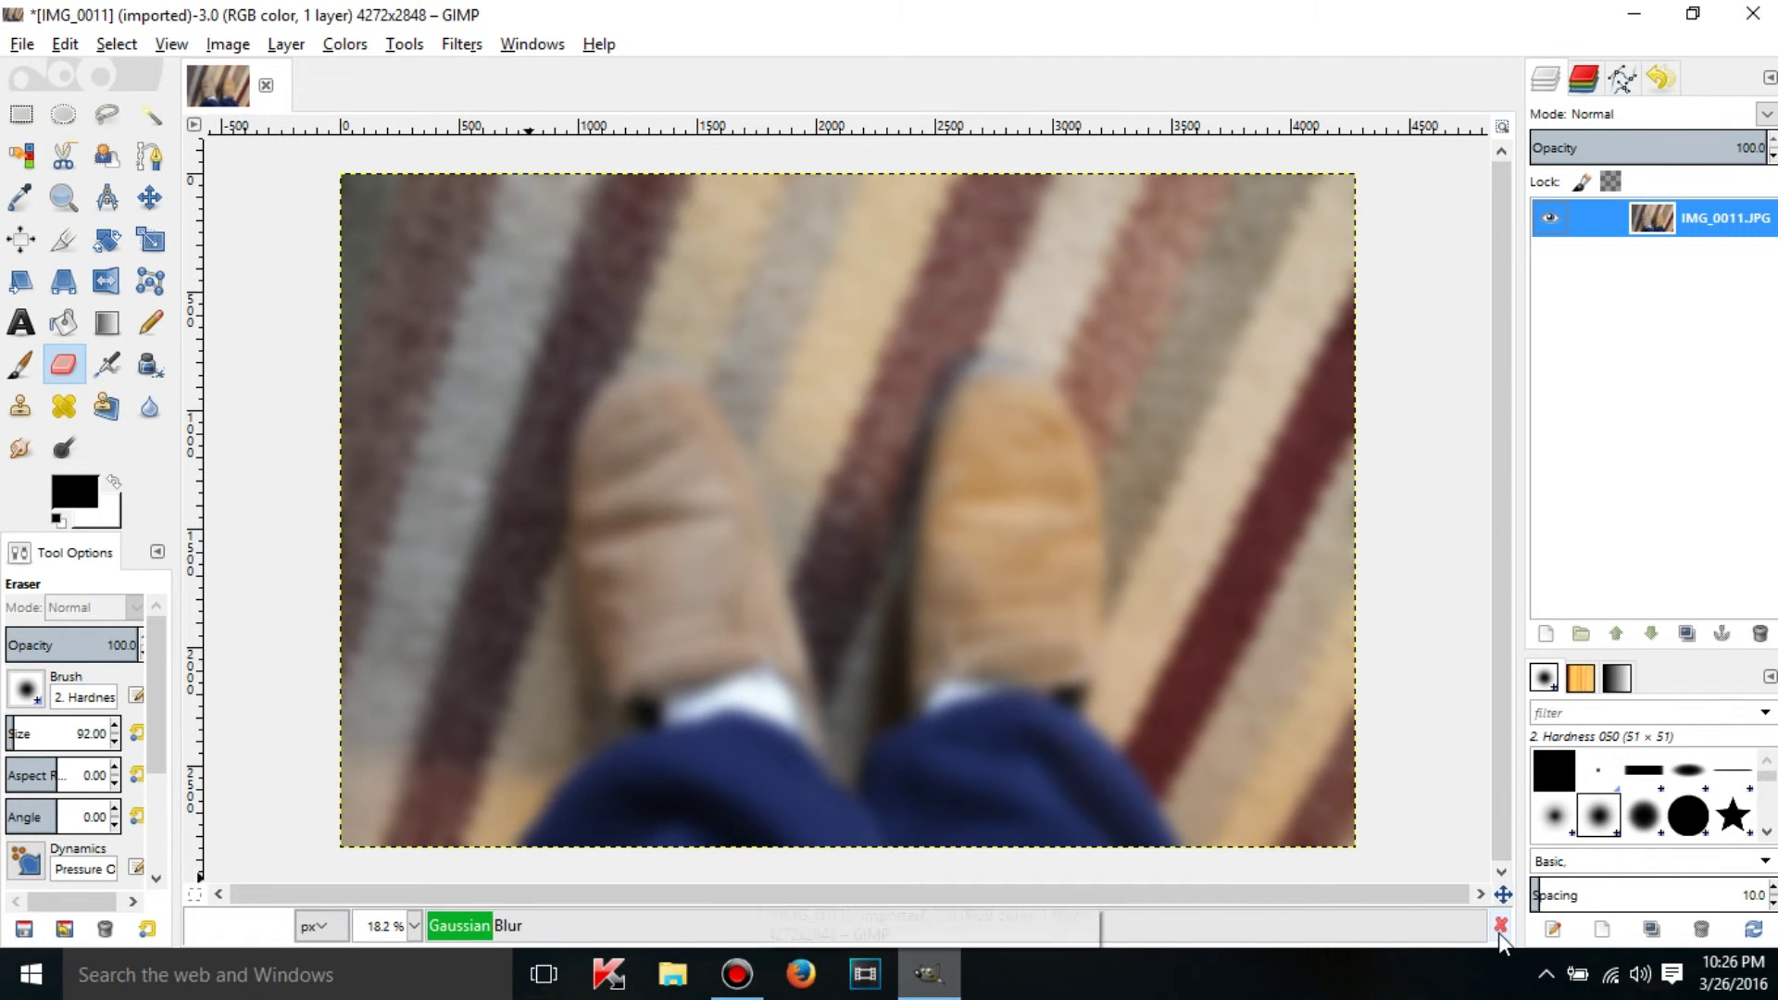
# Step: Rerun the Gaussian blur with the same settings, then undo it with Ctrl+Z
pyautogui.click(467, 42)
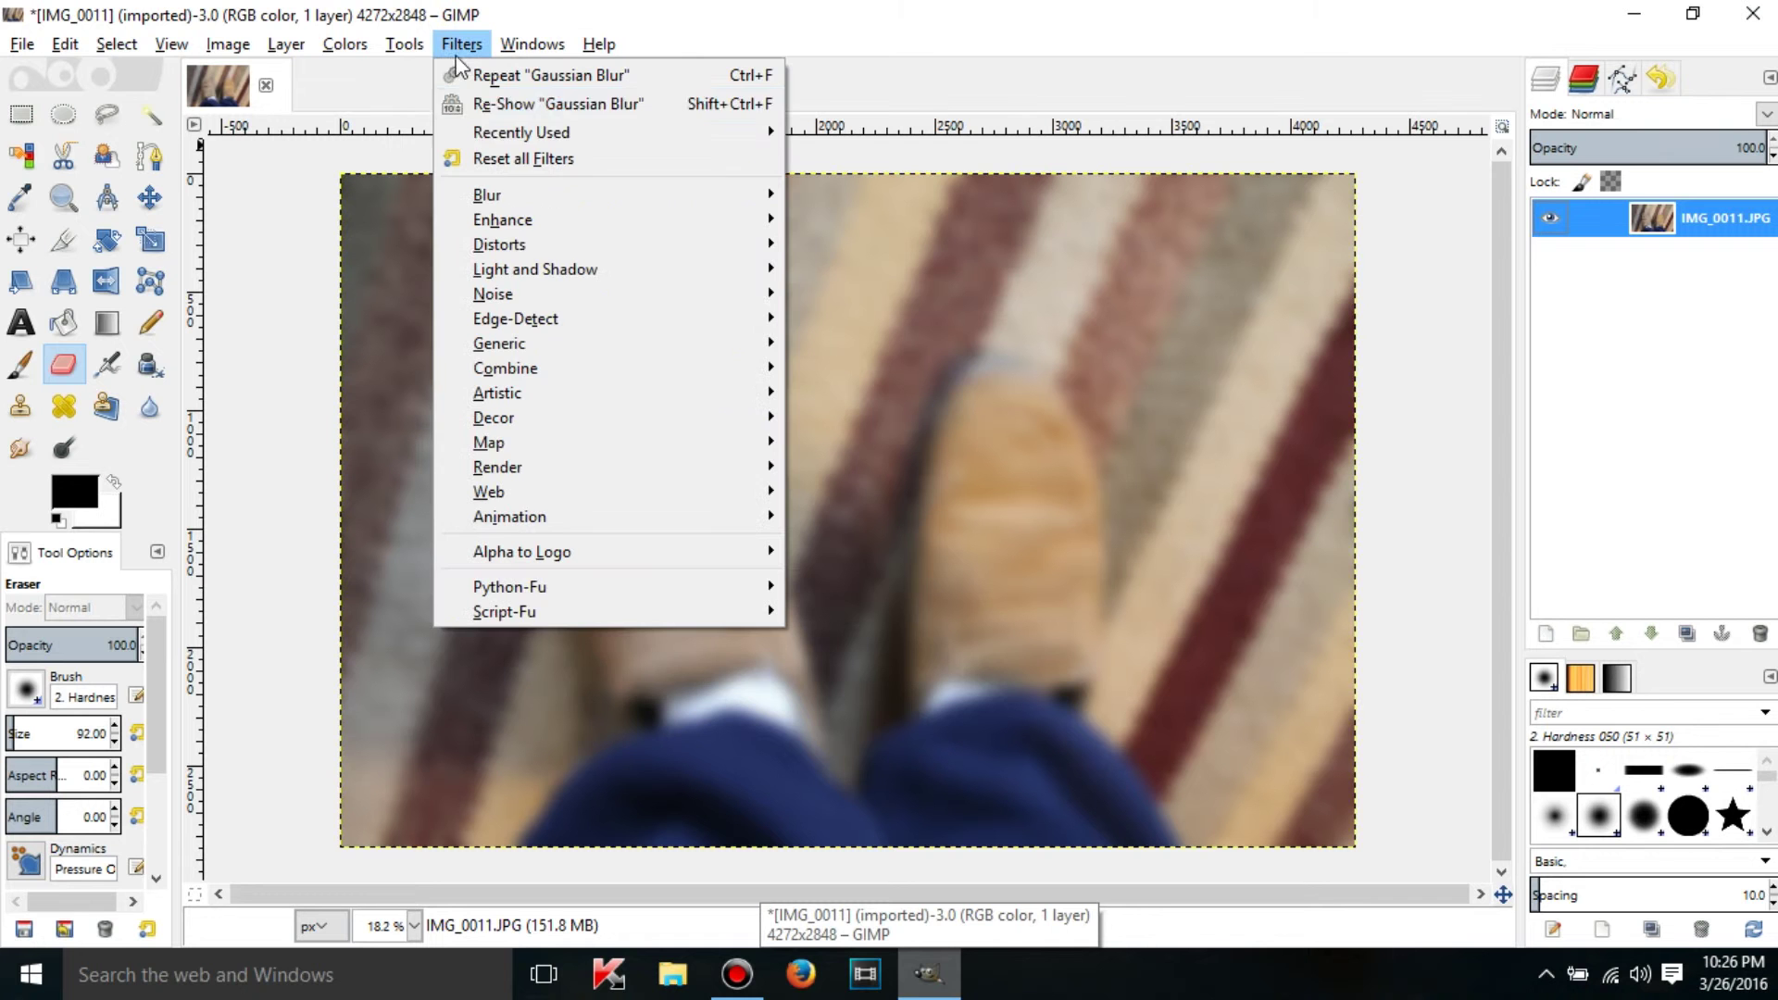
pyautogui.moveTo(650, 142)
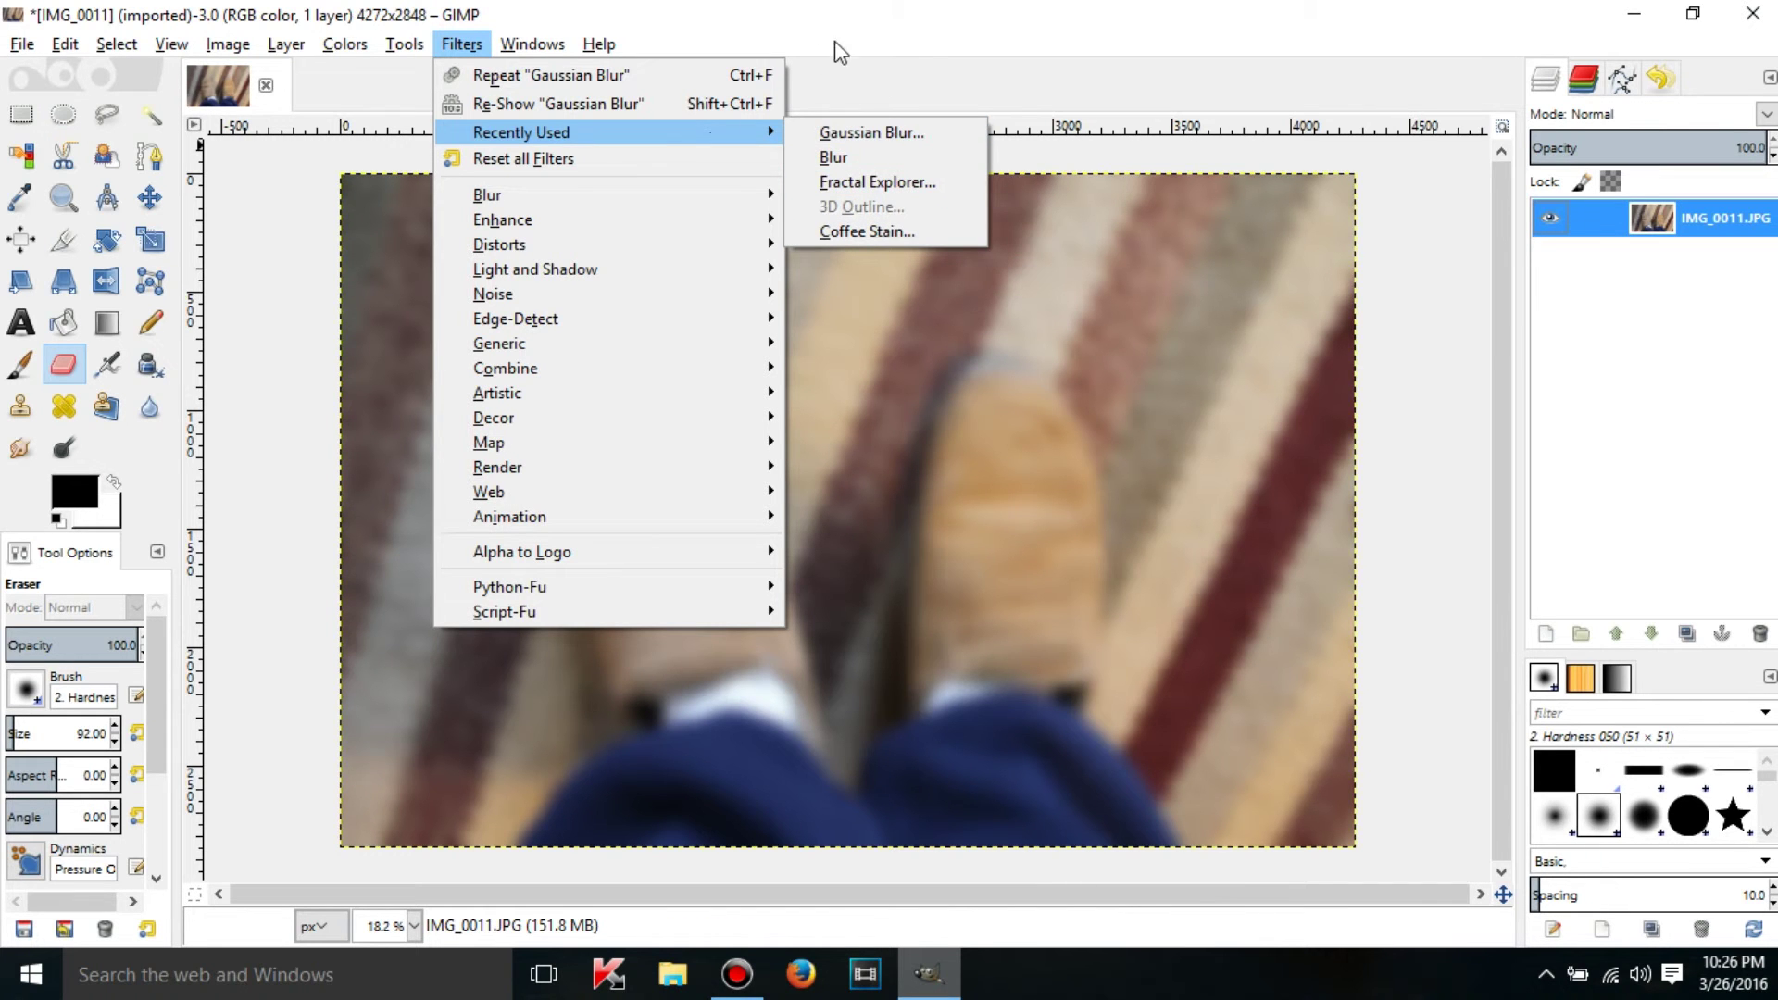
pyautogui.click(688, 78)
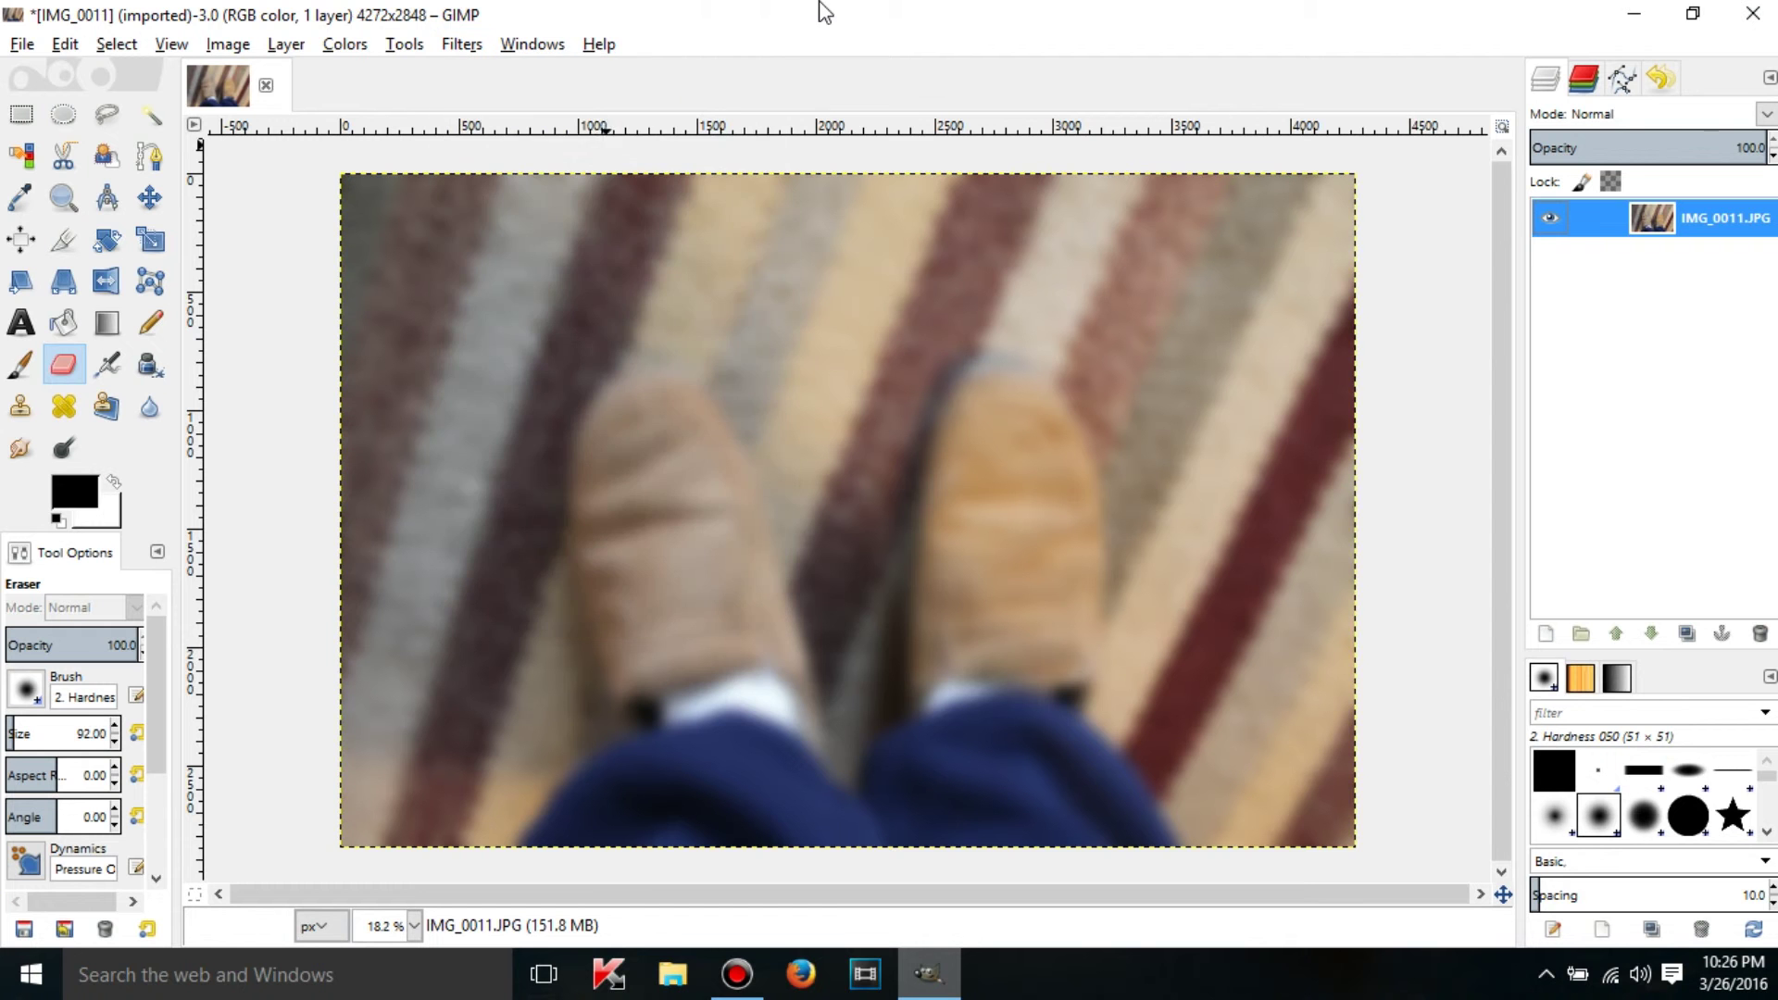
pyautogui.hotkey('ctrl', 'z')
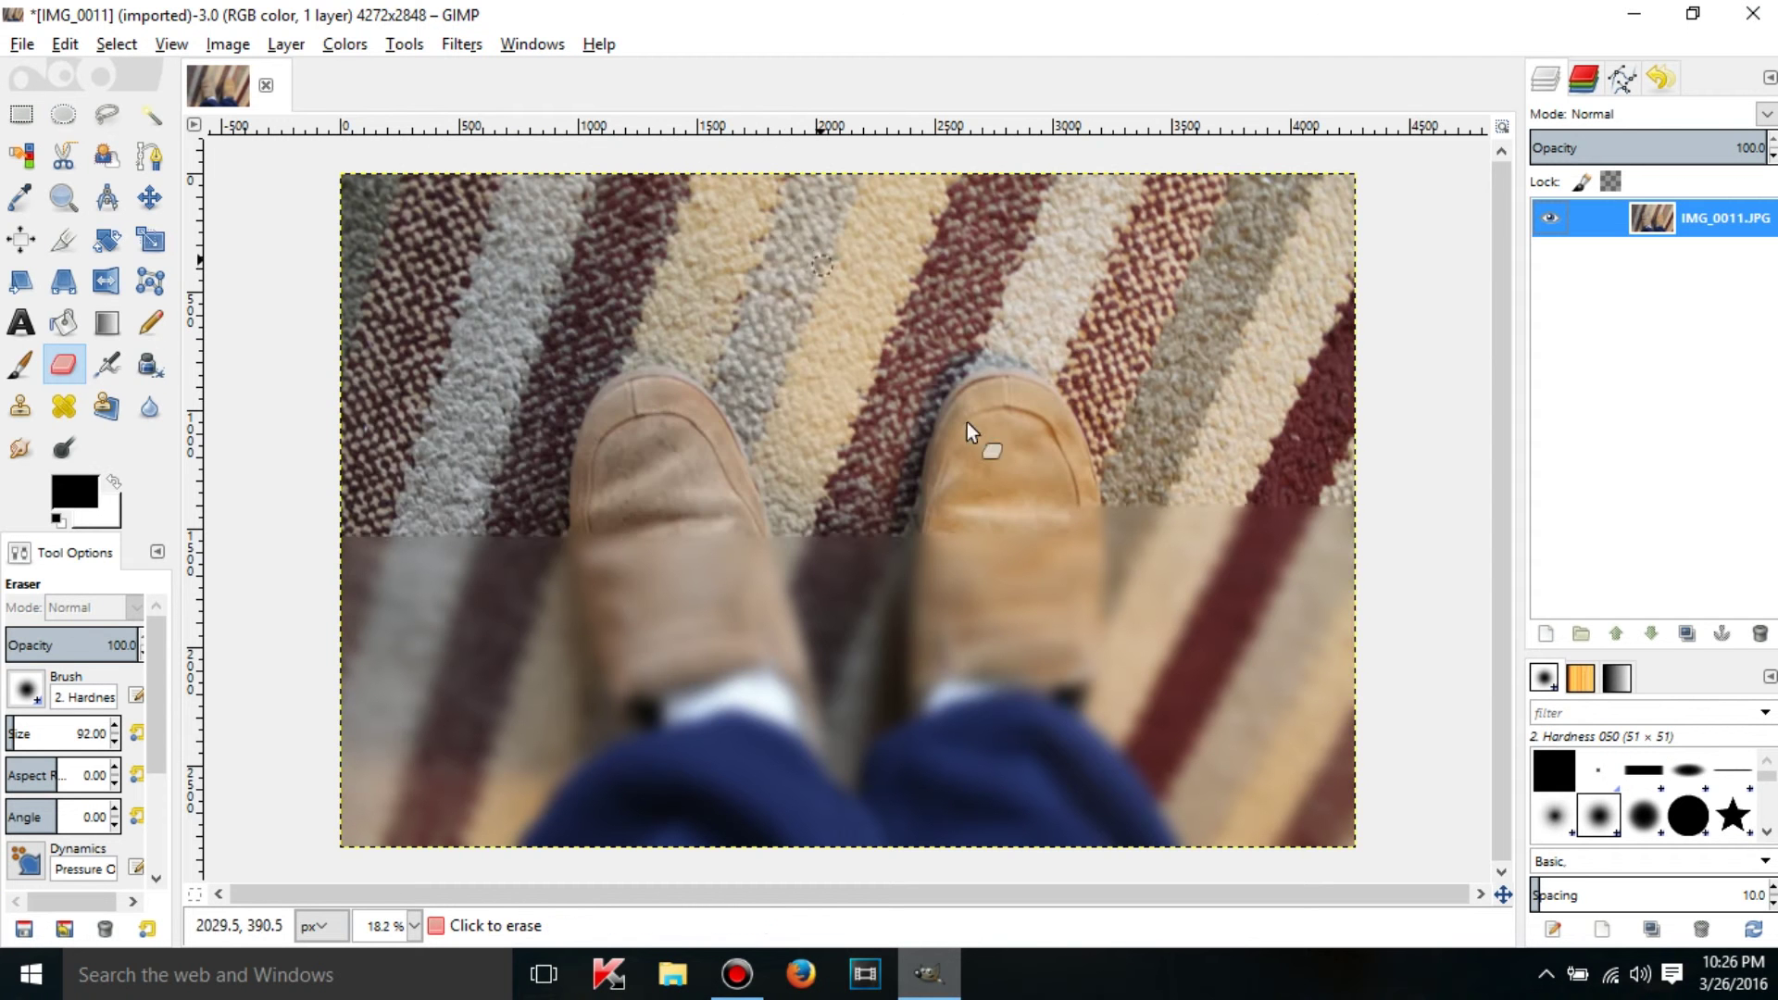
# Step: Rerun the Gaussian blur again and stop it before it finishes
pyautogui.click(470, 38)
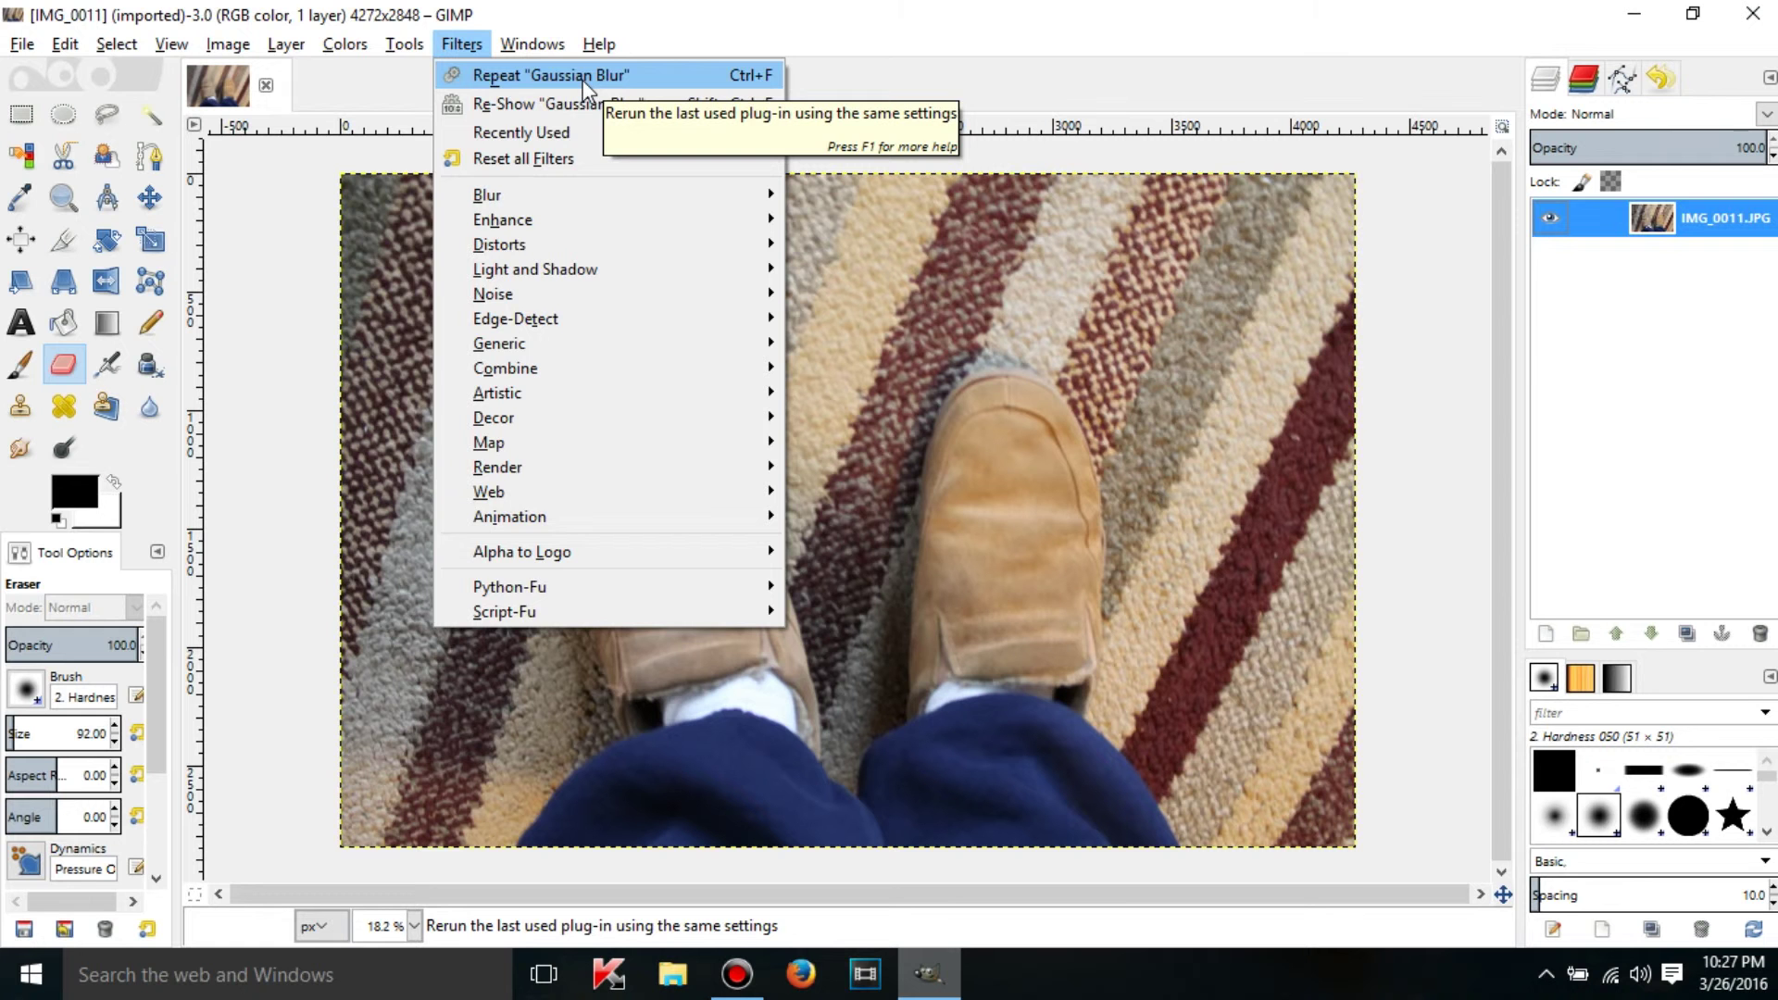
pyautogui.click(473, 46)
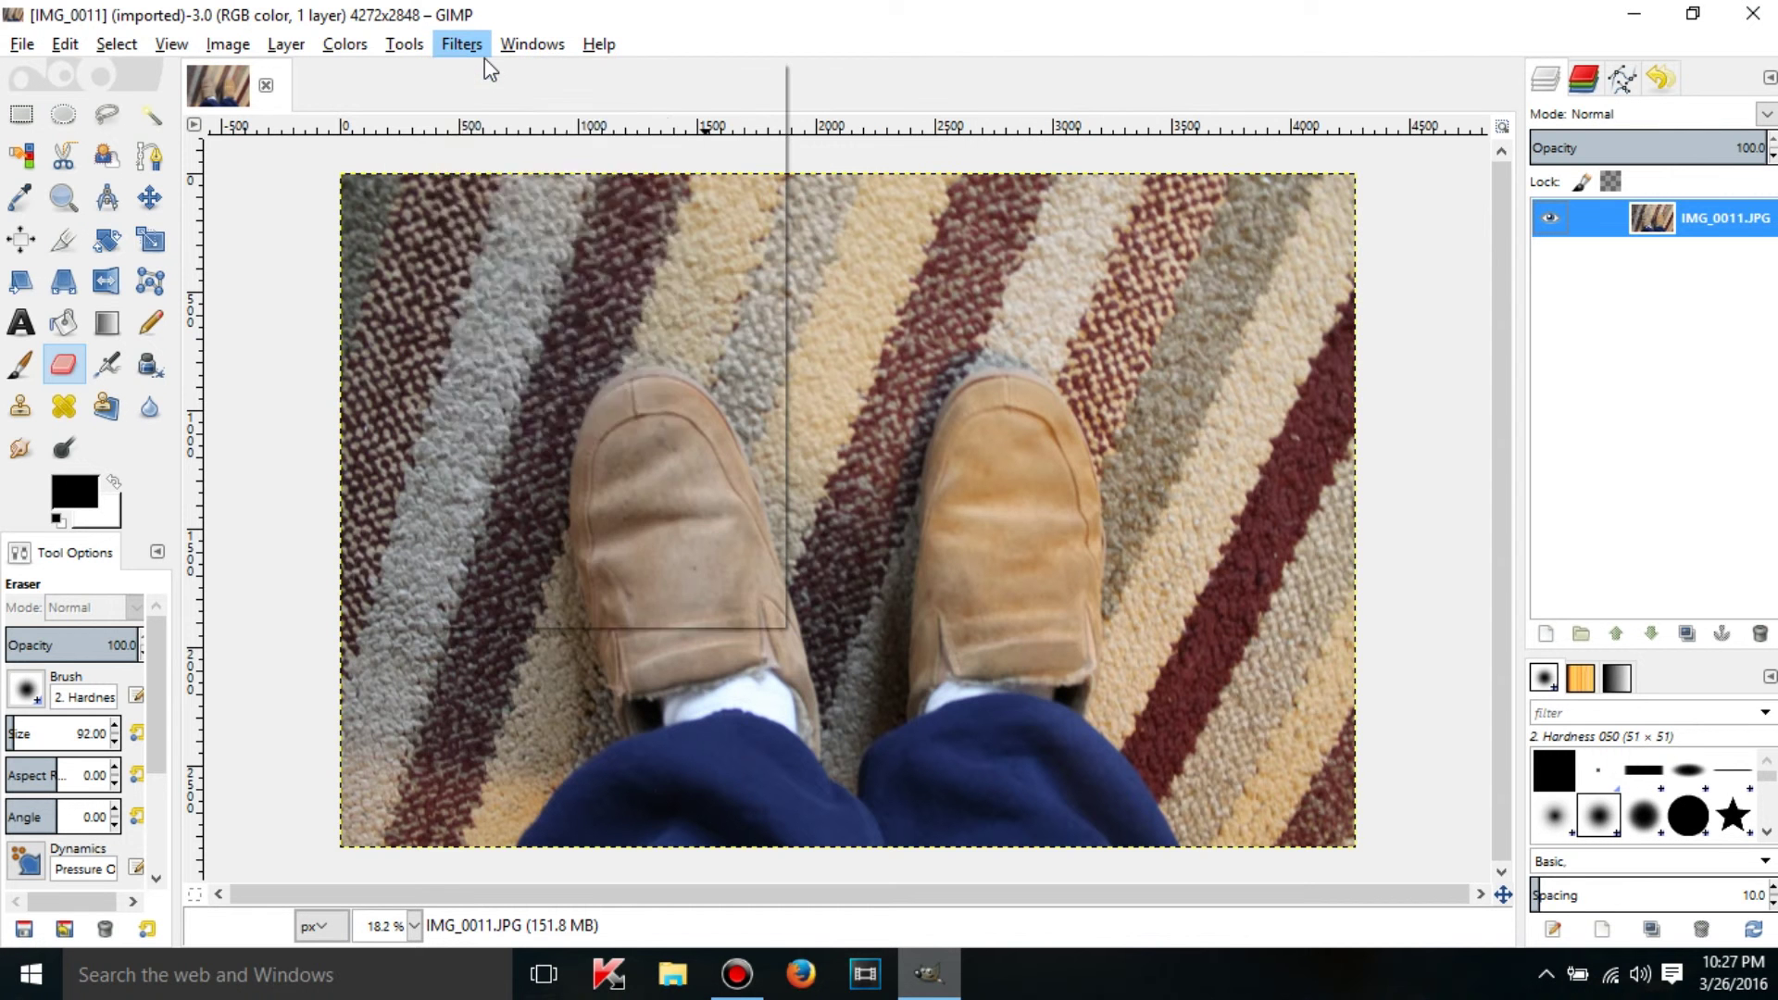
pyautogui.click(472, 46)
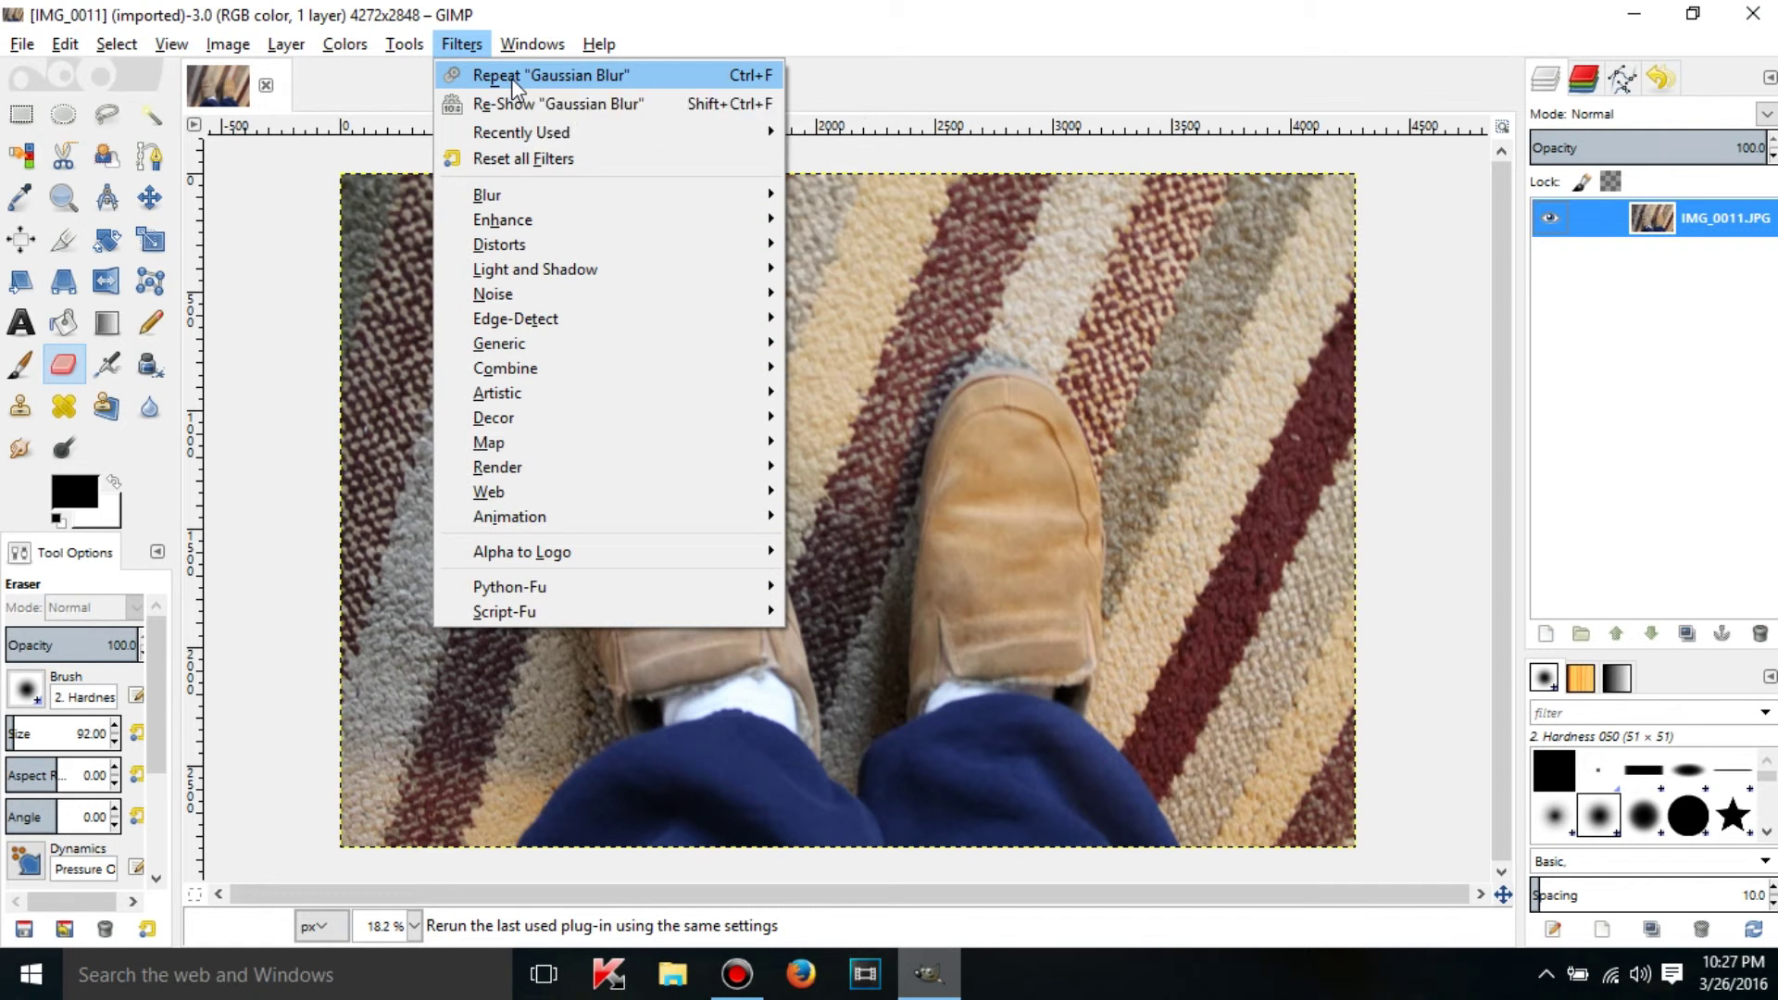
pyautogui.click(512, 78)
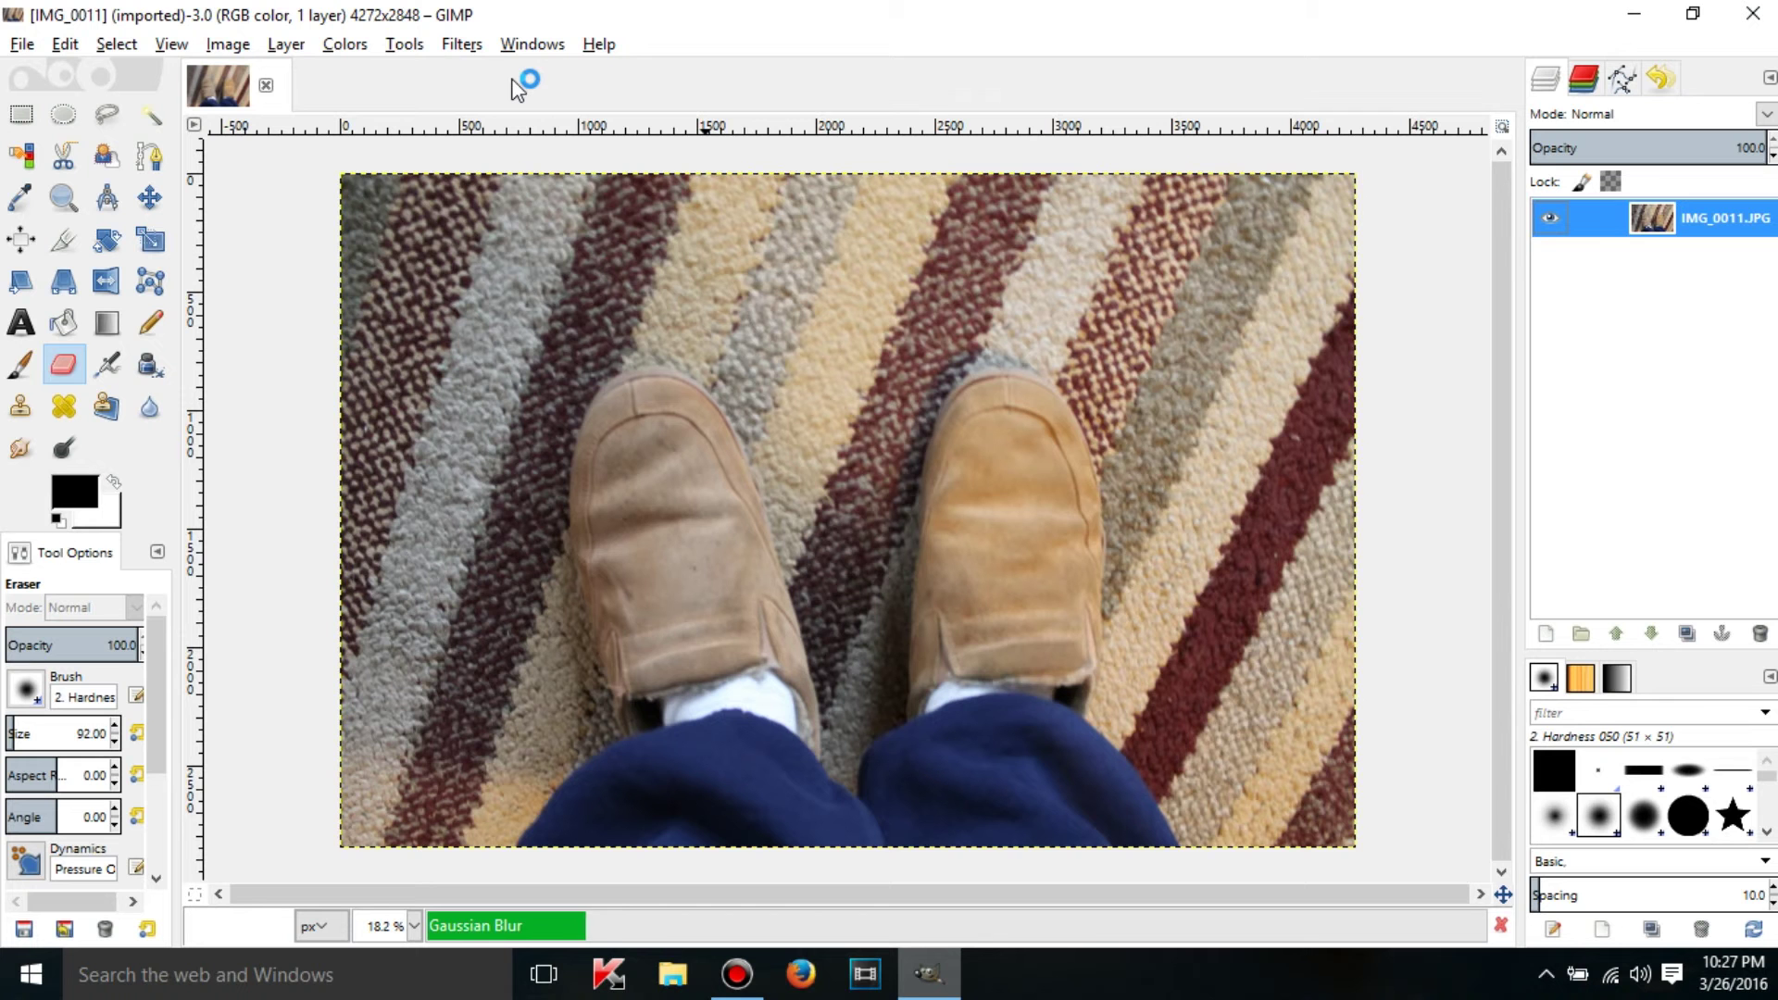
pyautogui.click(1501, 927)
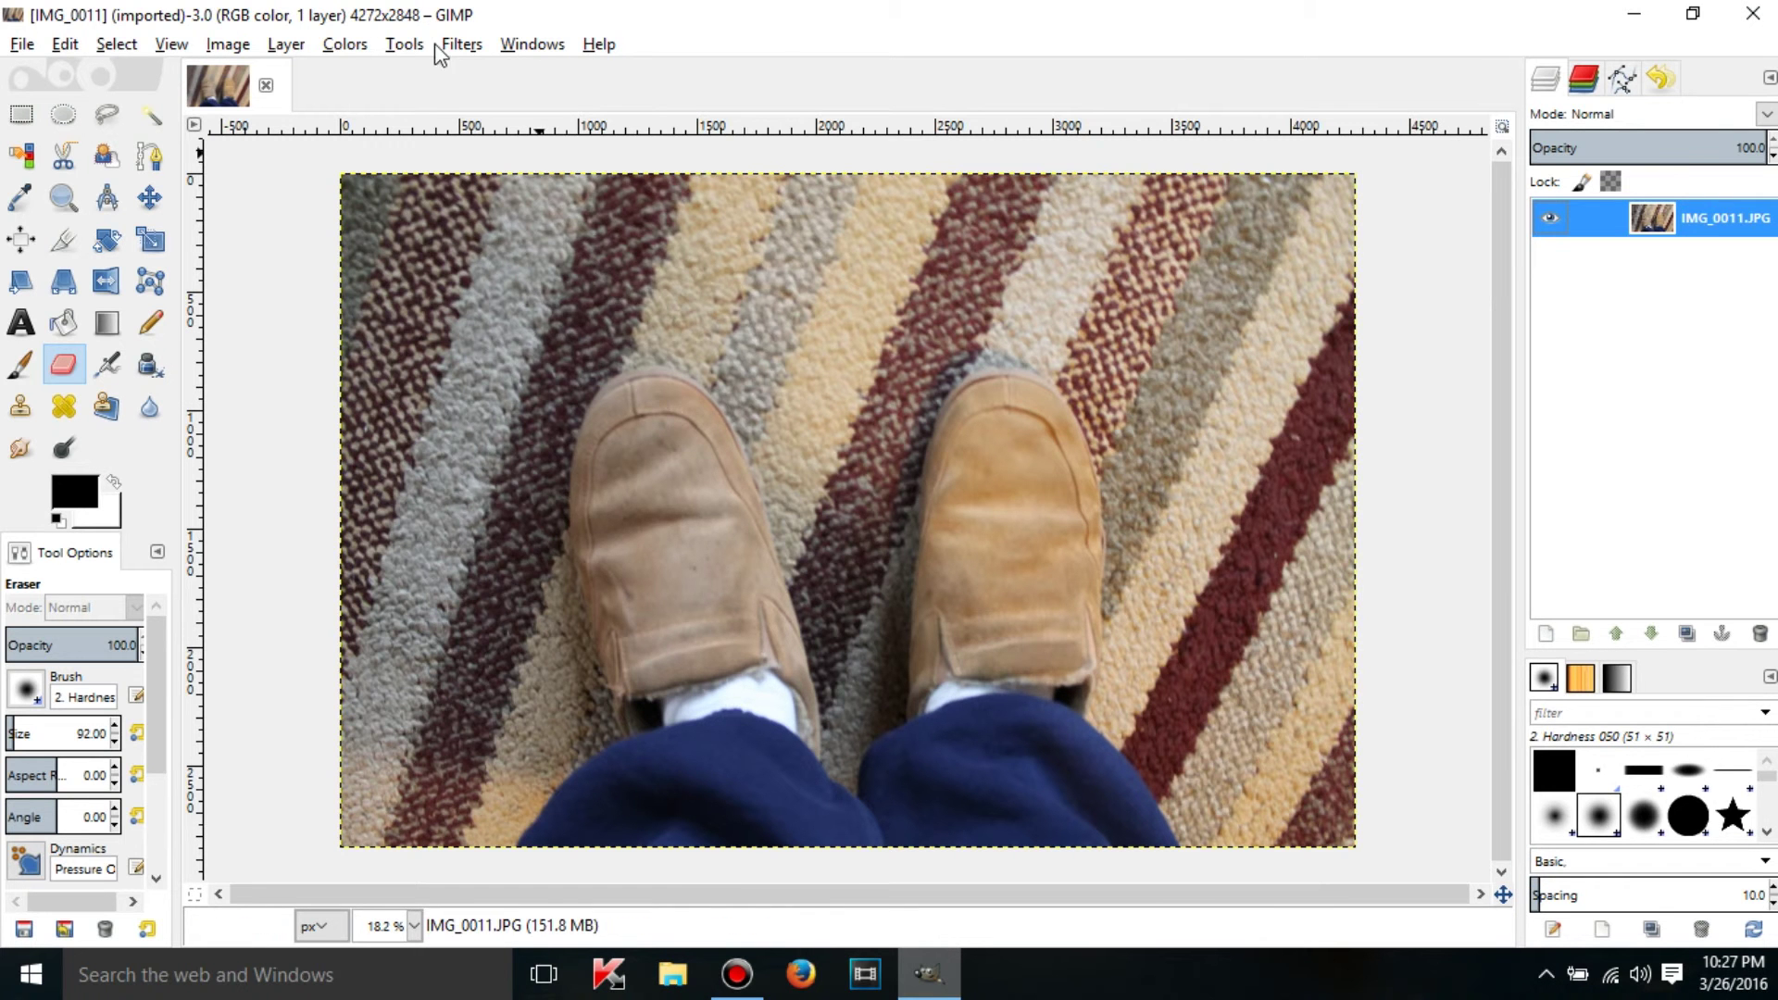
# Step: Browse the Blur and Recently Used filter submenus, then close the menu without choosing
pyautogui.click(461, 45)
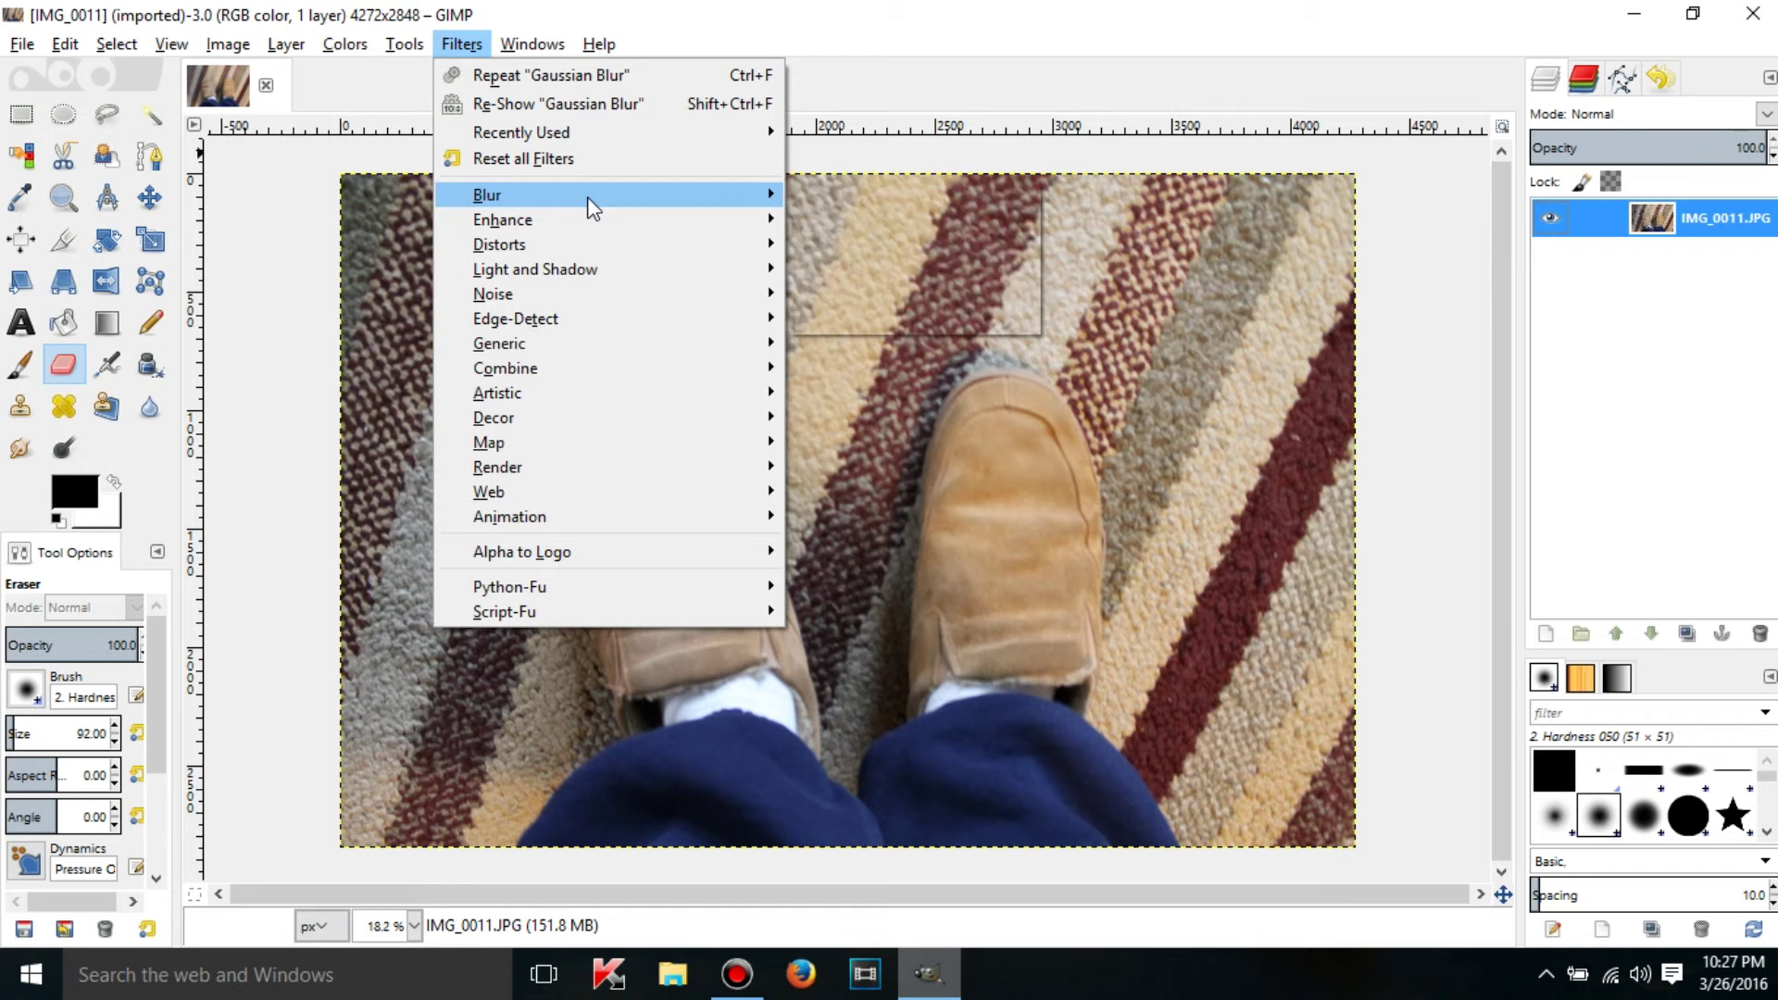
pyautogui.moveTo(588, 197)
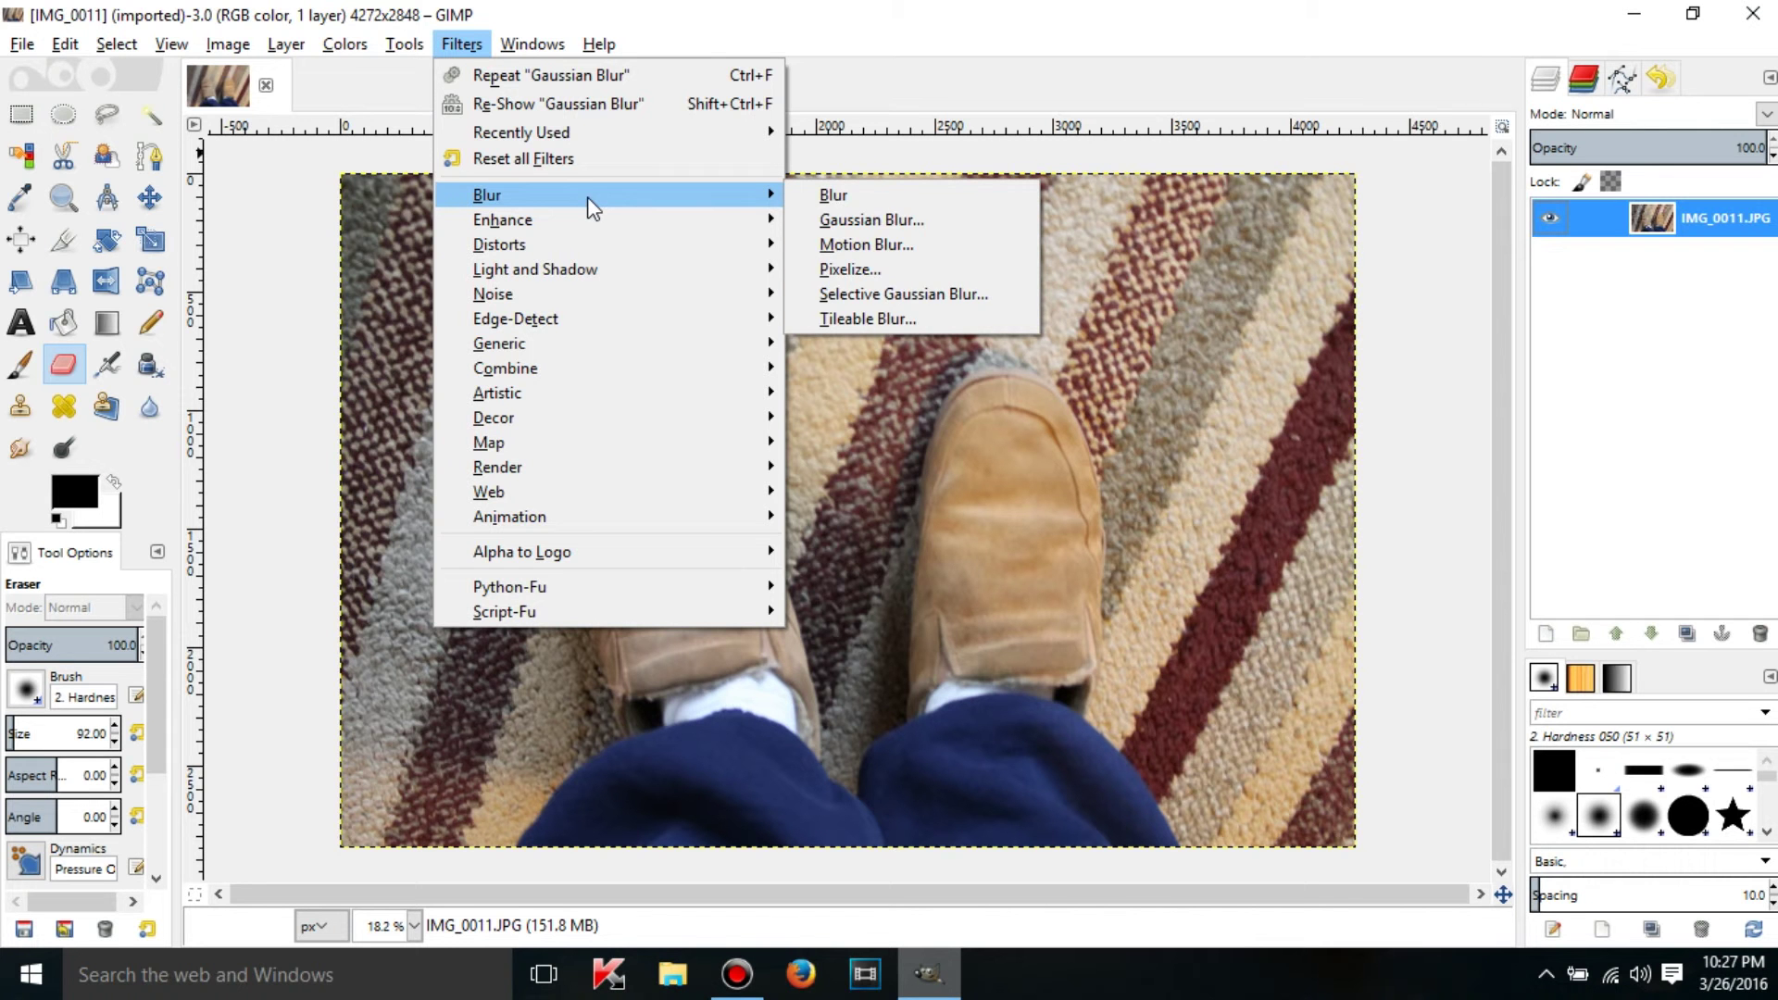
pyautogui.moveTo(590, 146)
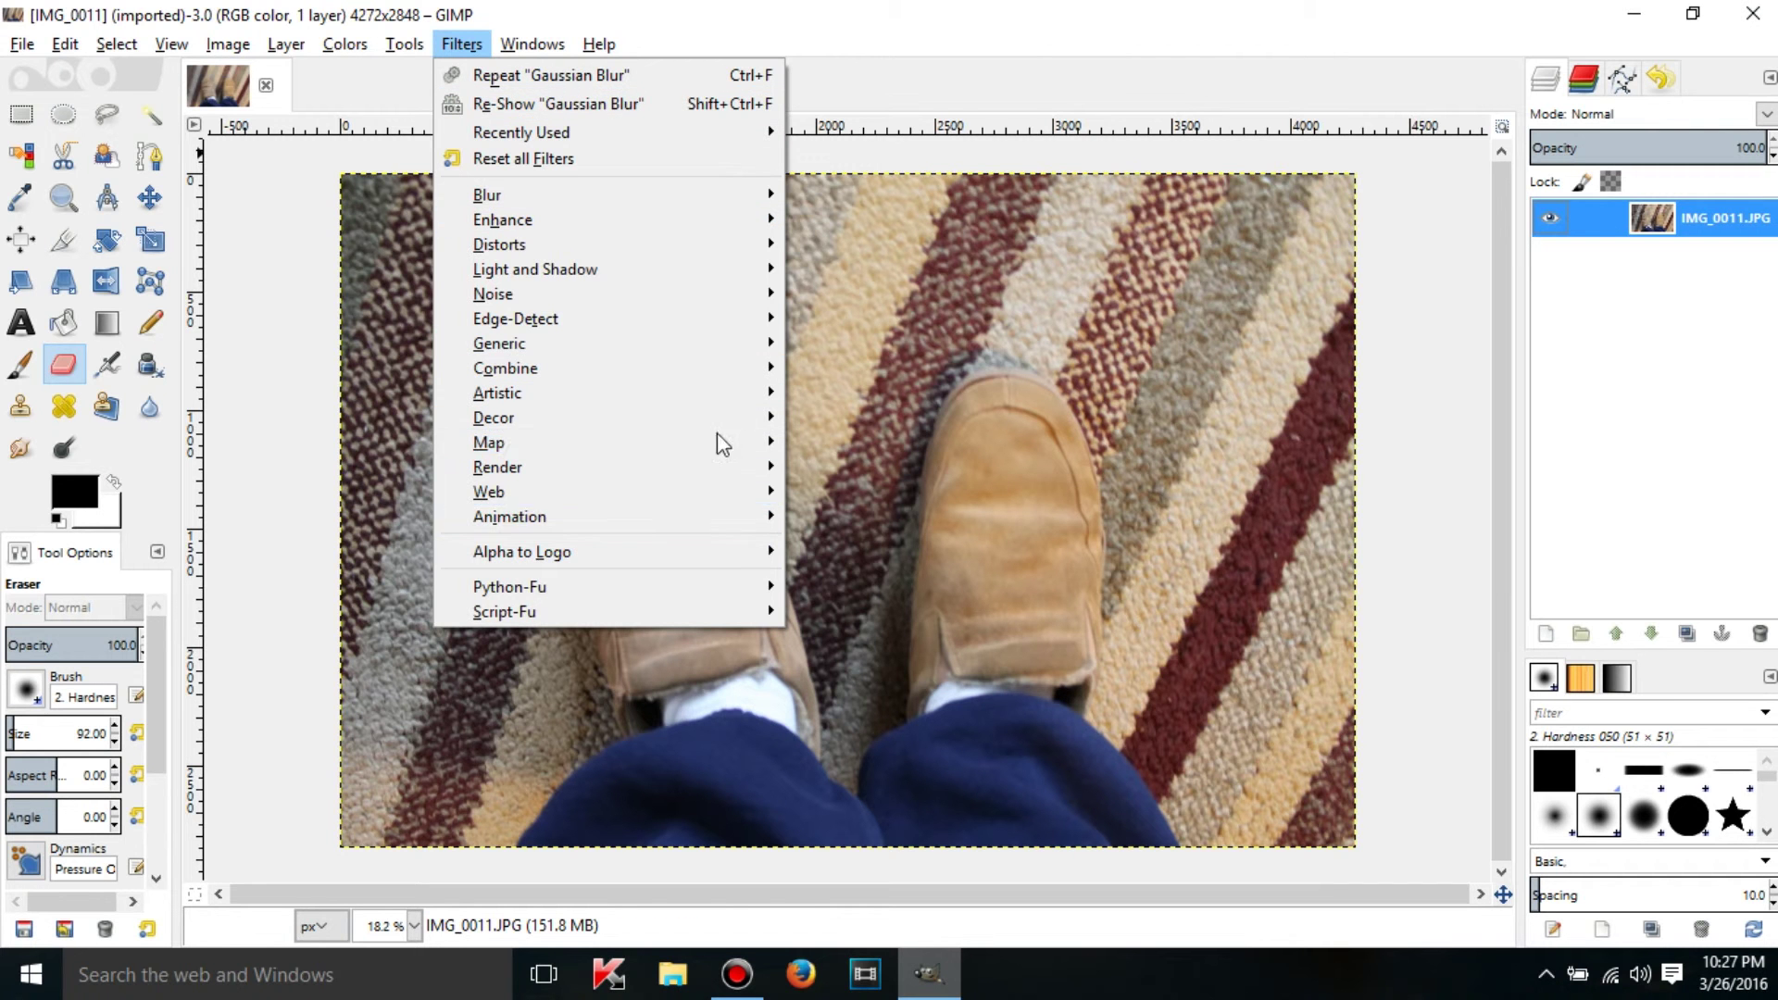
pyautogui.click(941, 13)
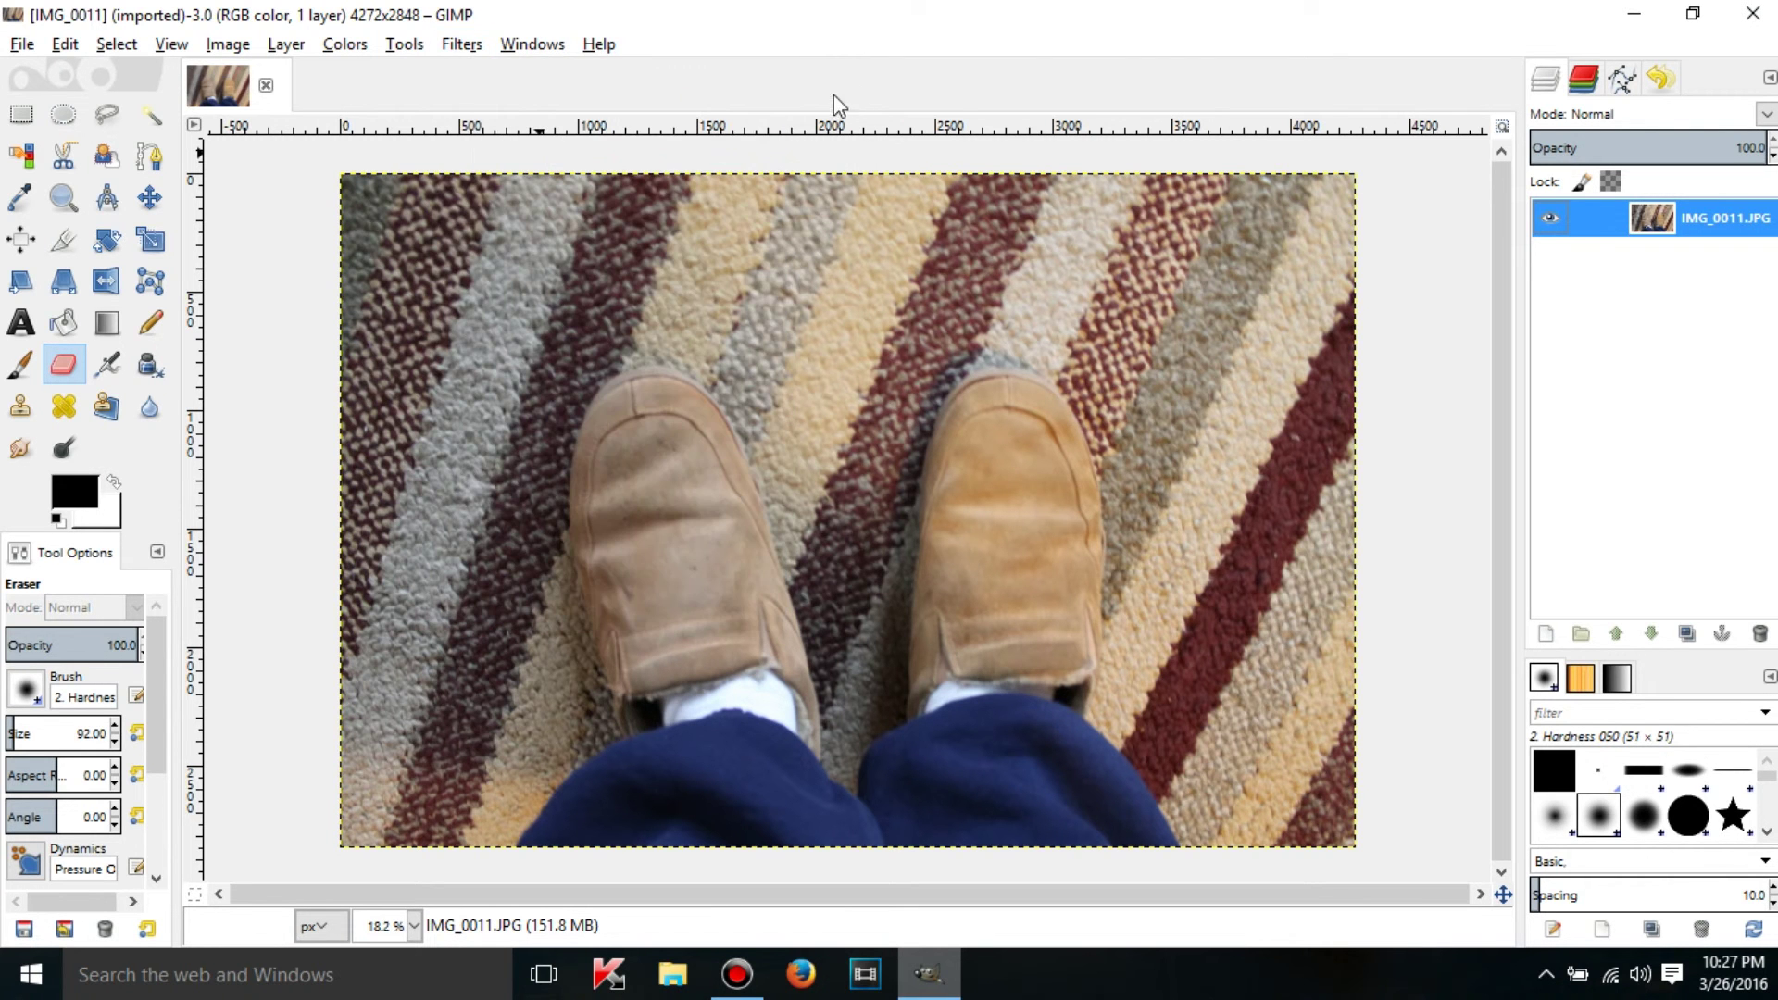
pyautogui.click(468, 48)
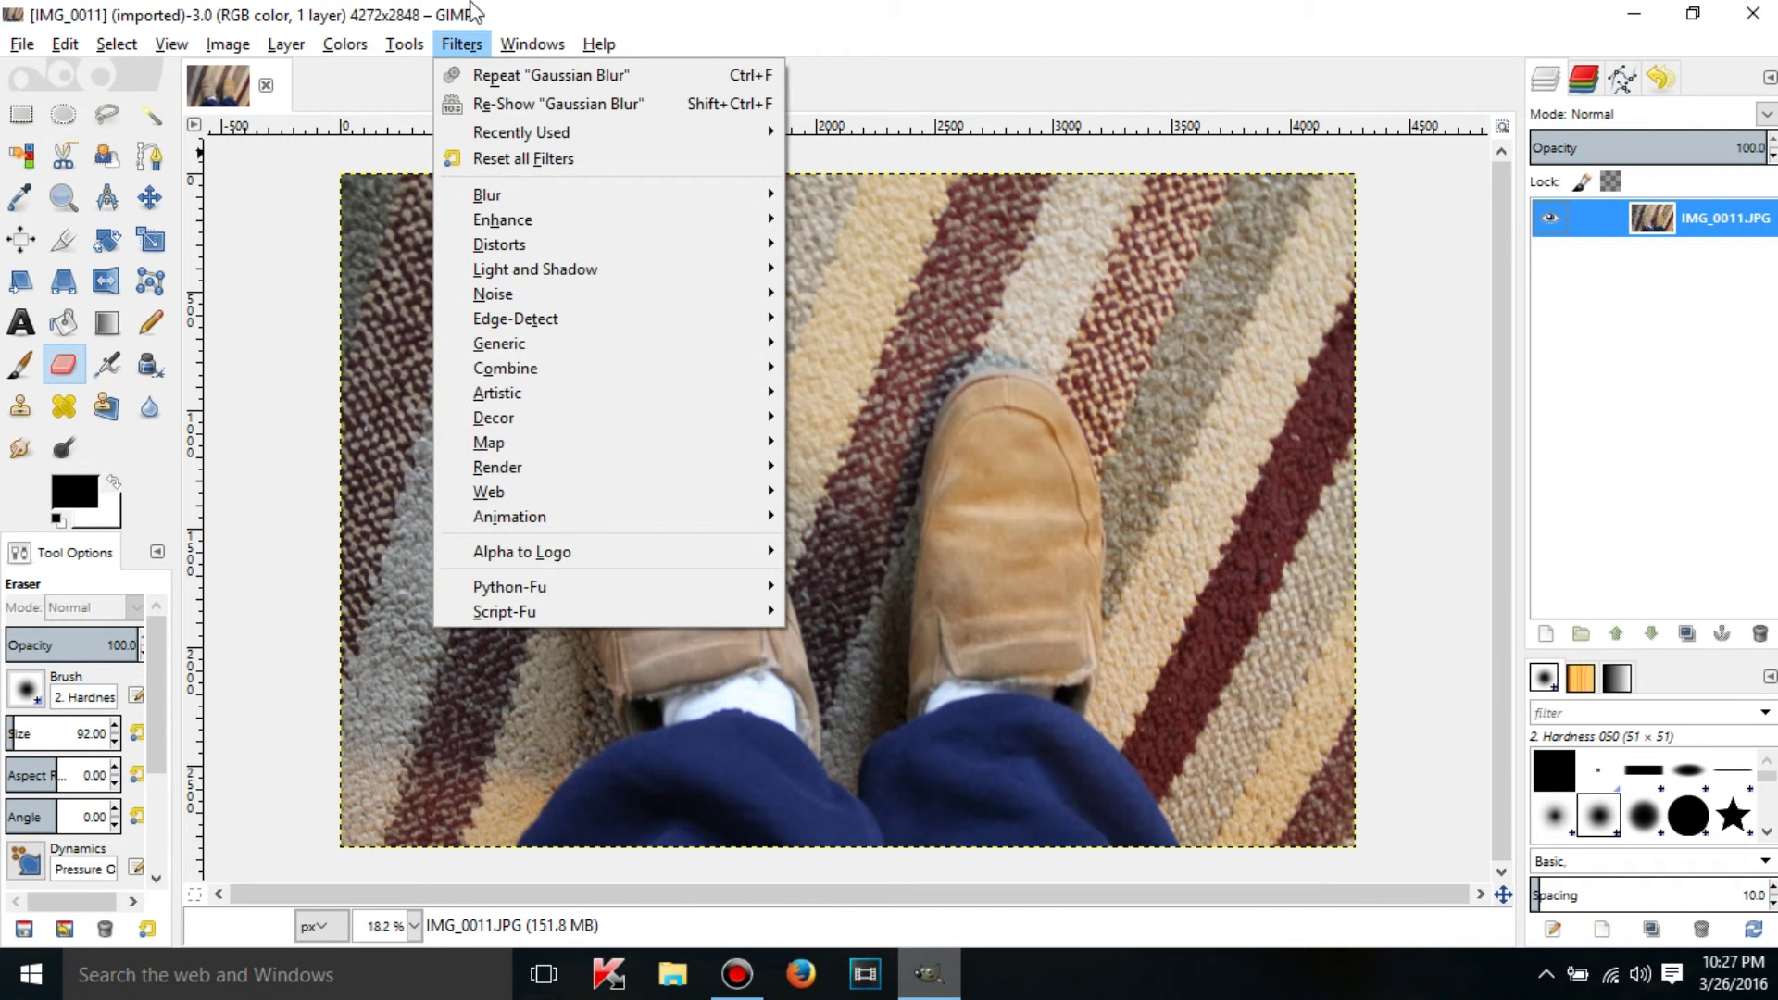
pyautogui.click(473, 11)
# Step: Add an alpha channel to the photo layer and erase its top-left corner to transparency
pyautogui.rightClick(1671, 210)
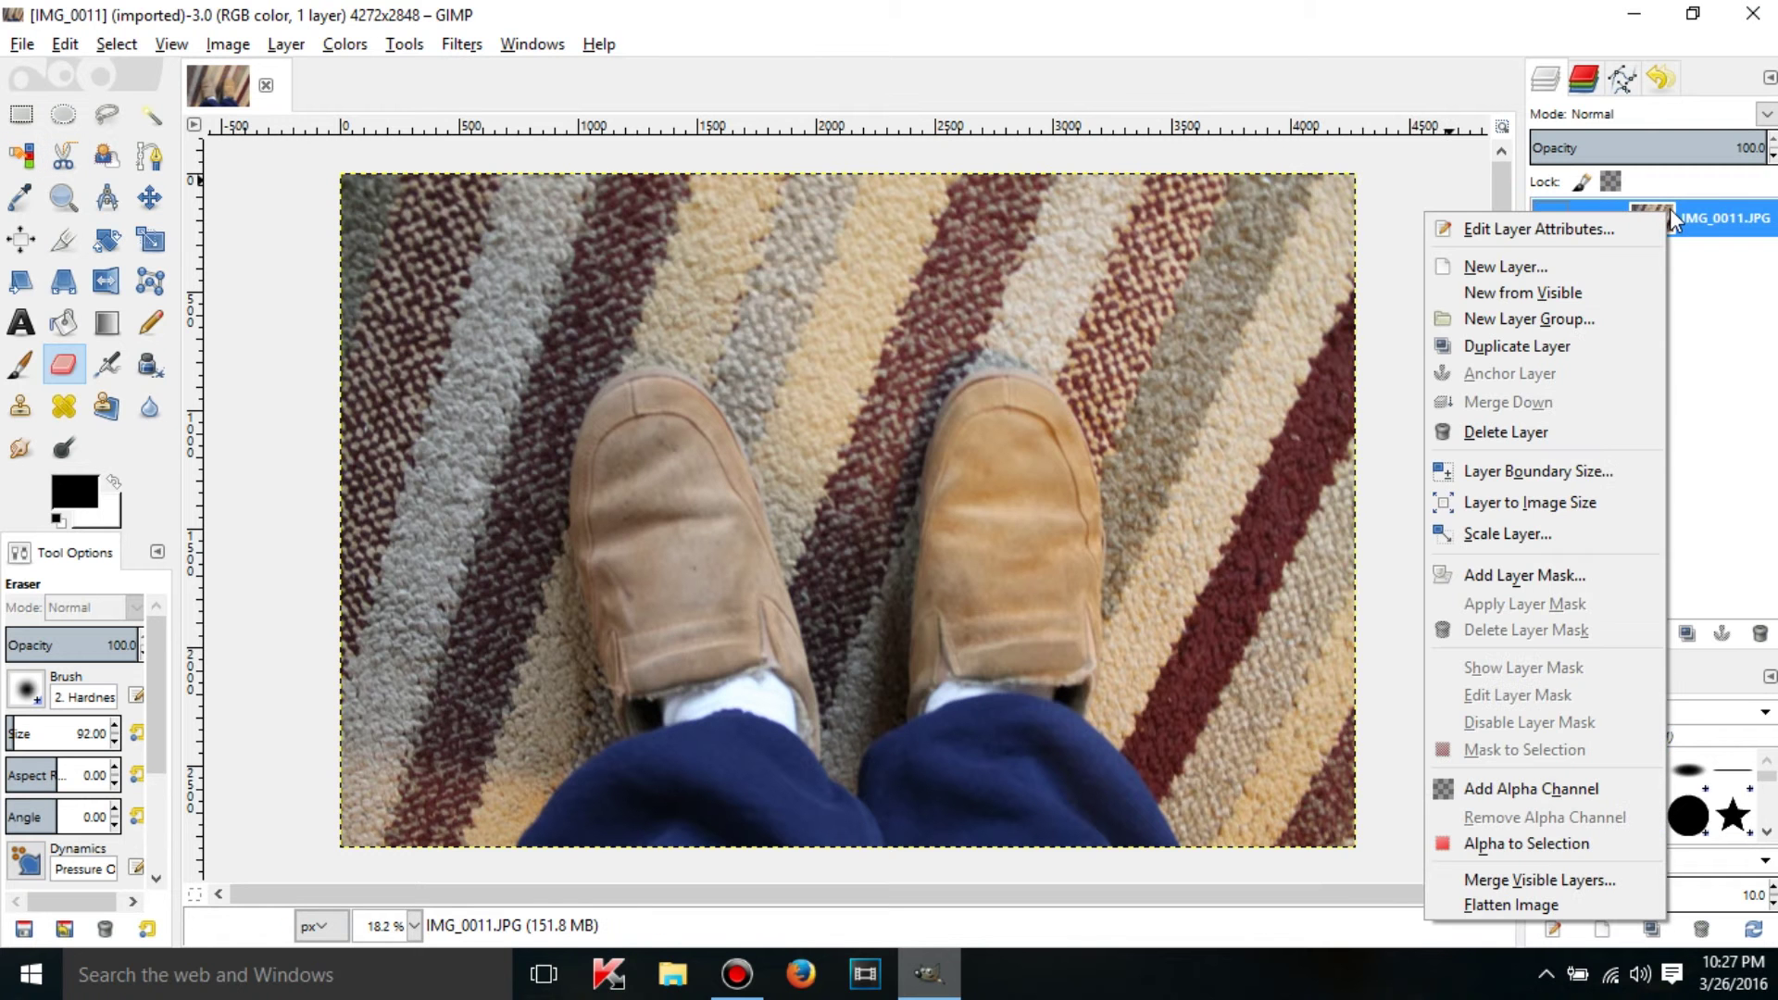
pyautogui.click(1532, 788)
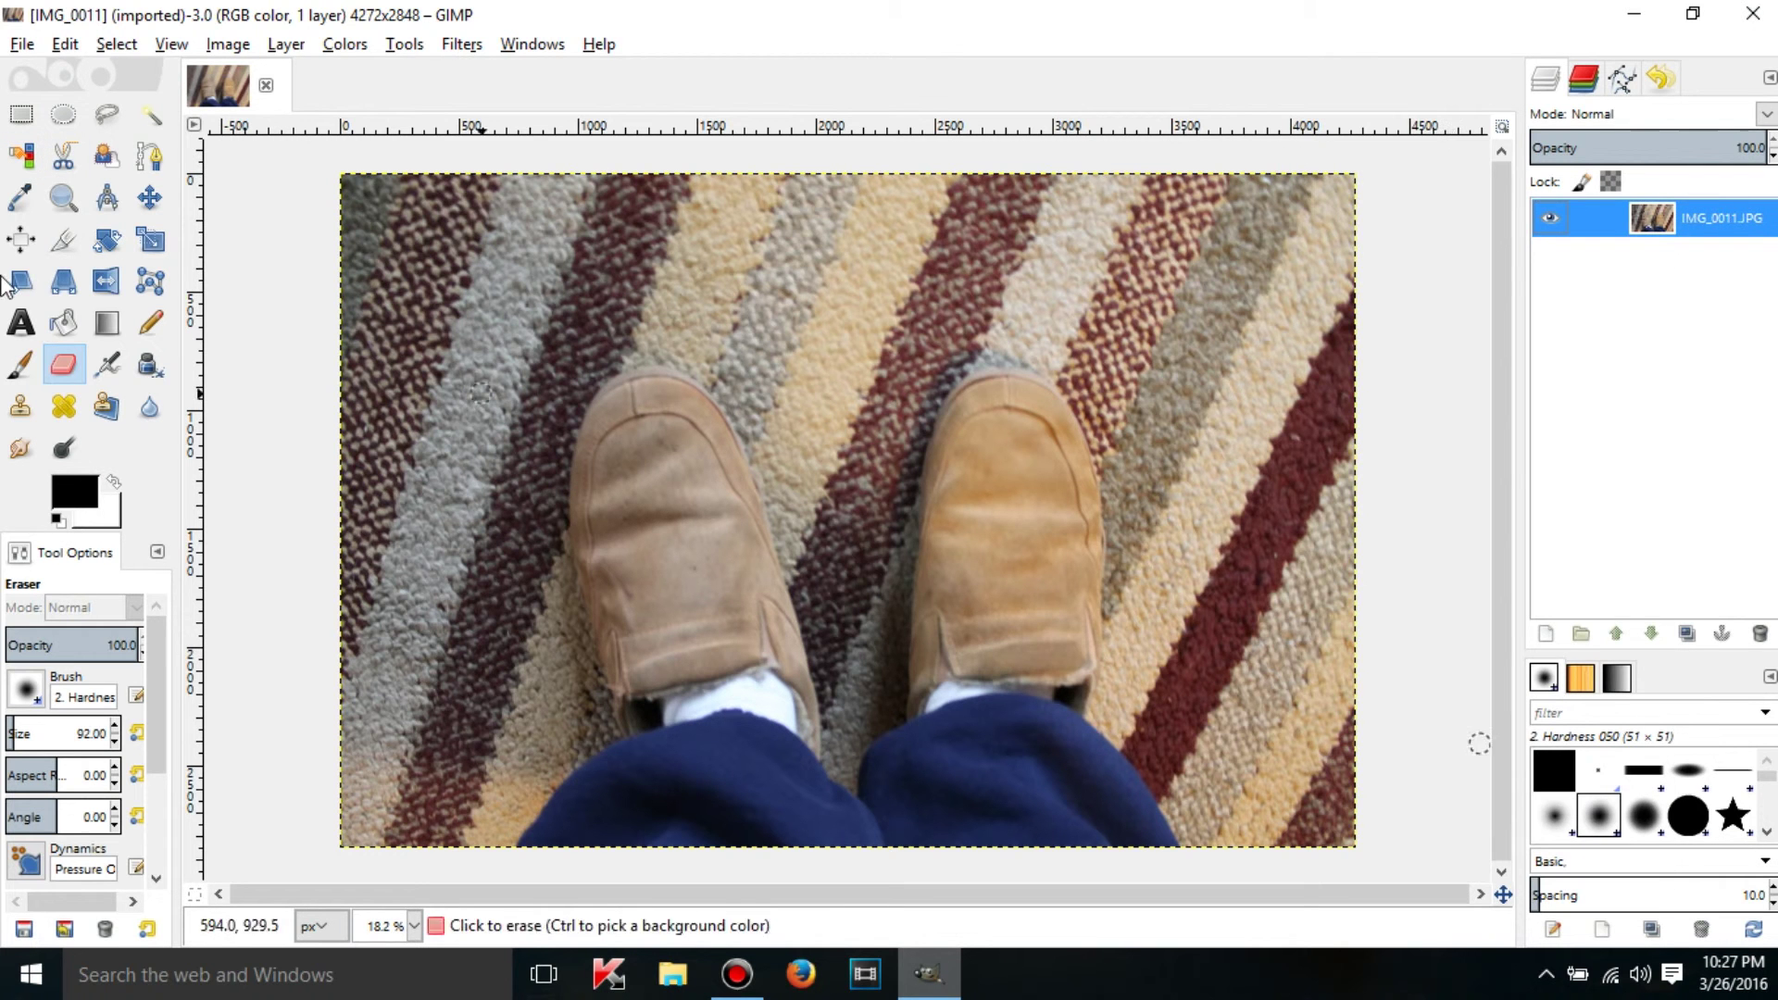
pyautogui.moveTo(310, 220); pyautogui.dragTo(391, 180)
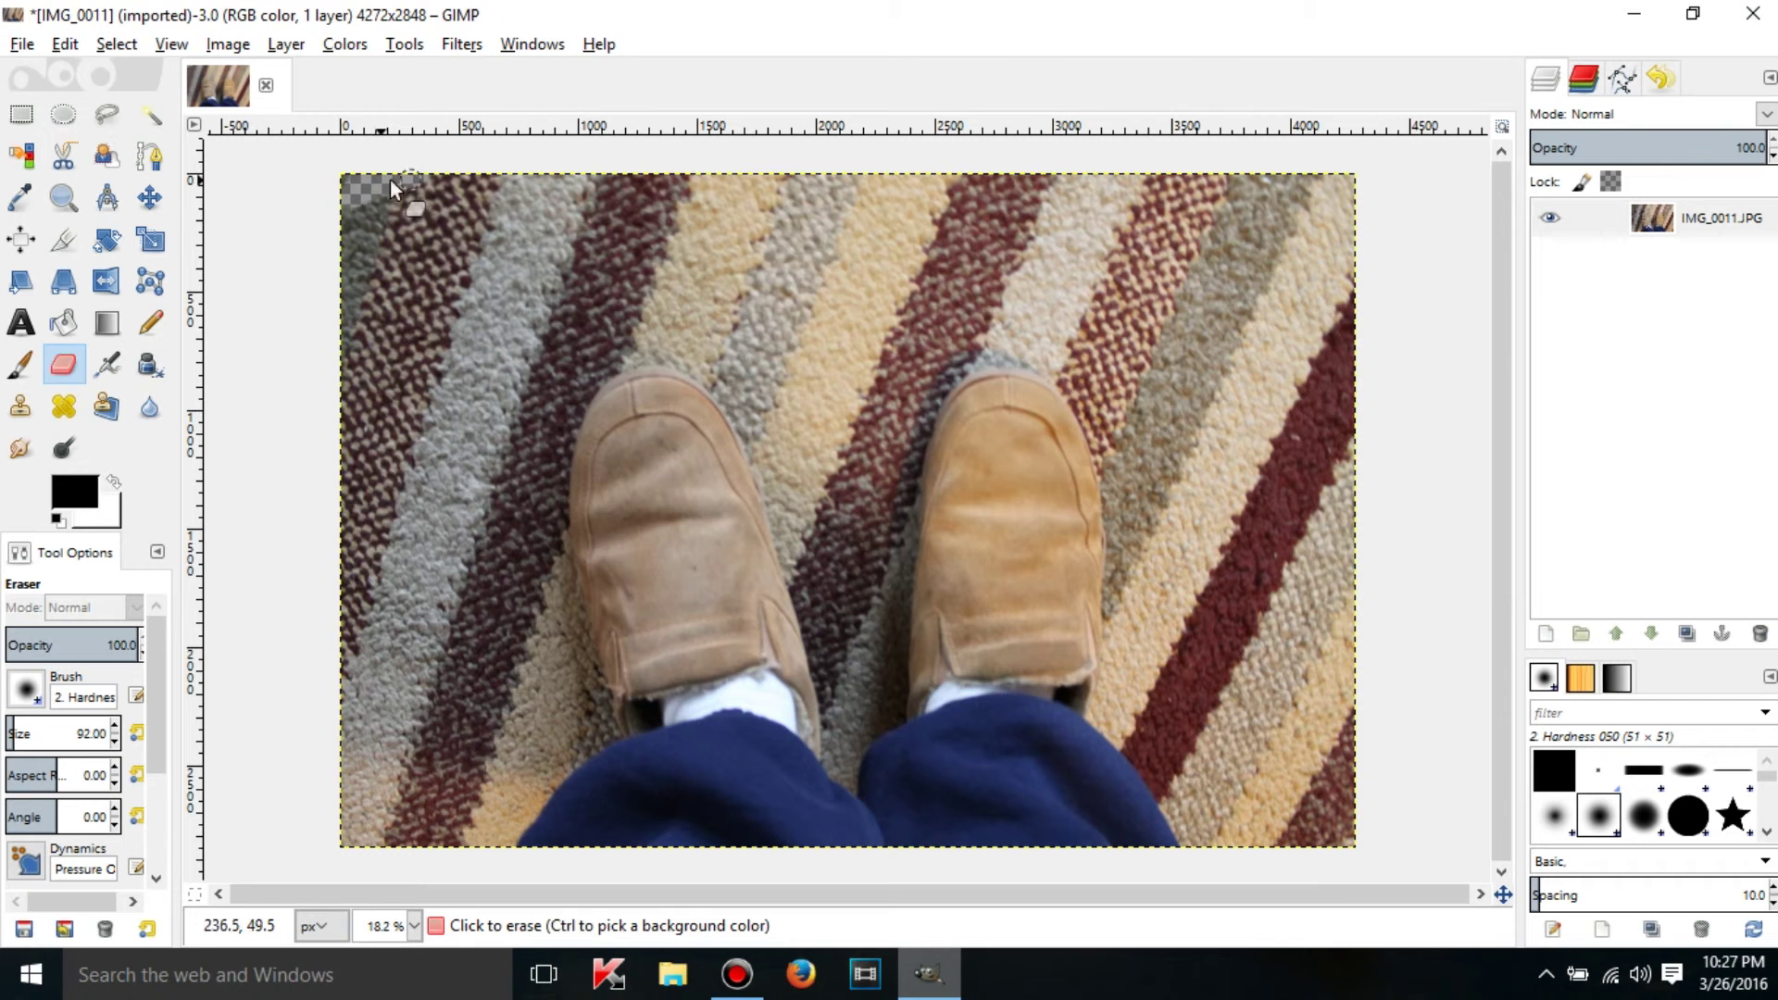
# Step: Re-show the Gaussian Blur settings at 5.0 px and pan the preview to the erased corner
pyautogui.click(460, 46)
pyautogui.click(468, 104)
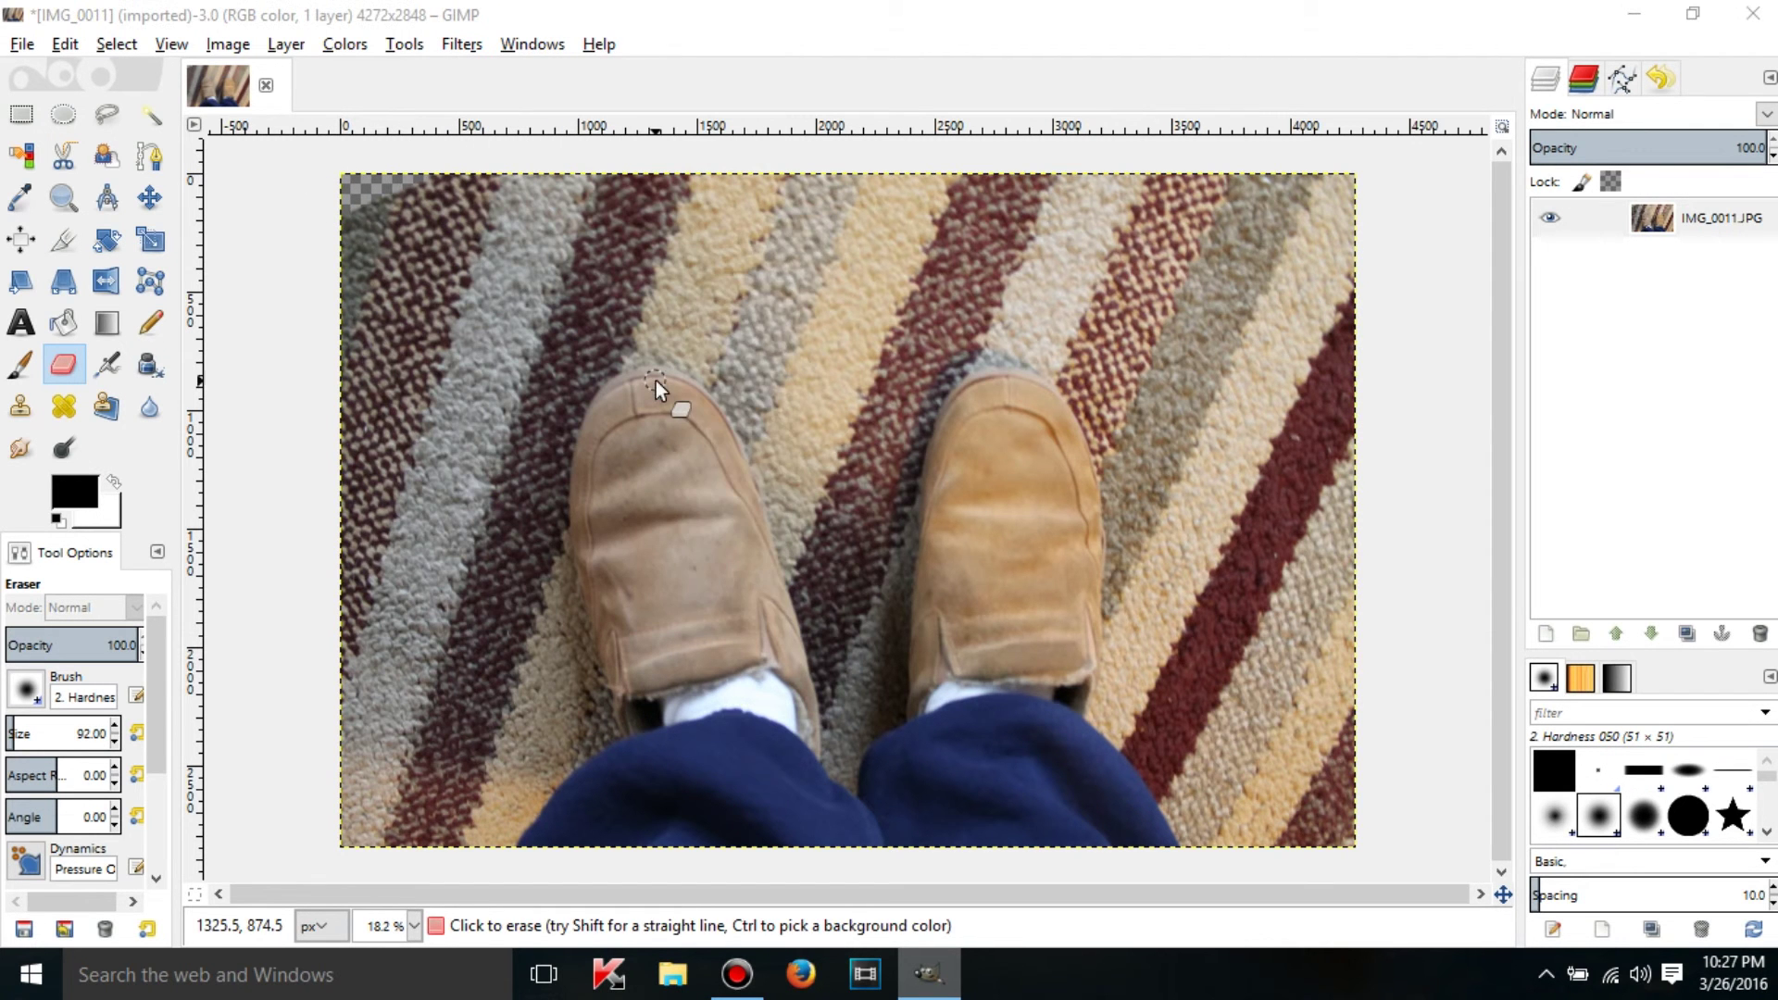
pyautogui.moveTo(802, 403)
pyautogui.mouseDown()
pyautogui.moveTo(954, 555)
pyautogui.moveTo(894, 419)
pyautogui.moveTo(767, 481)
pyautogui.moveTo(754, 512)
pyautogui.moveTo(567, 409)
pyautogui.moveTo(1058, 460)
pyautogui.mouseUp()
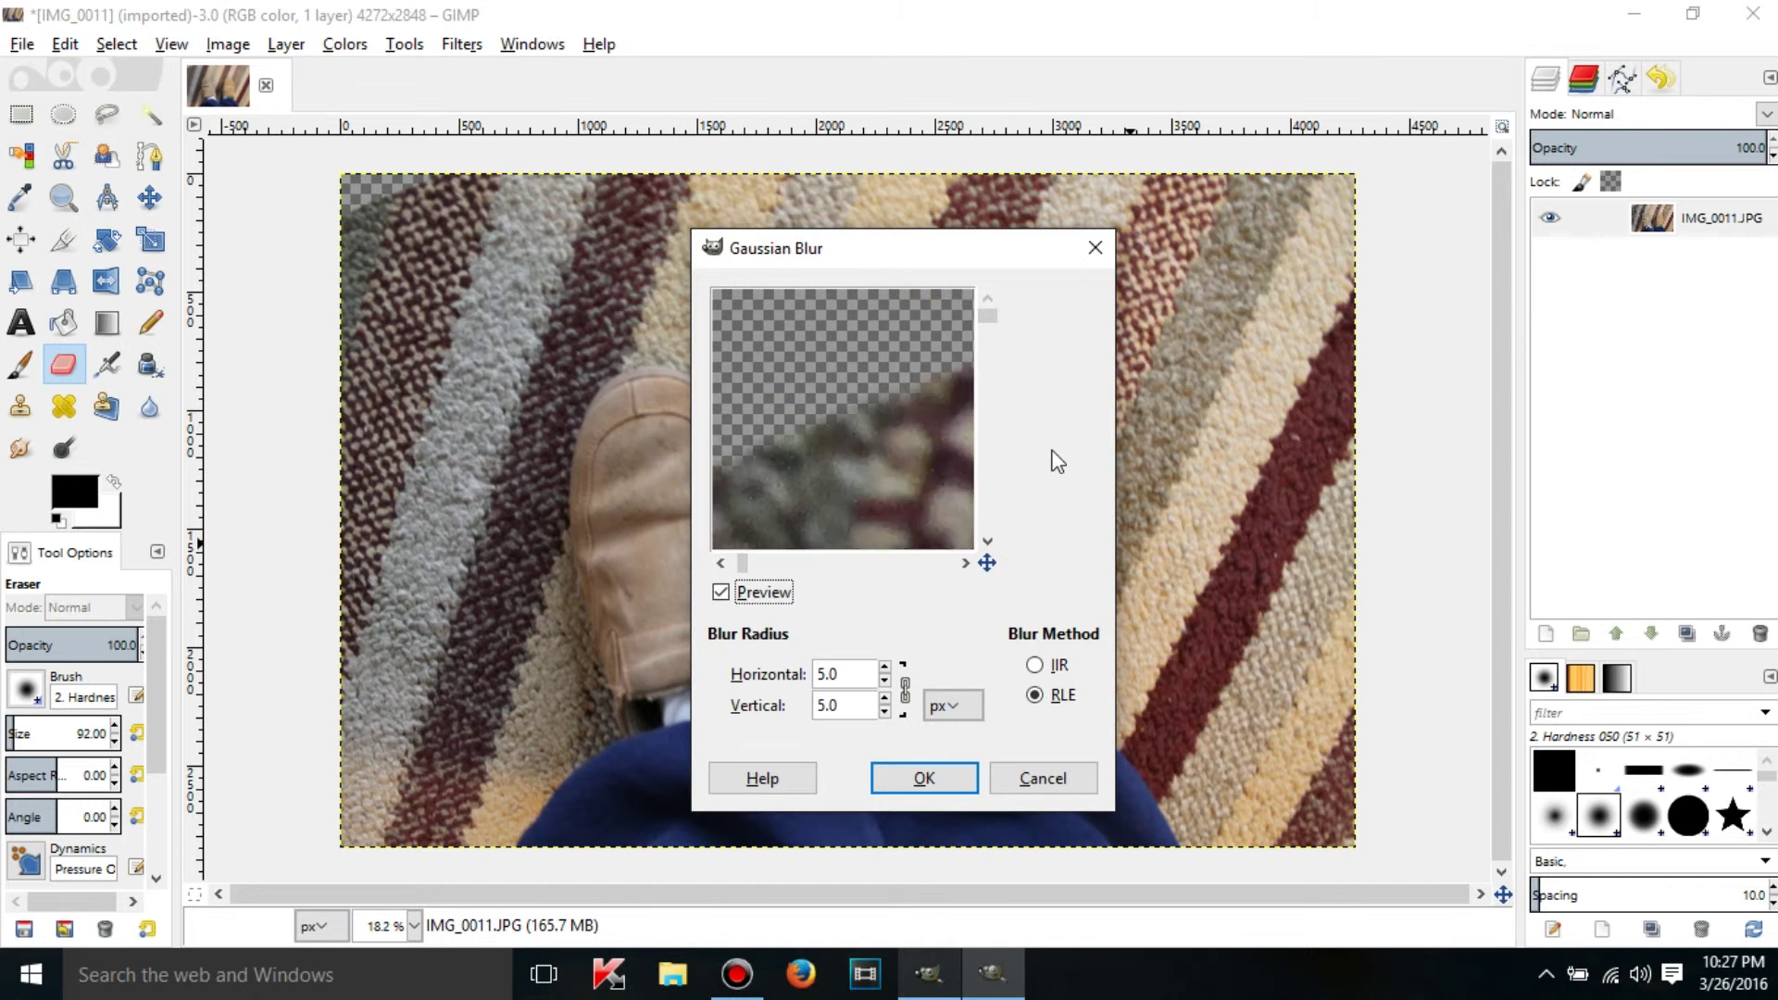
# Step: Try small, large and then medium check sizes in the Gaussian Blur preview
pyautogui.rightClick(800, 398)
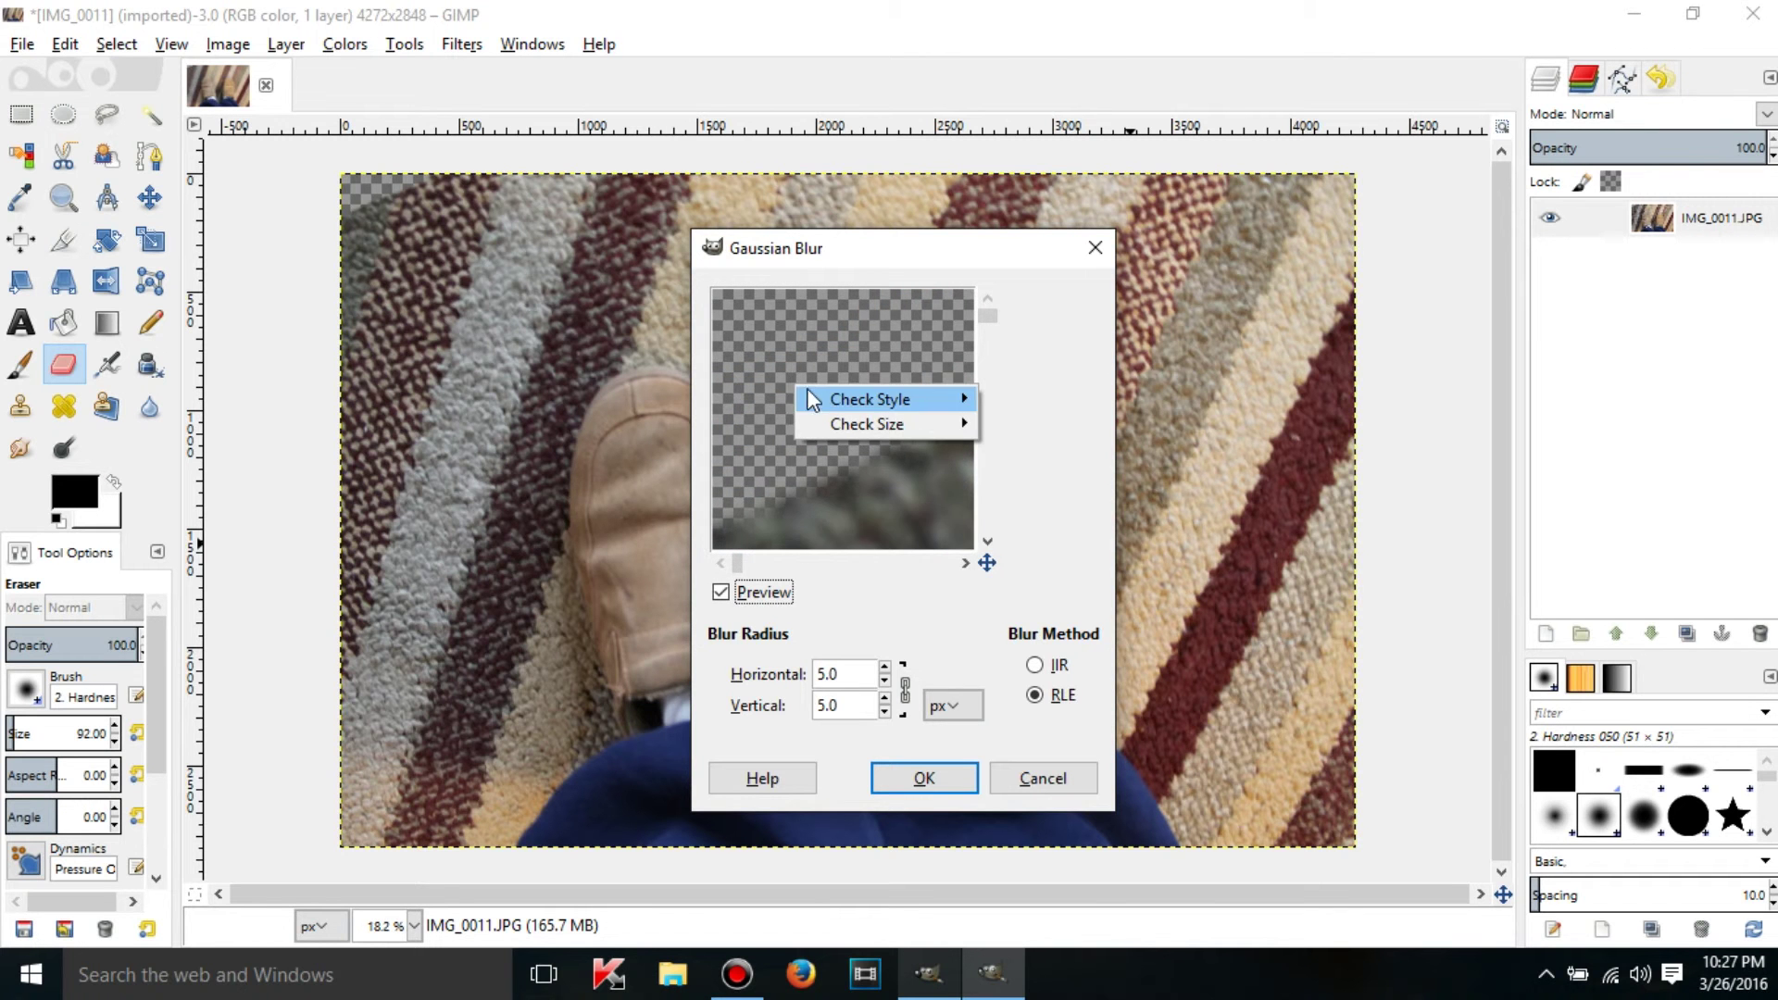
pyautogui.moveTo(814, 391)
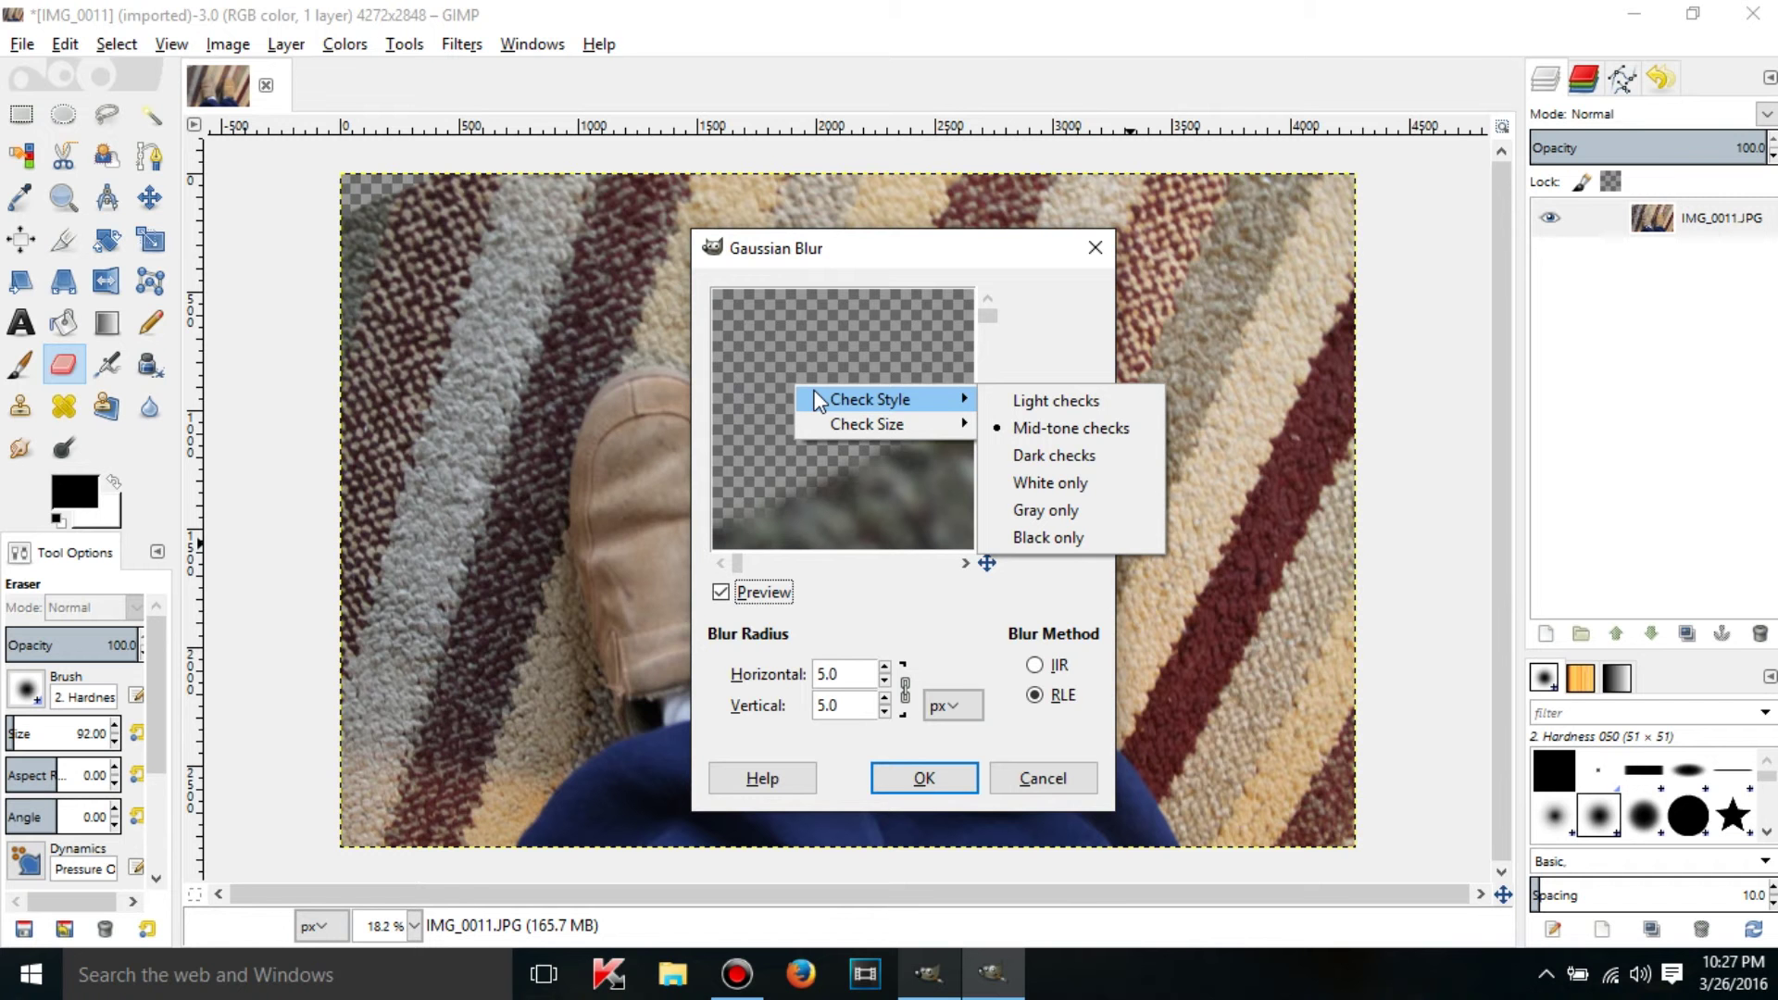
pyautogui.moveTo(848, 424)
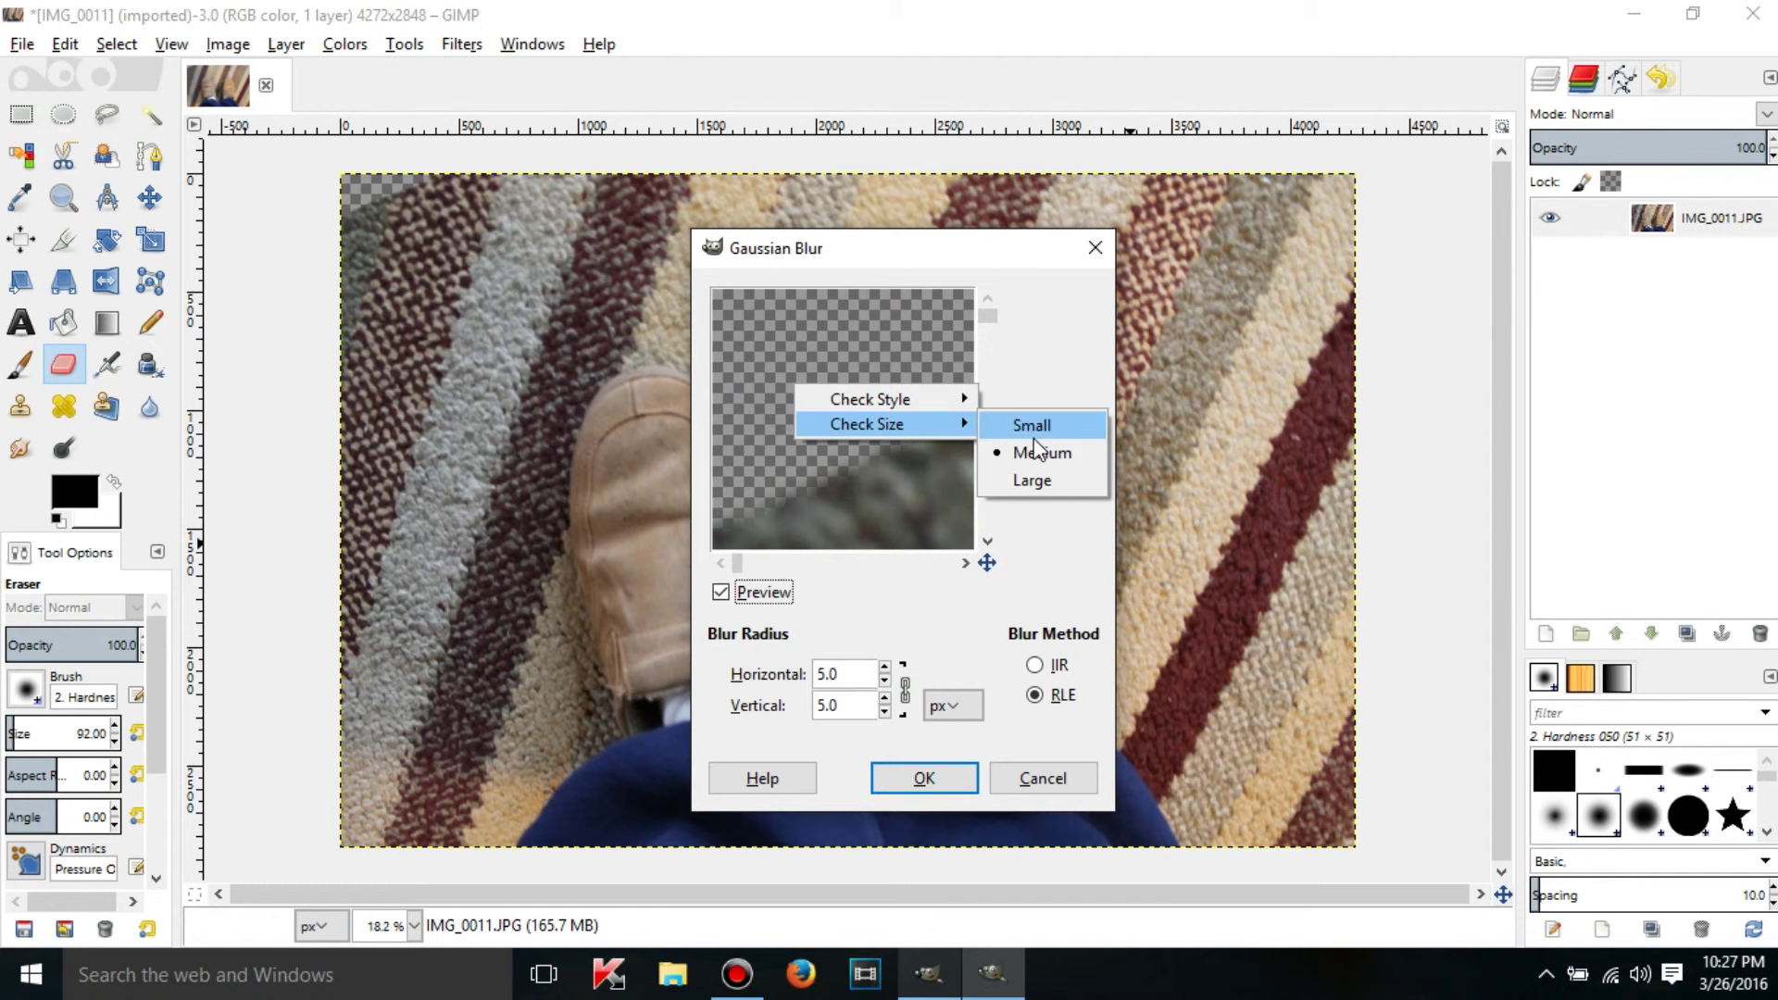
pyautogui.click(1043, 432)
pyautogui.rightClick(847, 399)
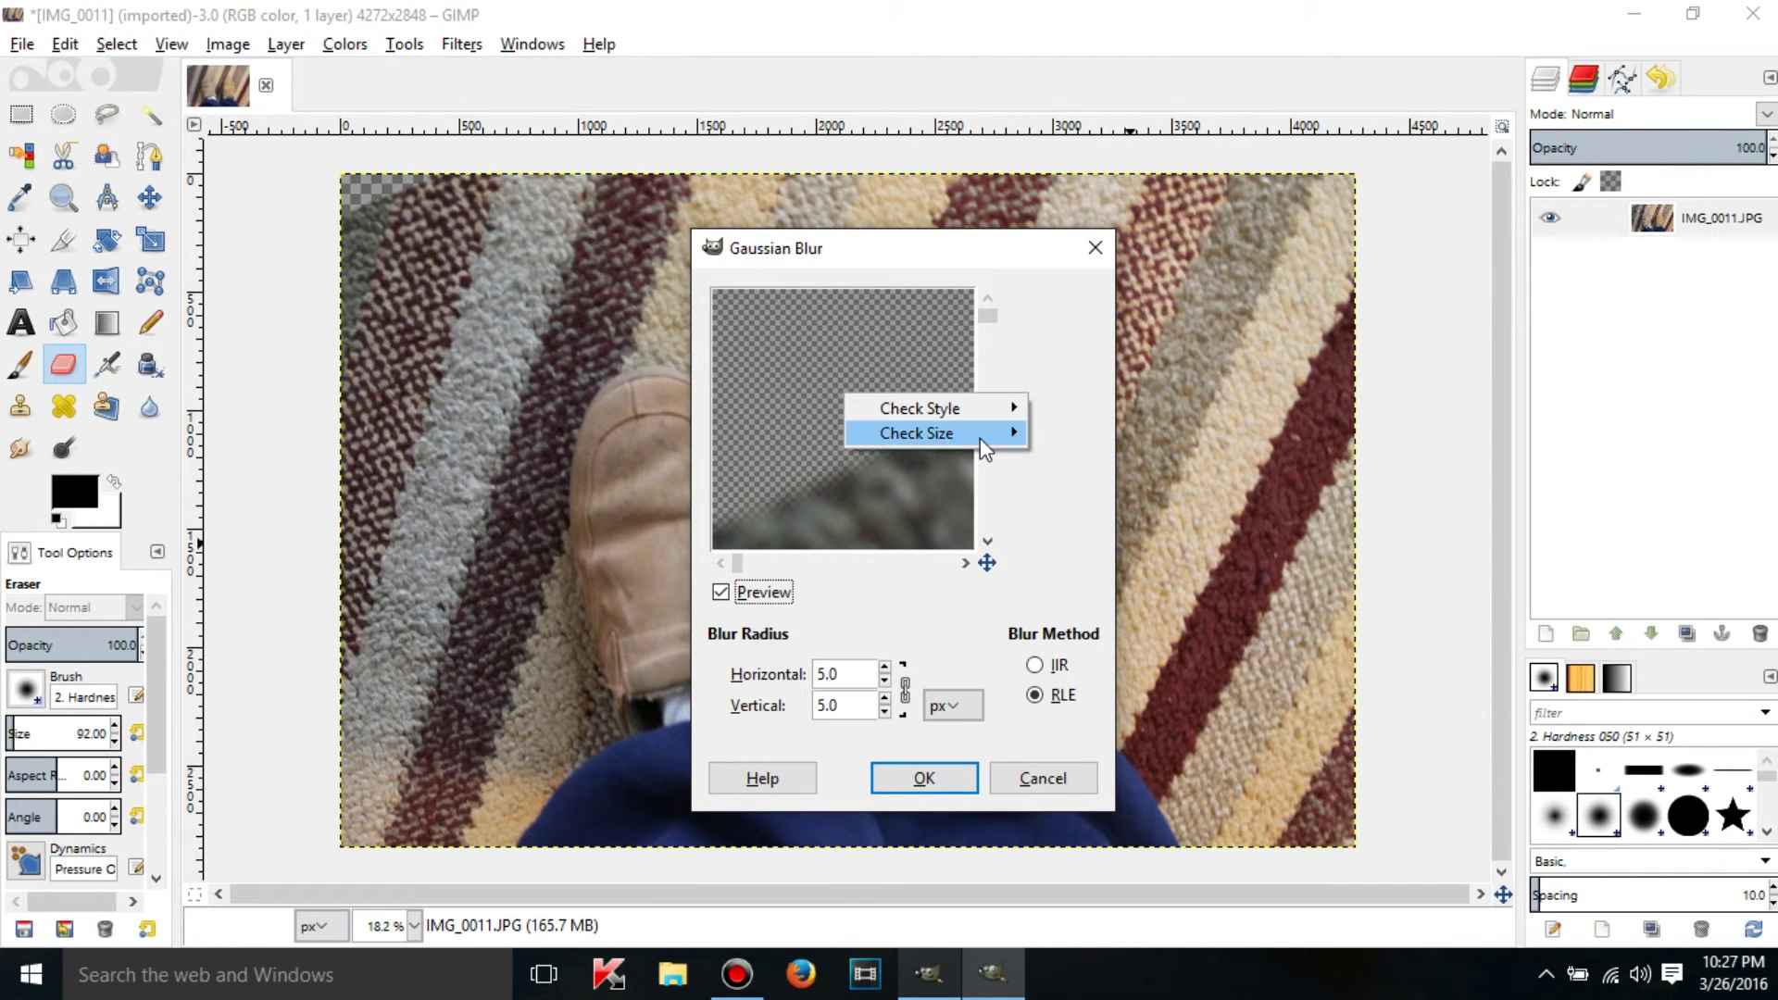
pyautogui.moveTo(980, 437)
pyautogui.click(1070, 488)
pyautogui.rightClick(824, 419)
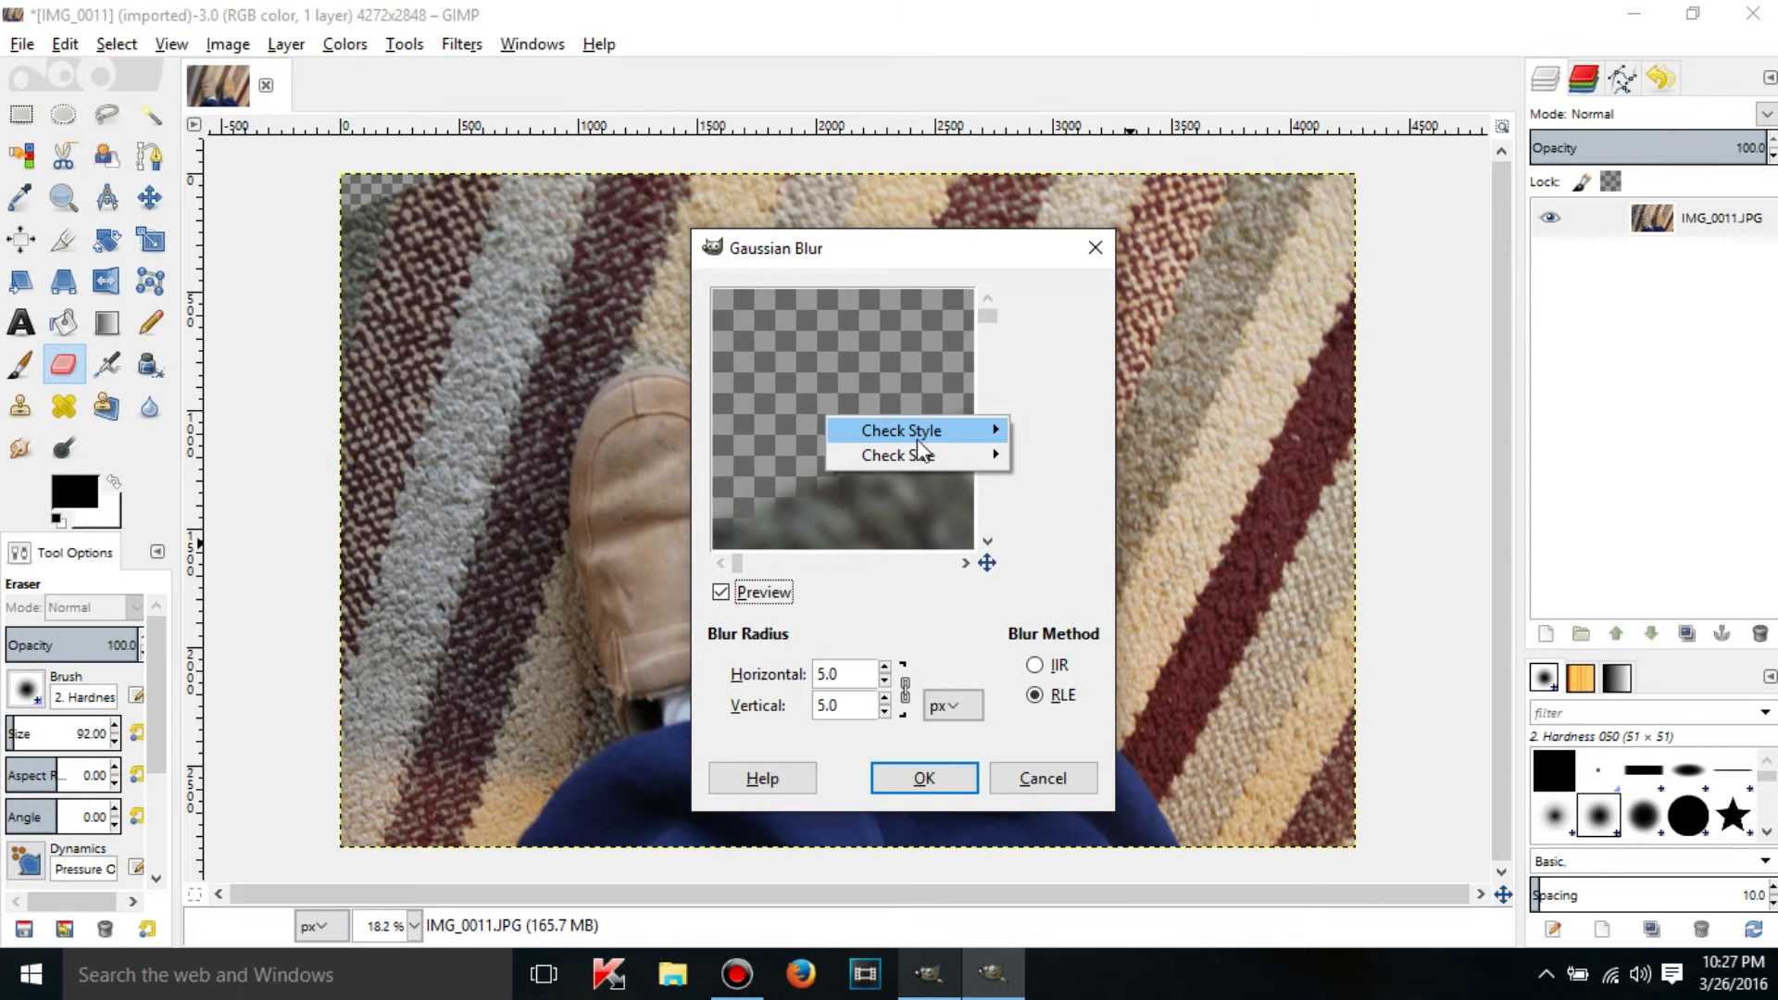
pyautogui.moveTo(940, 452)
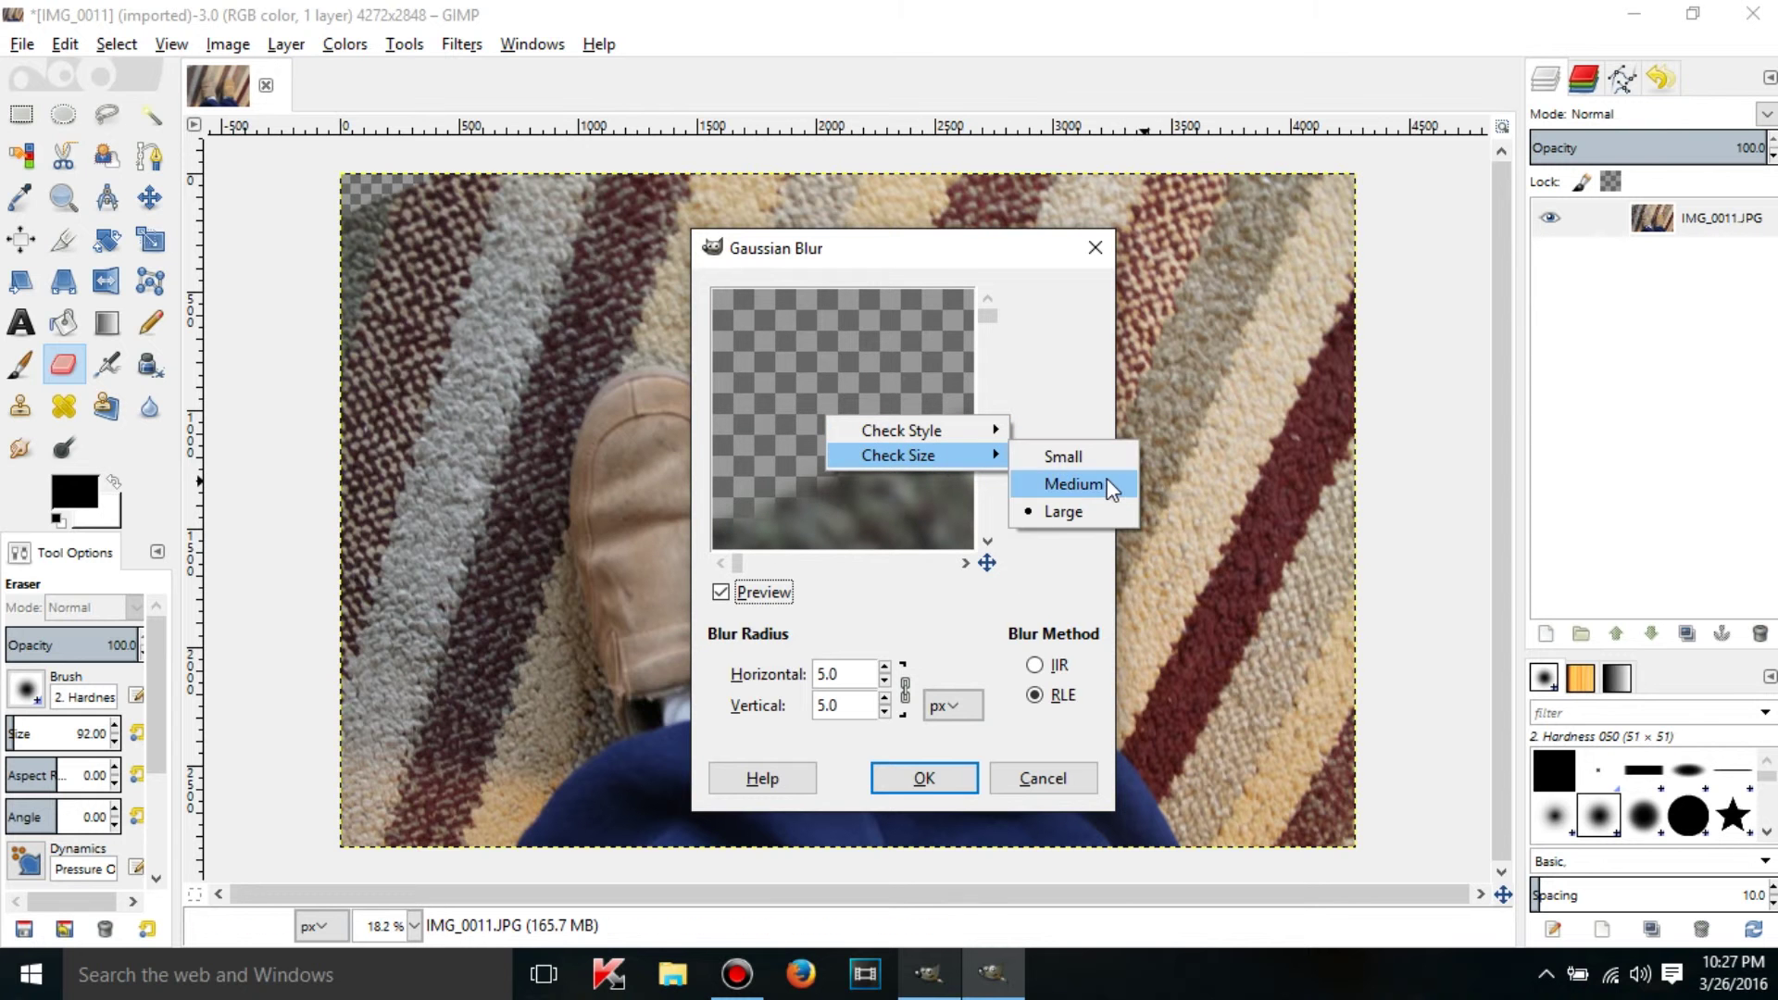
pyautogui.click(1108, 479)
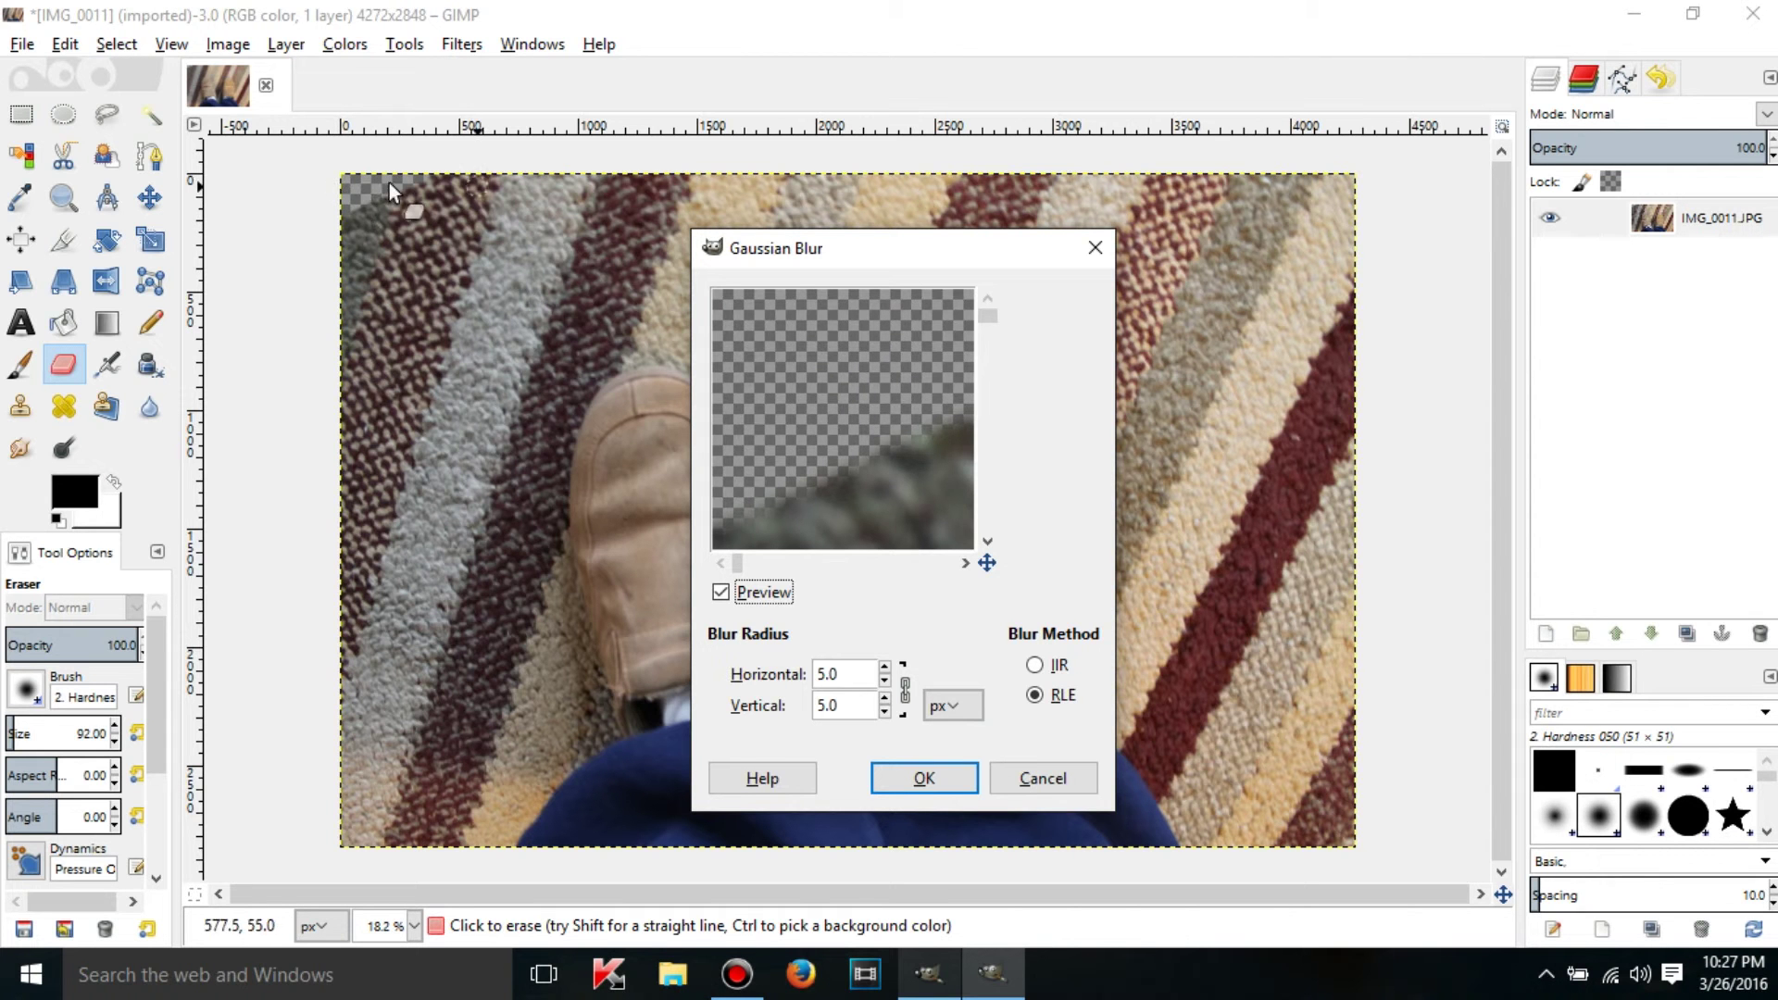
# Step: Try light checks, dark checks and plain gray, ending on dark checks in the preview
pyautogui.rightClick(858, 359)
pyautogui.moveTo(952, 378)
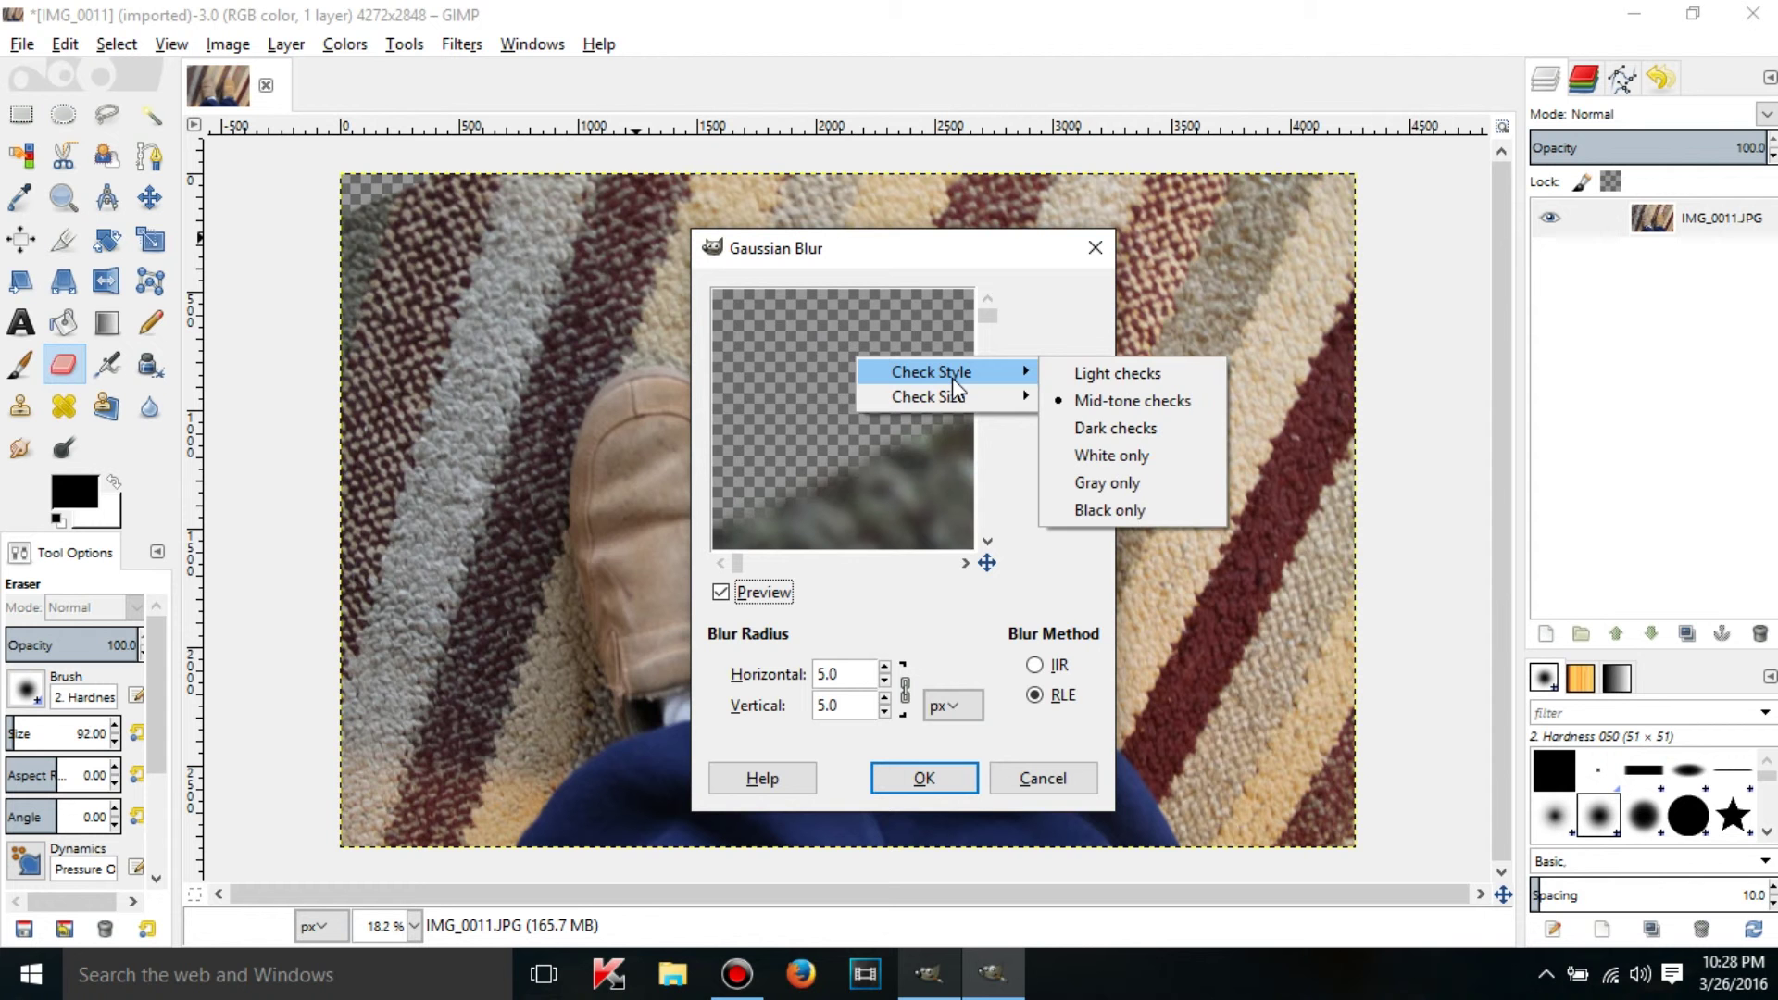
pyautogui.click(1118, 375)
pyautogui.rightClick(863, 365)
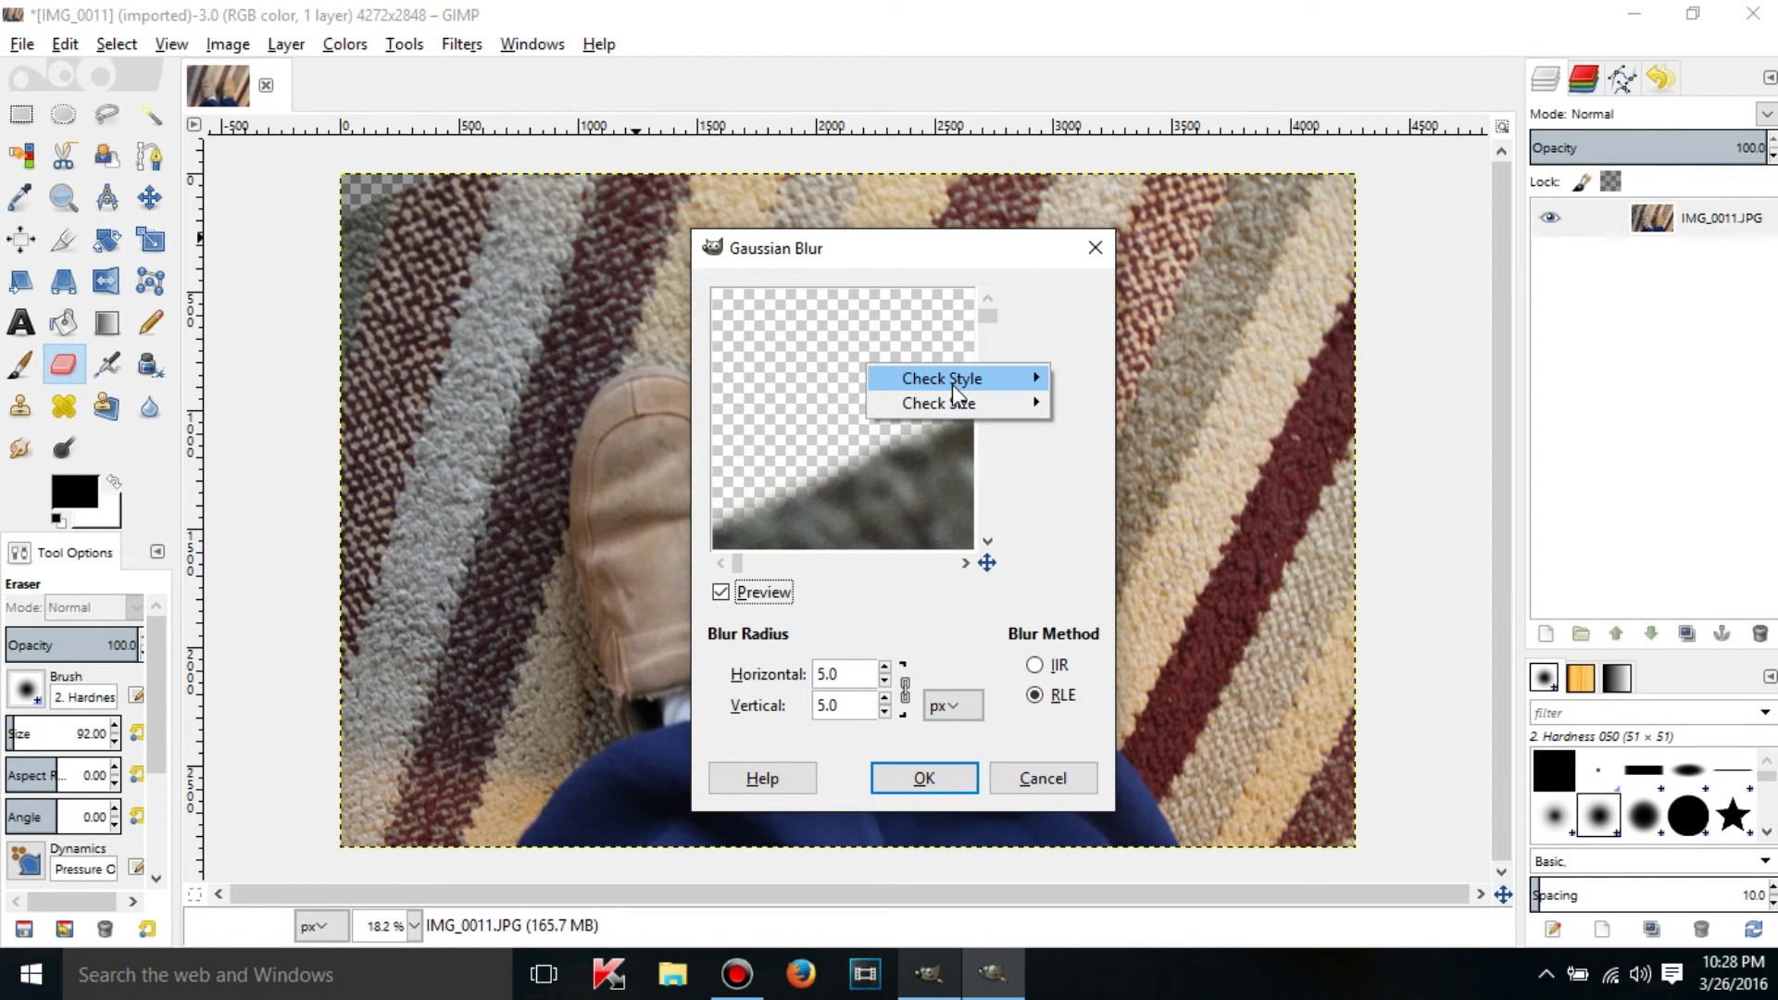
pyautogui.moveTo(952, 375)
pyautogui.click(1153, 428)
pyautogui.rightClick(865, 374)
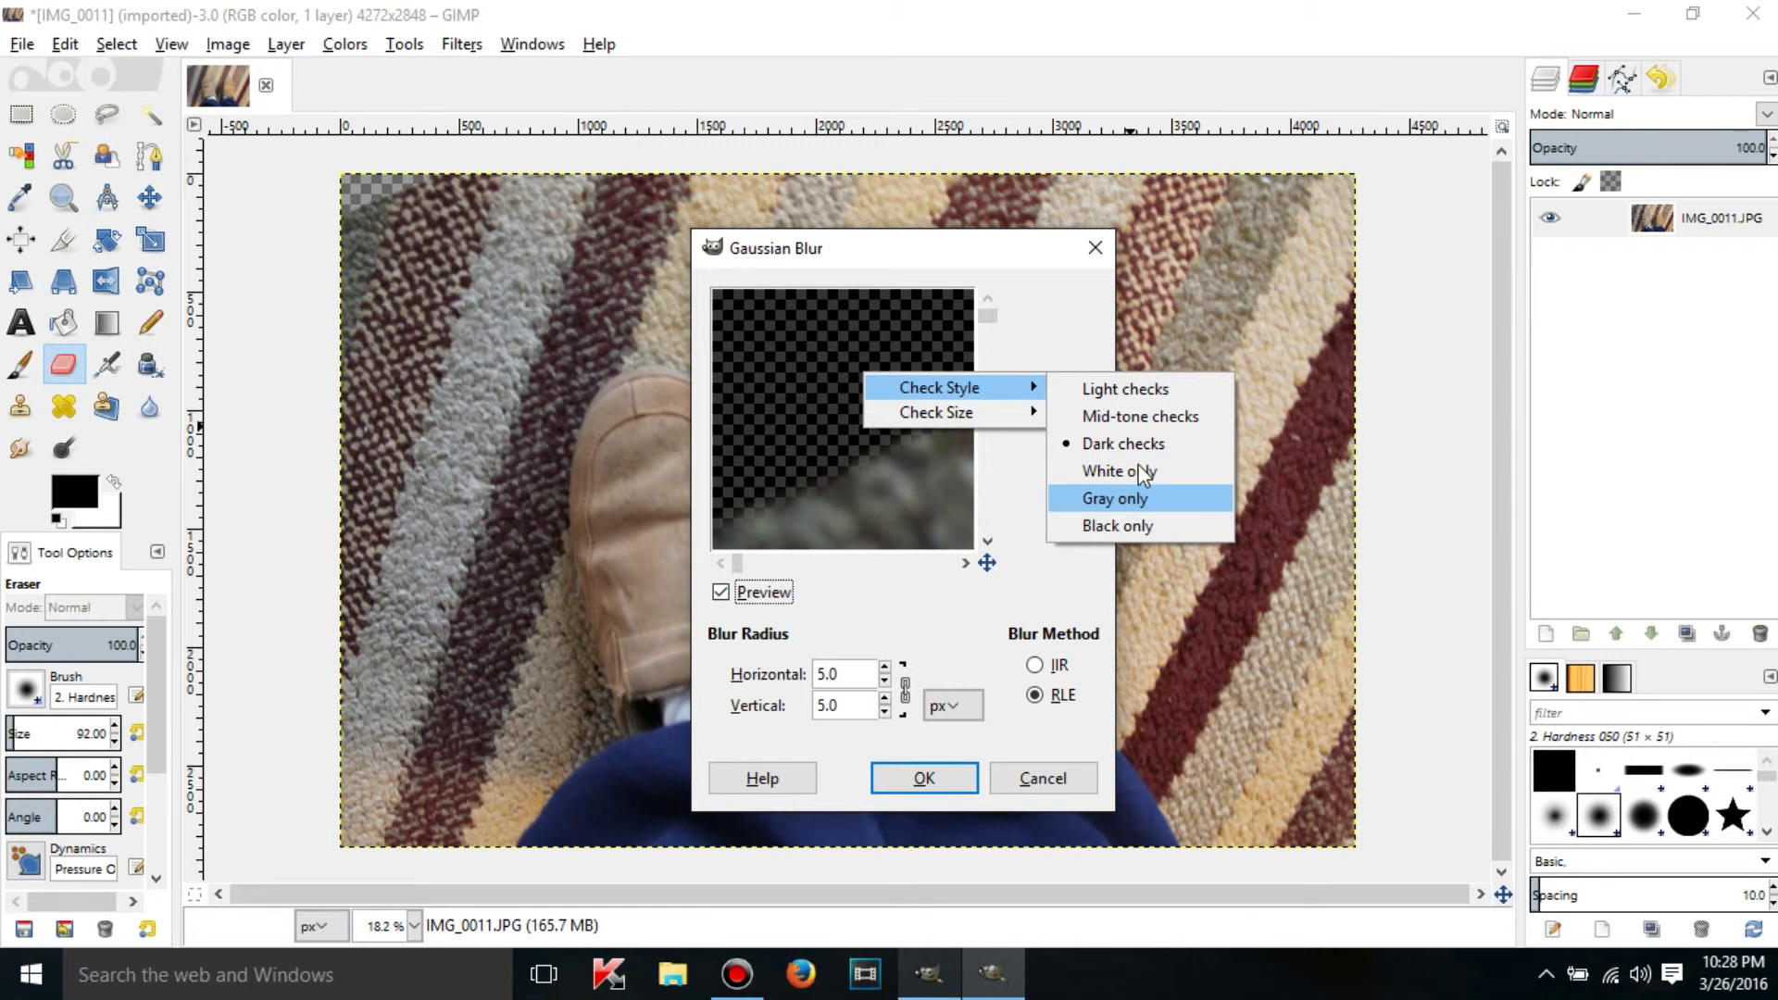
pyautogui.click(1147, 503)
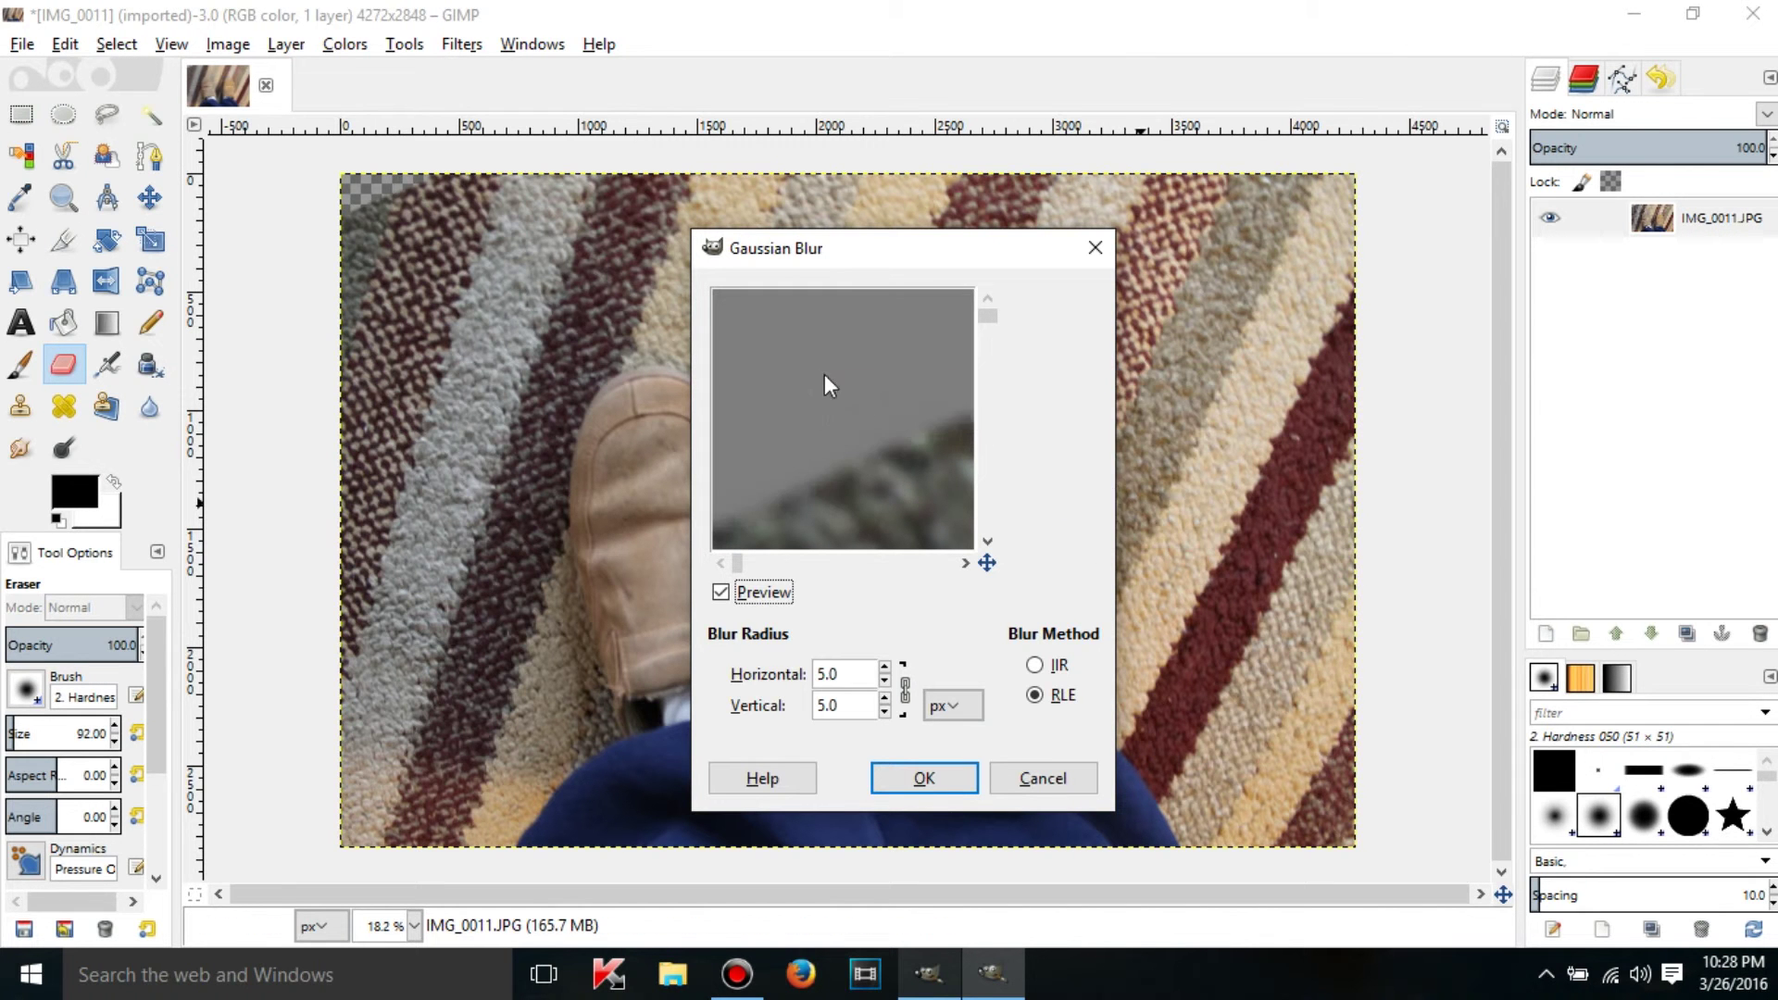
pyautogui.rightClick(825, 375)
pyautogui.moveTo(989, 393)
pyautogui.click(1080, 444)
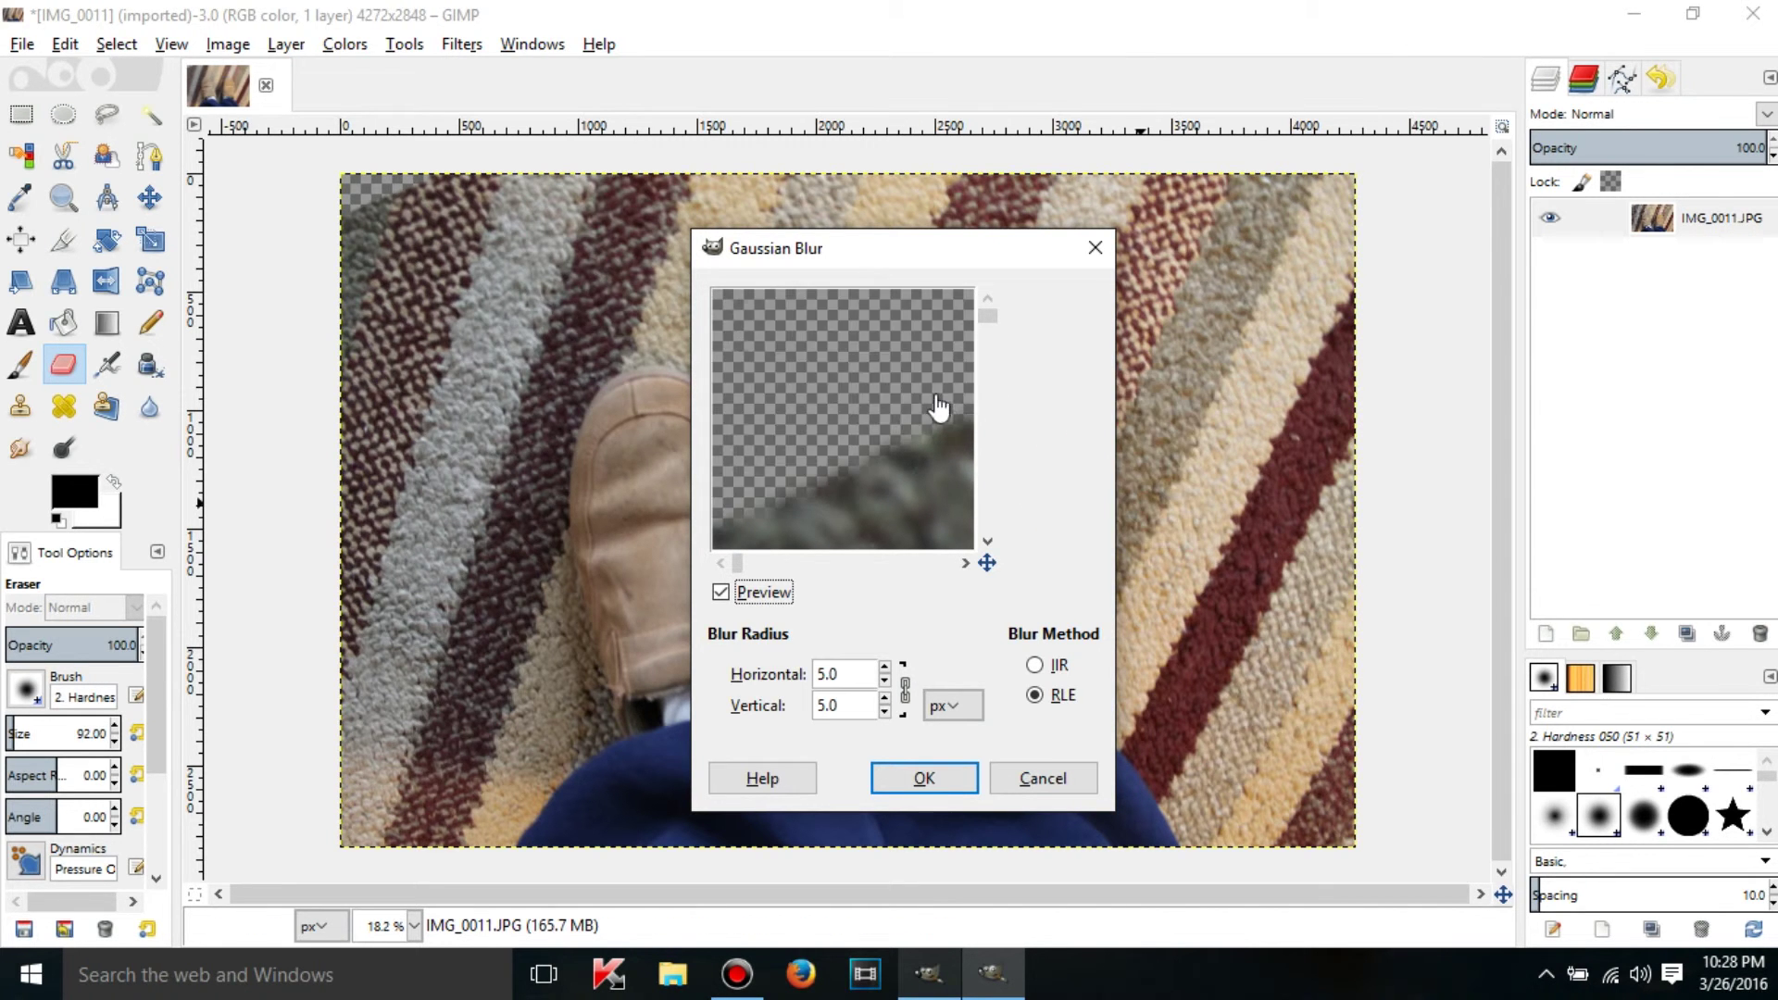
# Step: Close the Gaussian Blur dialog without applying any blur
pyautogui.rightClick(806, 350)
pyautogui.moveTo(891, 392)
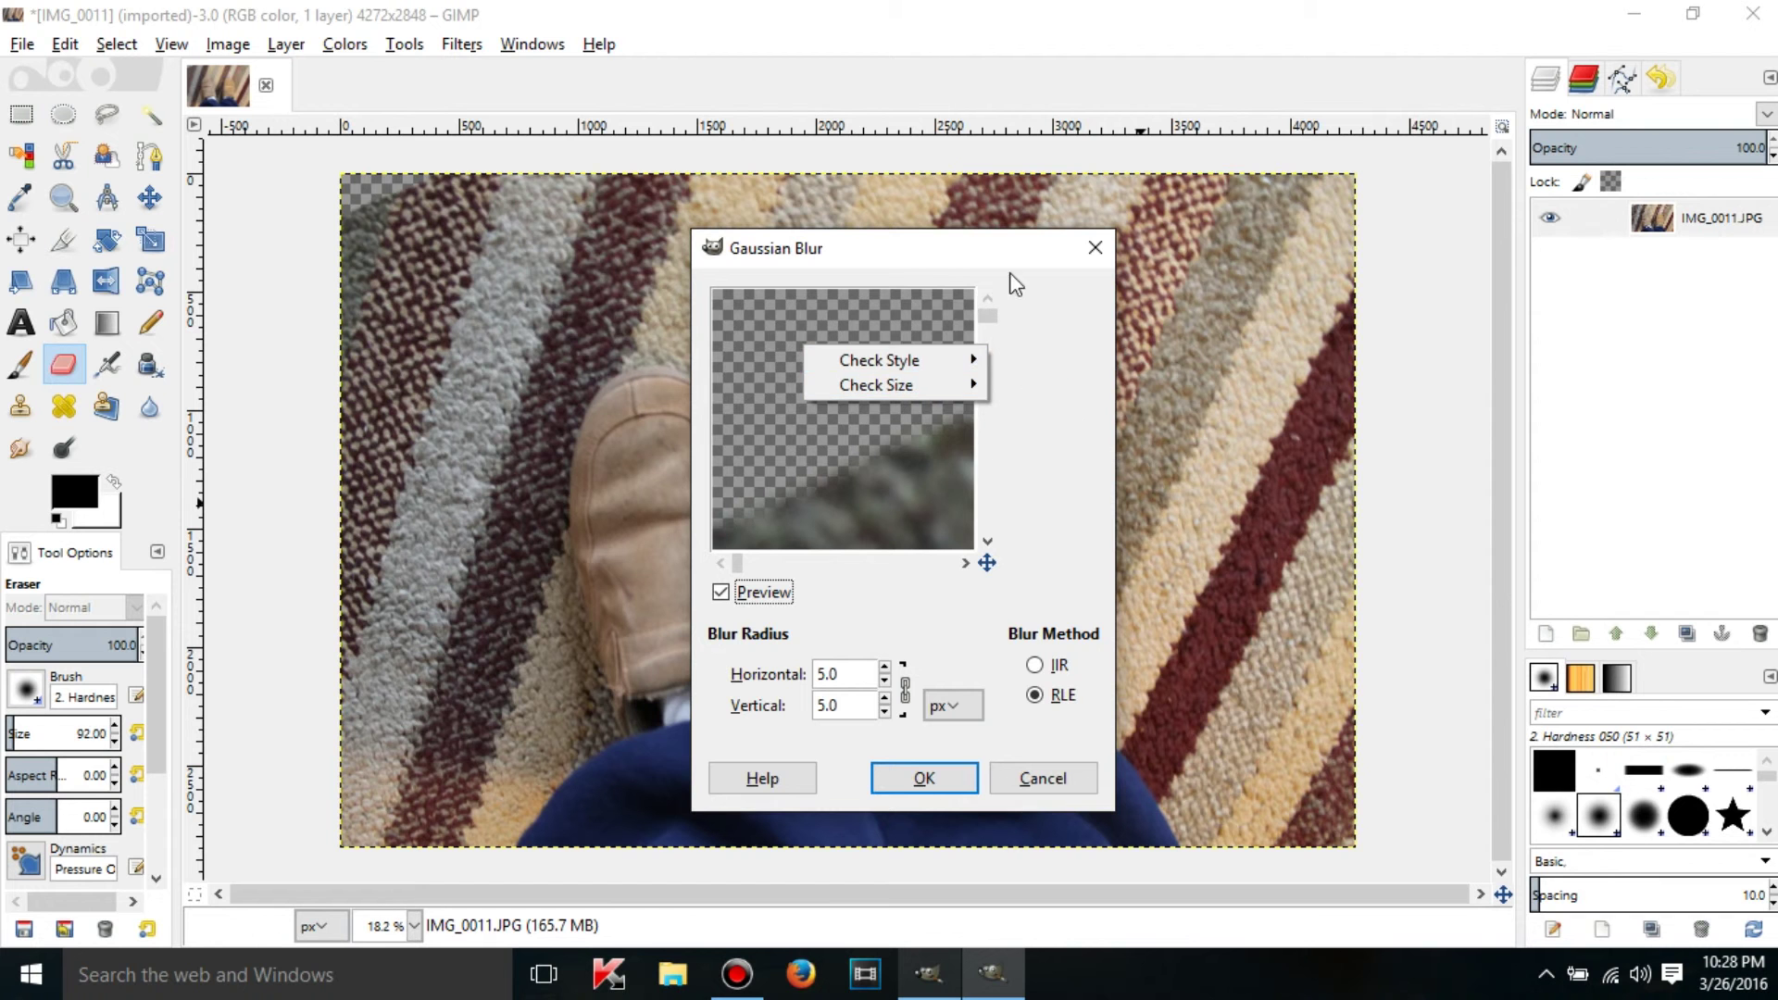
pyautogui.click(1100, 256)
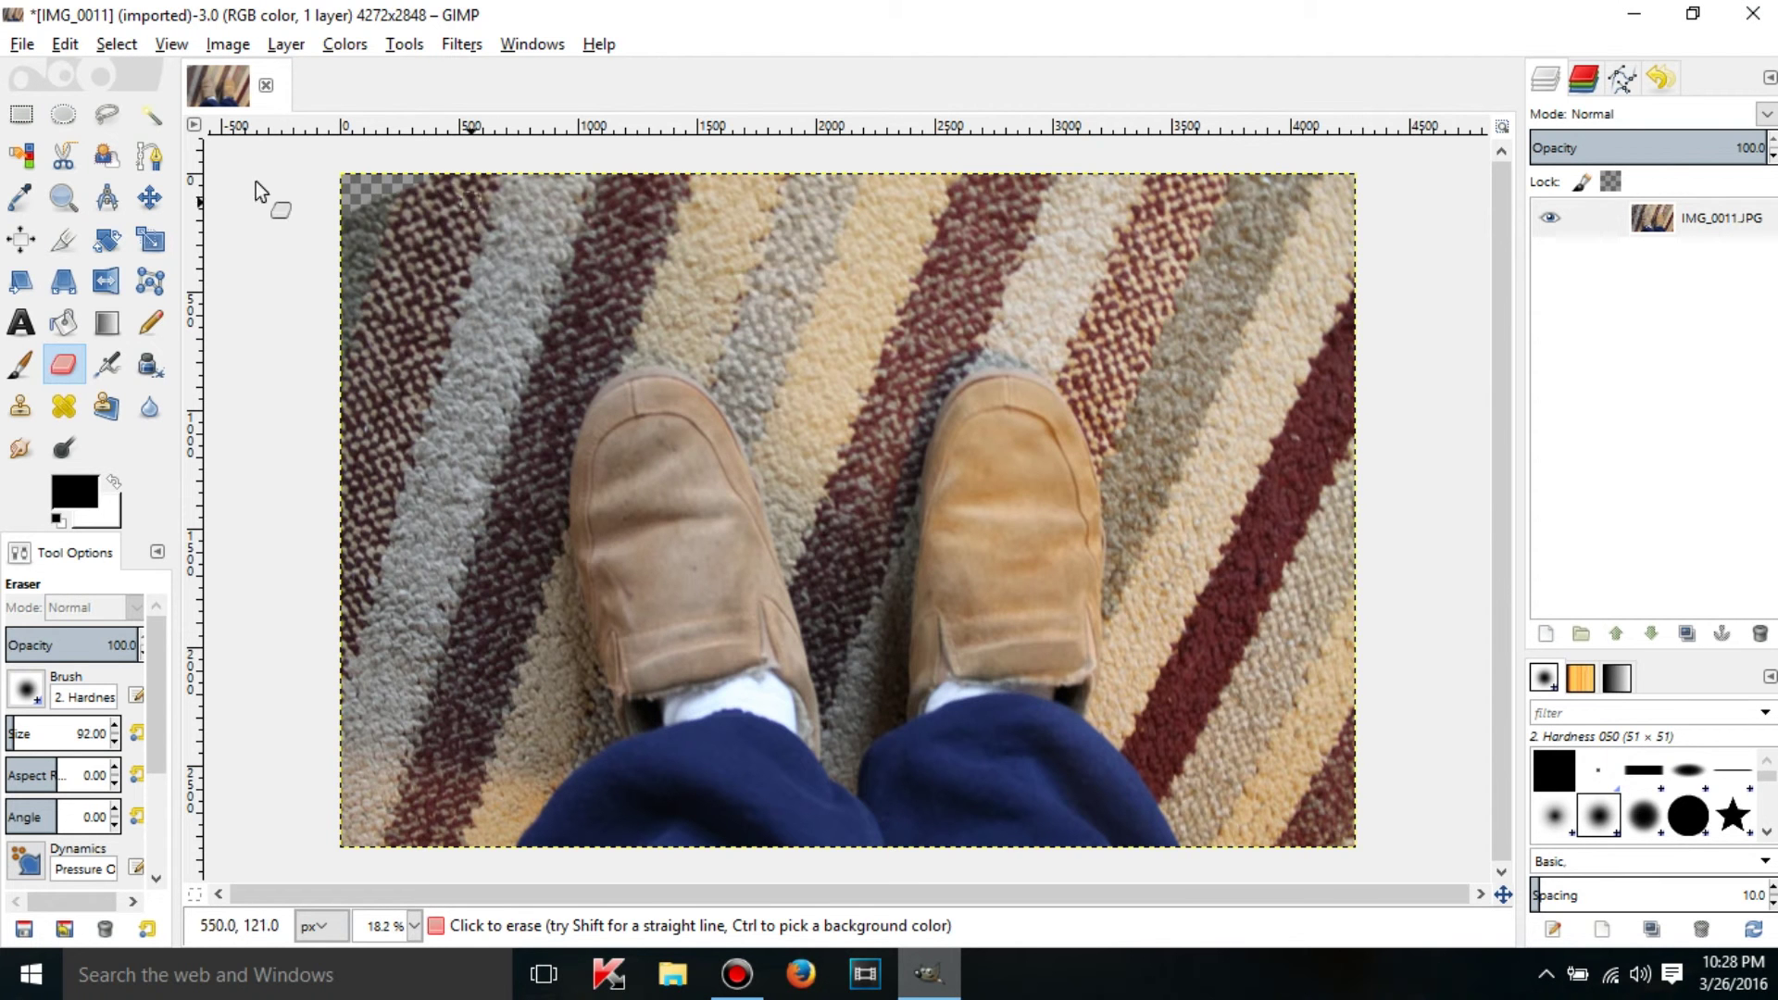
# Step: Undo the corner erase and the alpha channel using Ctrl+Z and the Undo History
pyautogui.hotkey('ctrl', 'z')
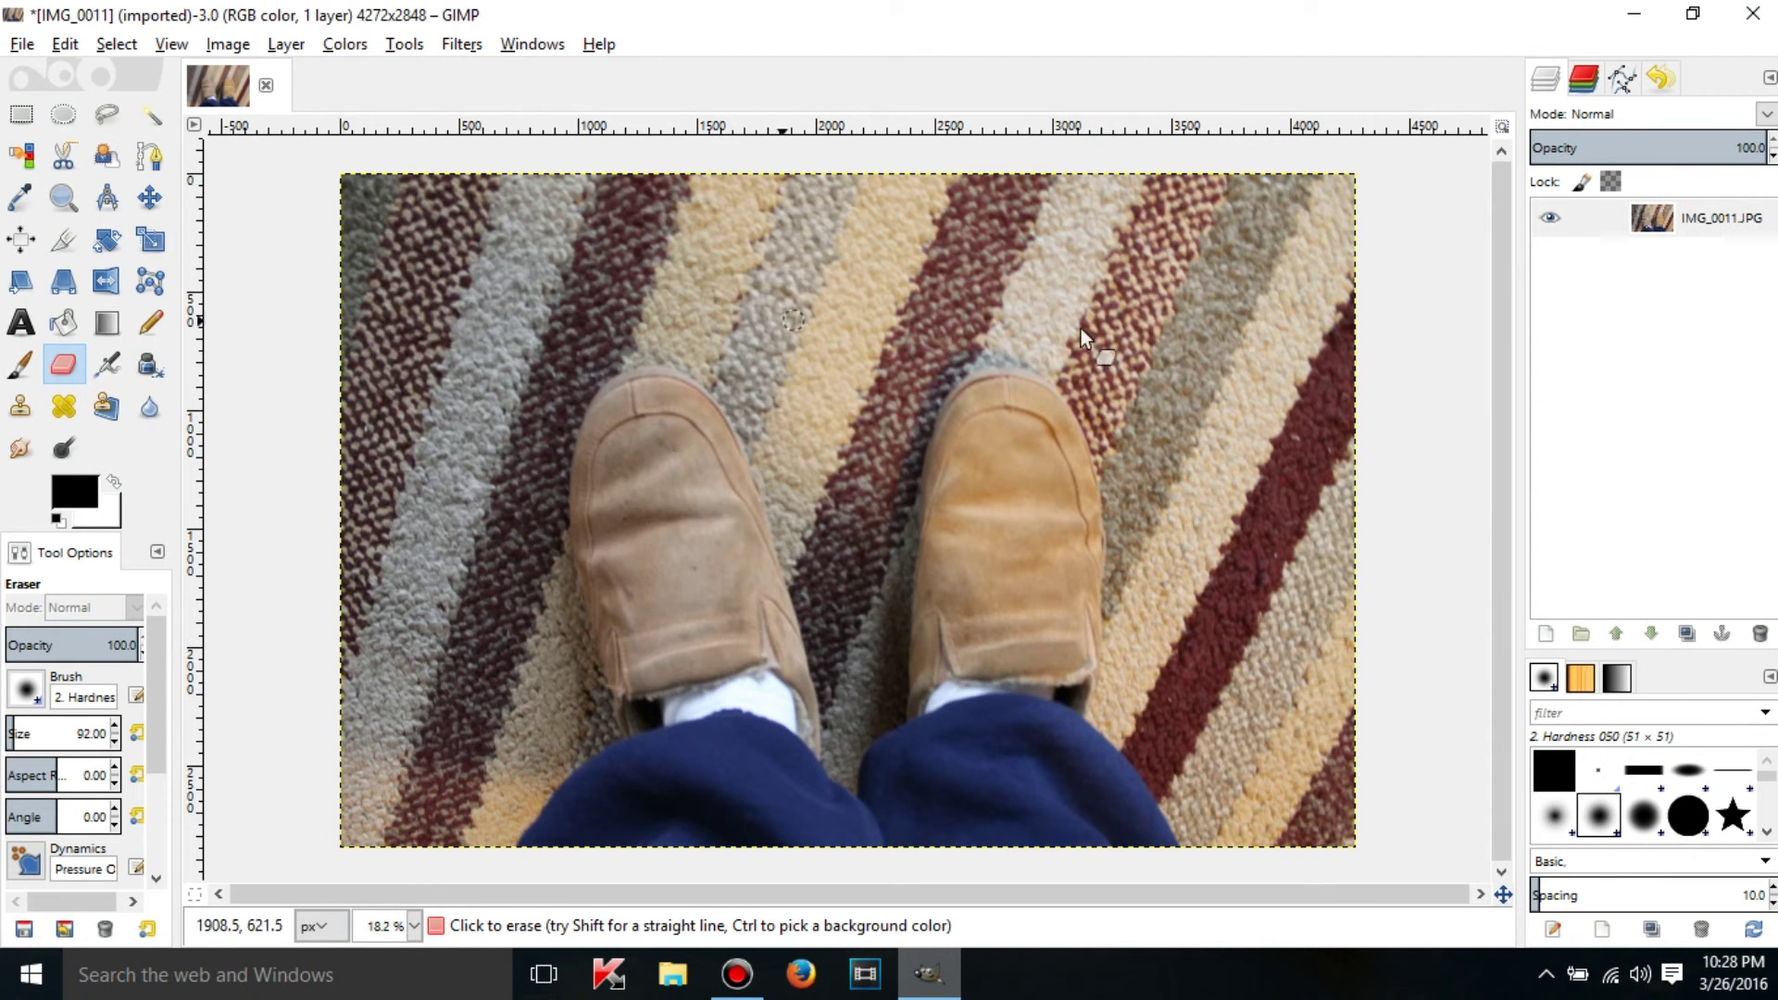
pyautogui.click(1660, 80)
pyautogui.click(1571, 632)
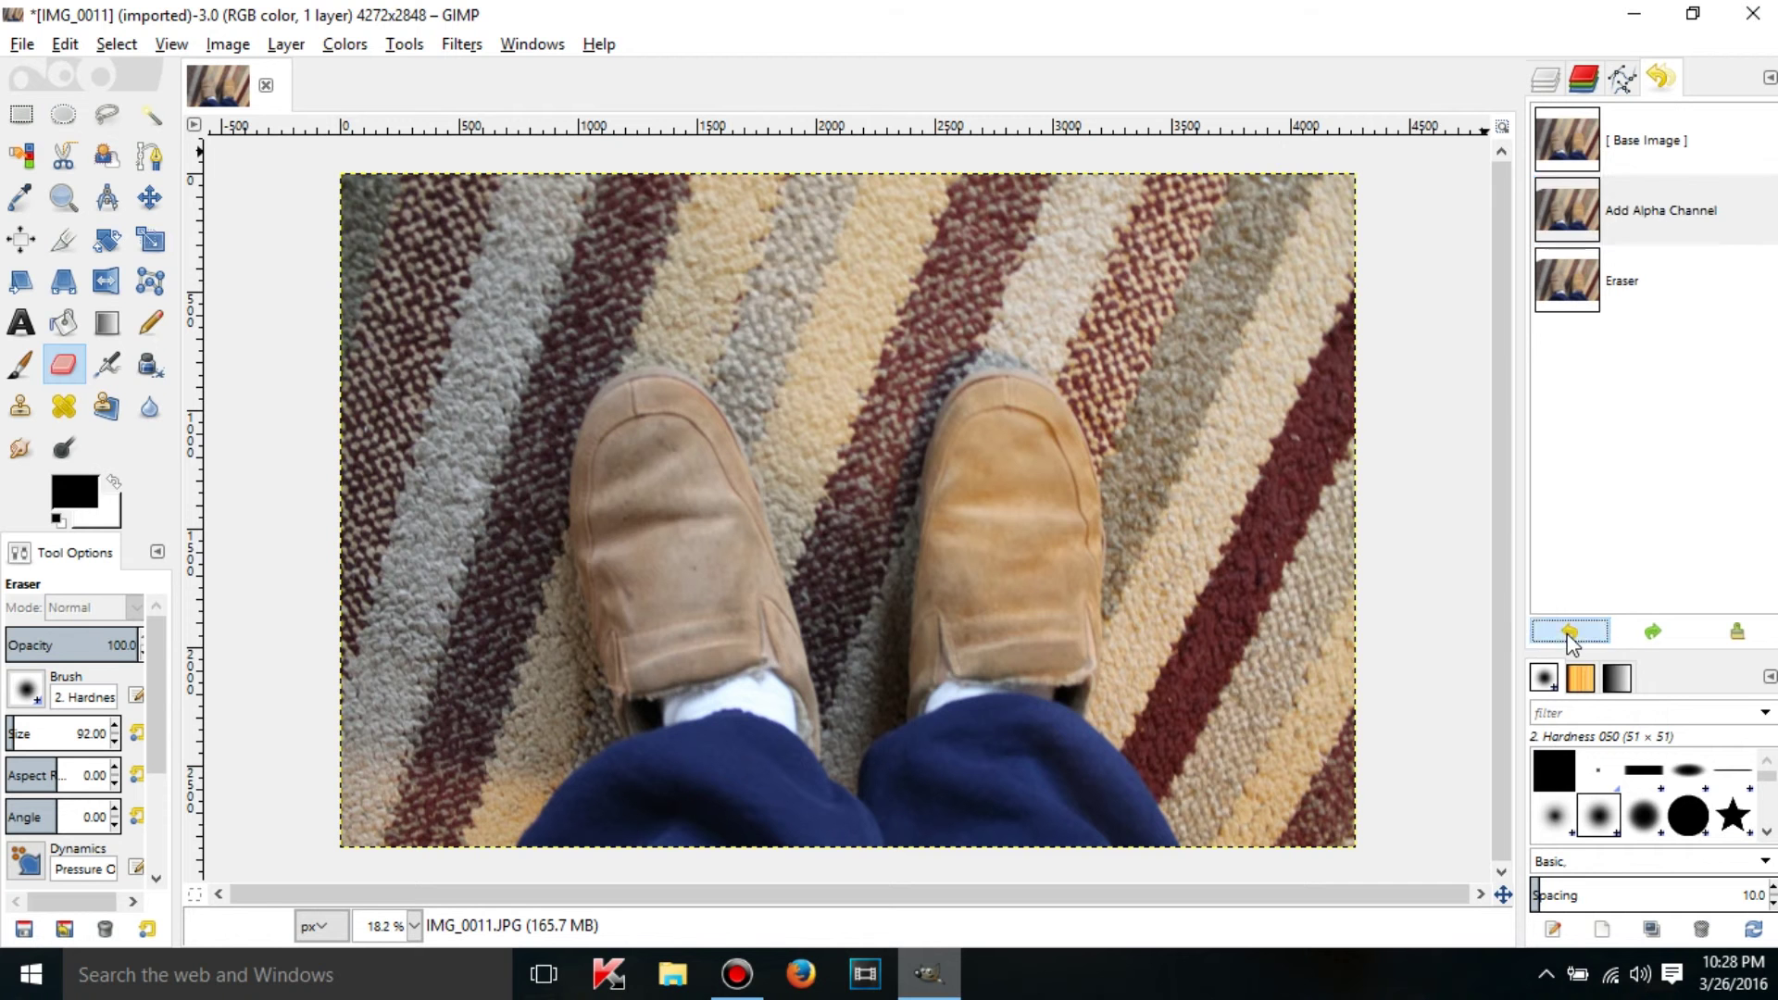
pyautogui.click(1545, 80)
# Step: Re-add an alpha channel and erase a hole in the carpet between the two shoes
pyautogui.rightClick(1719, 220)
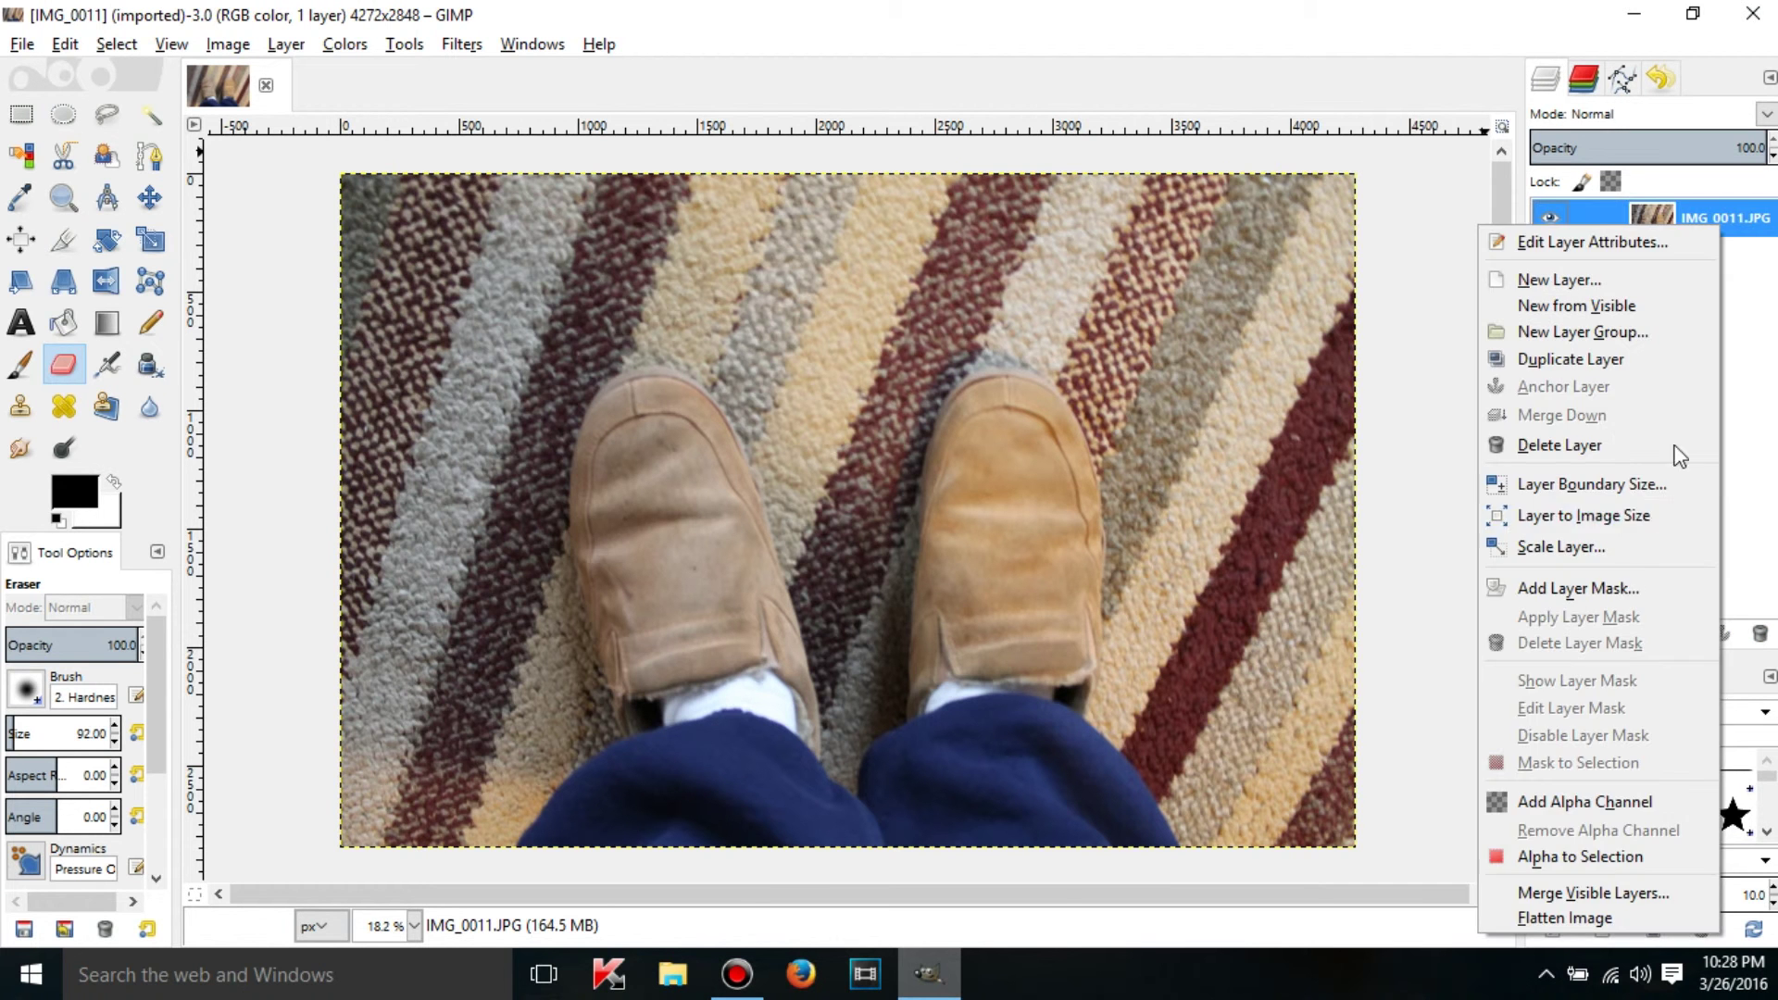
pyautogui.click(1185, 615)
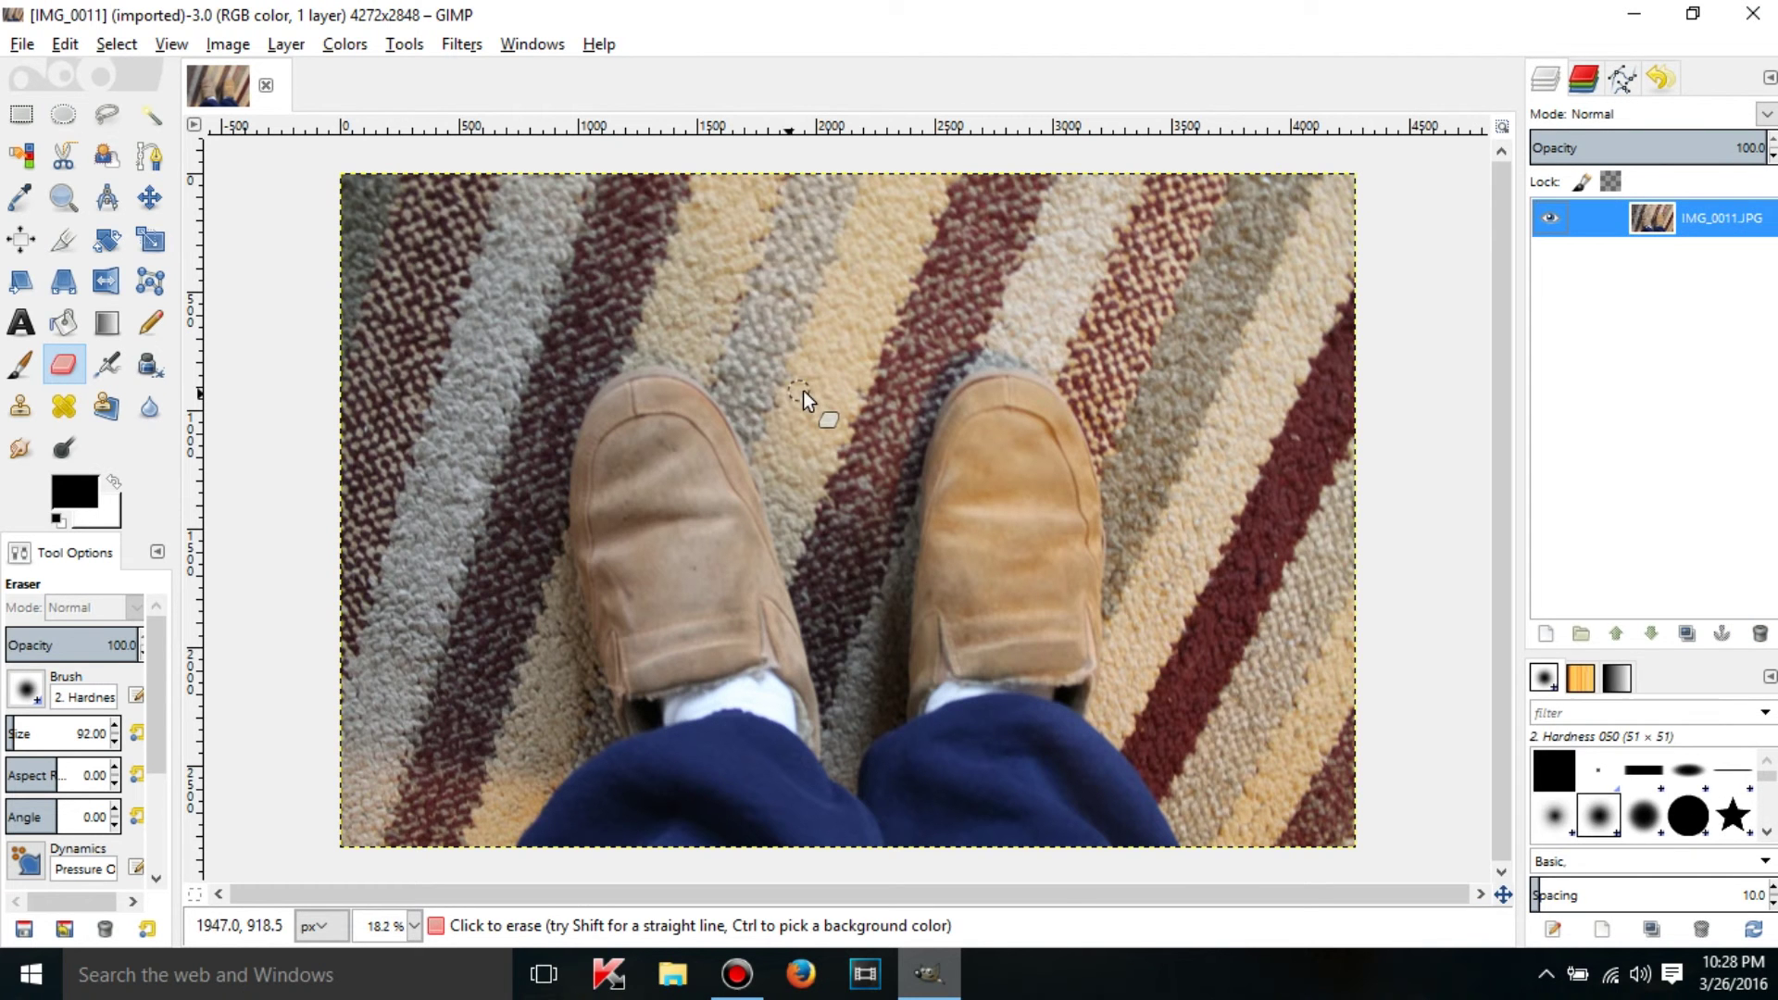
pyautogui.moveTo(760, 395)
pyautogui.mouseDown()
pyautogui.moveTo(857, 446)
pyautogui.moveTo(780, 393)
pyautogui.moveTo(790, 445)
pyautogui.moveTo(774, 387)
pyautogui.moveTo(892, 373)
pyautogui.moveTo(771, 423)
pyautogui.moveTo(812, 395)
pyautogui.moveTo(788, 470)
pyautogui.moveTo(756, 443)
pyautogui.moveTo(805, 463)
pyautogui.moveTo(781, 465)
pyautogui.moveTo(793, 478)
pyautogui.moveTo(828, 468)
pyautogui.moveTo(819, 423)
pyautogui.moveTo(845, 450)
pyautogui.moveTo(830, 460)
pyautogui.moveTo(804, 425)
pyautogui.moveTo(823, 453)
pyautogui.moveTo(816, 432)
pyautogui.moveTo(806, 447)
pyautogui.moveTo(913, 383)
pyautogui.moveTo(930, 430)
pyautogui.moveTo(869, 519)
pyautogui.moveTo(764, 539)
pyautogui.moveTo(738, 389)
pyautogui.moveTo(802, 324)
pyautogui.mouseUp()
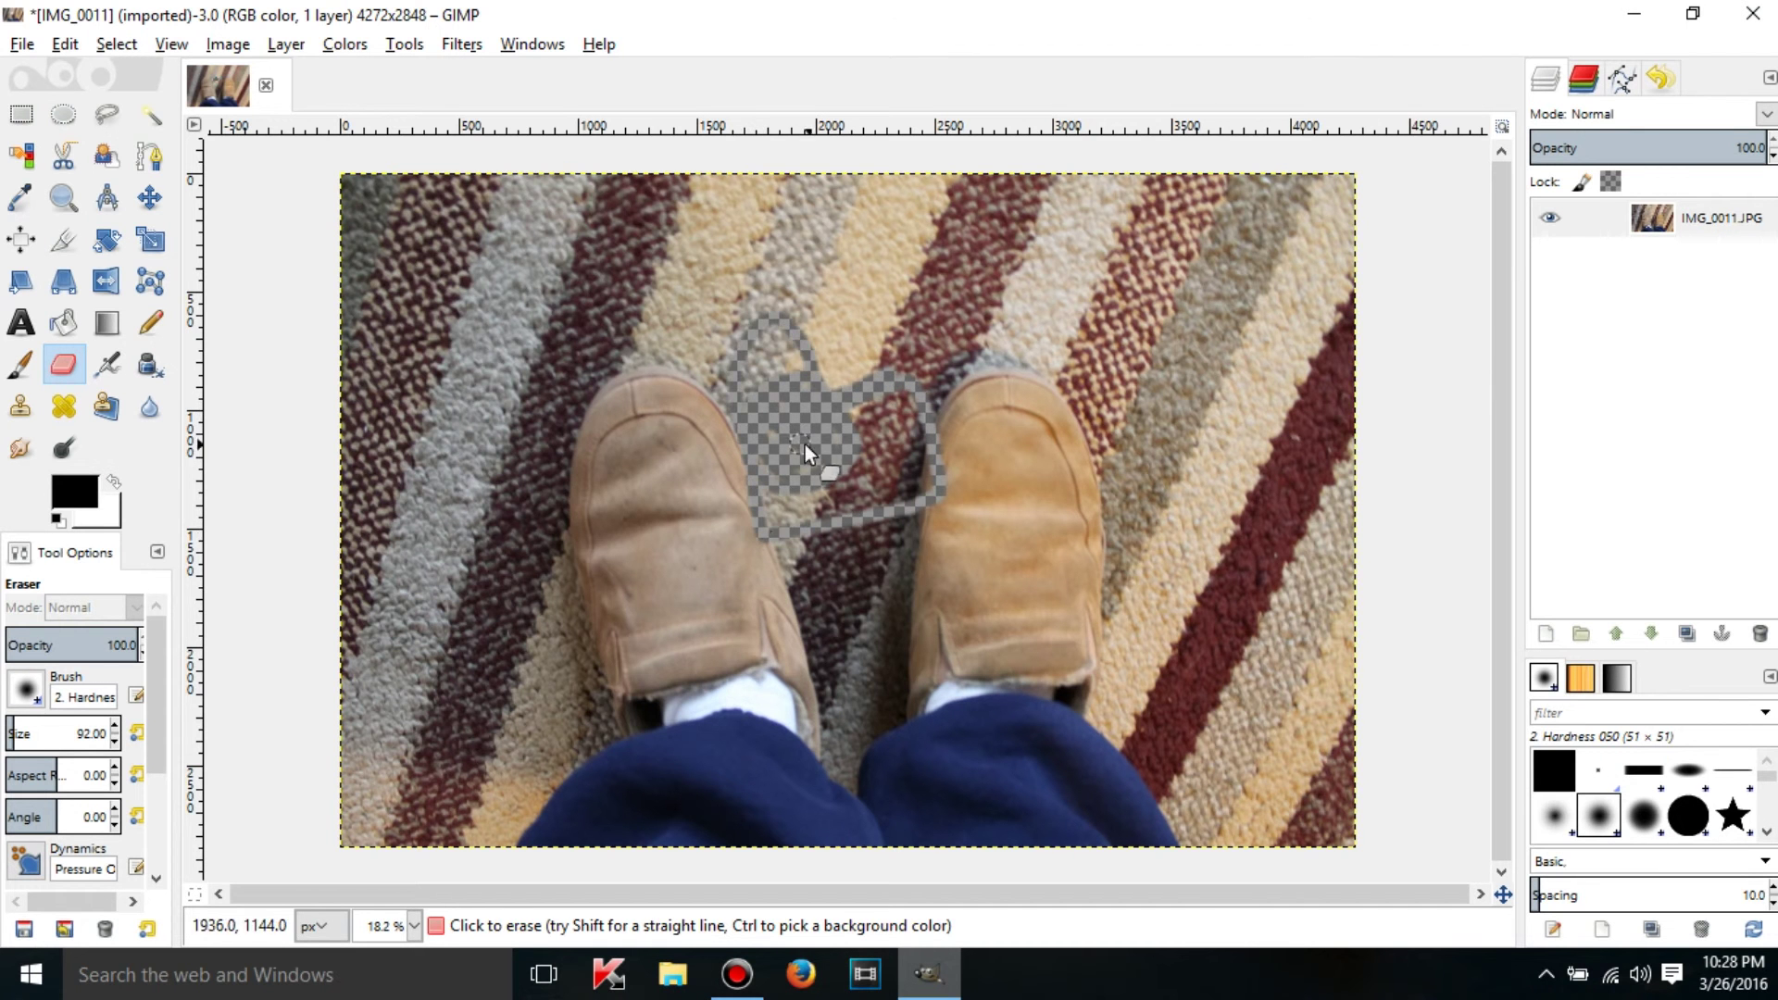
pyautogui.click(453, 45)
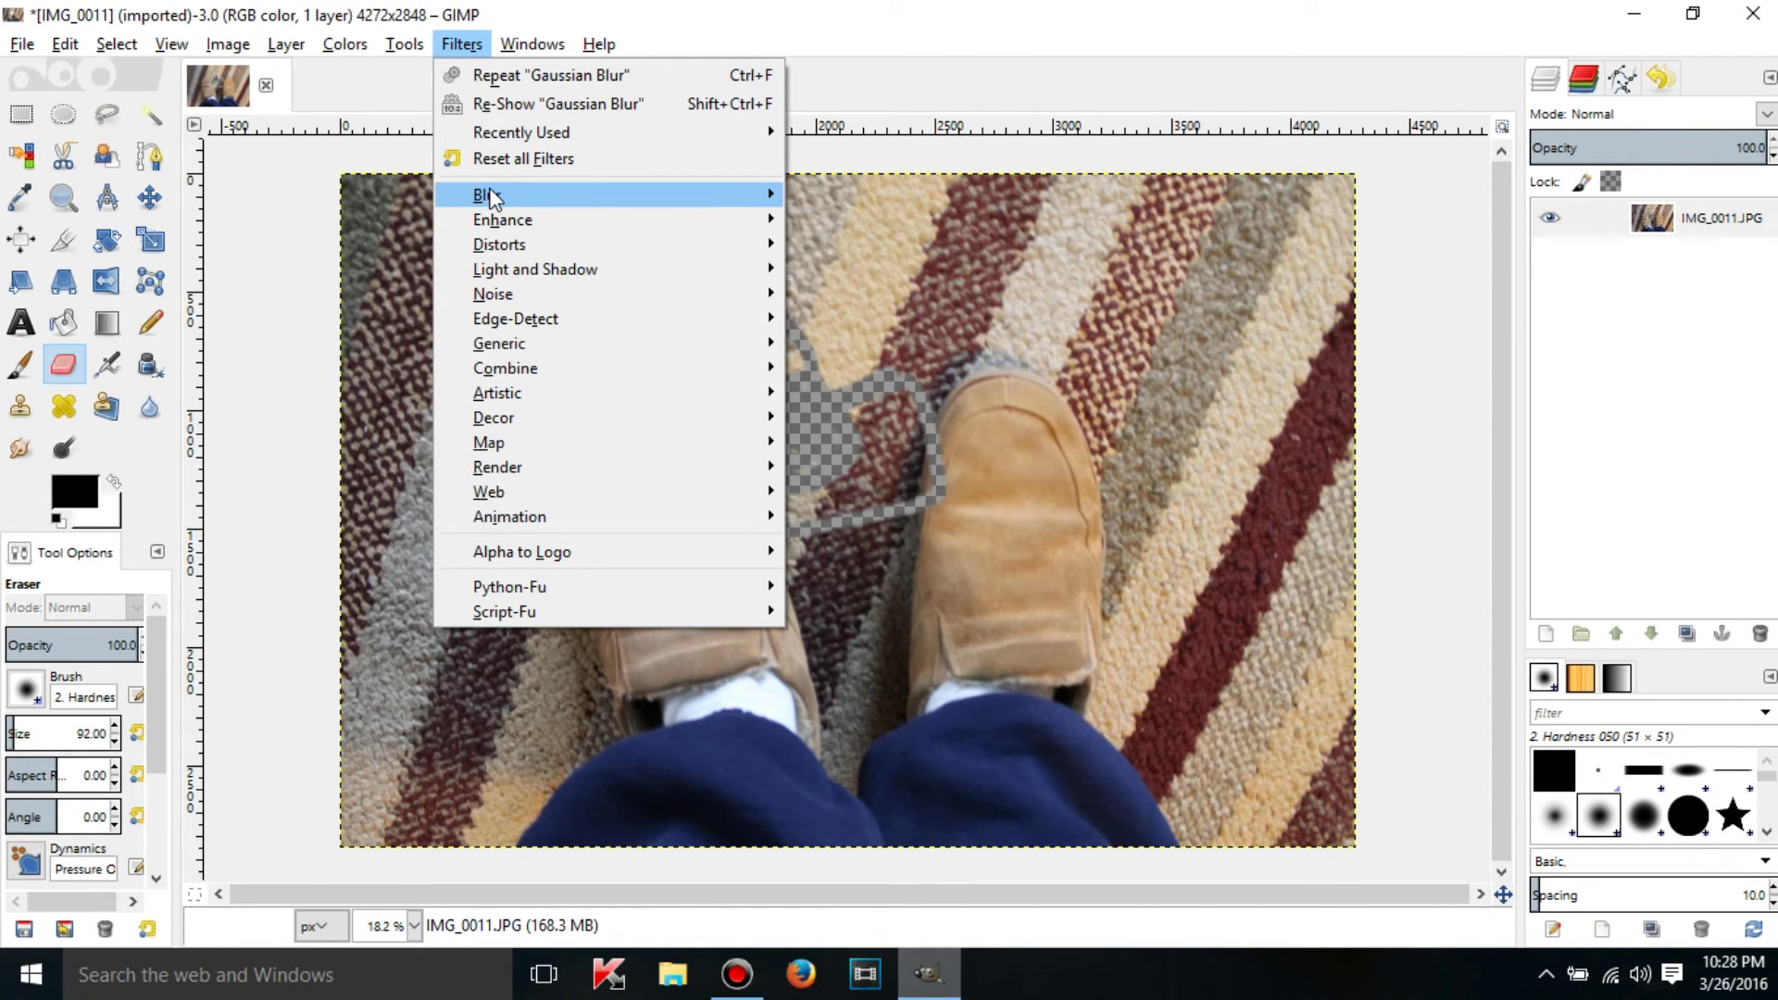
# Step: Launch Filters > Alpha to Logo > 3D Outline on the photo with the erased hole
pyautogui.moveTo(491, 197)
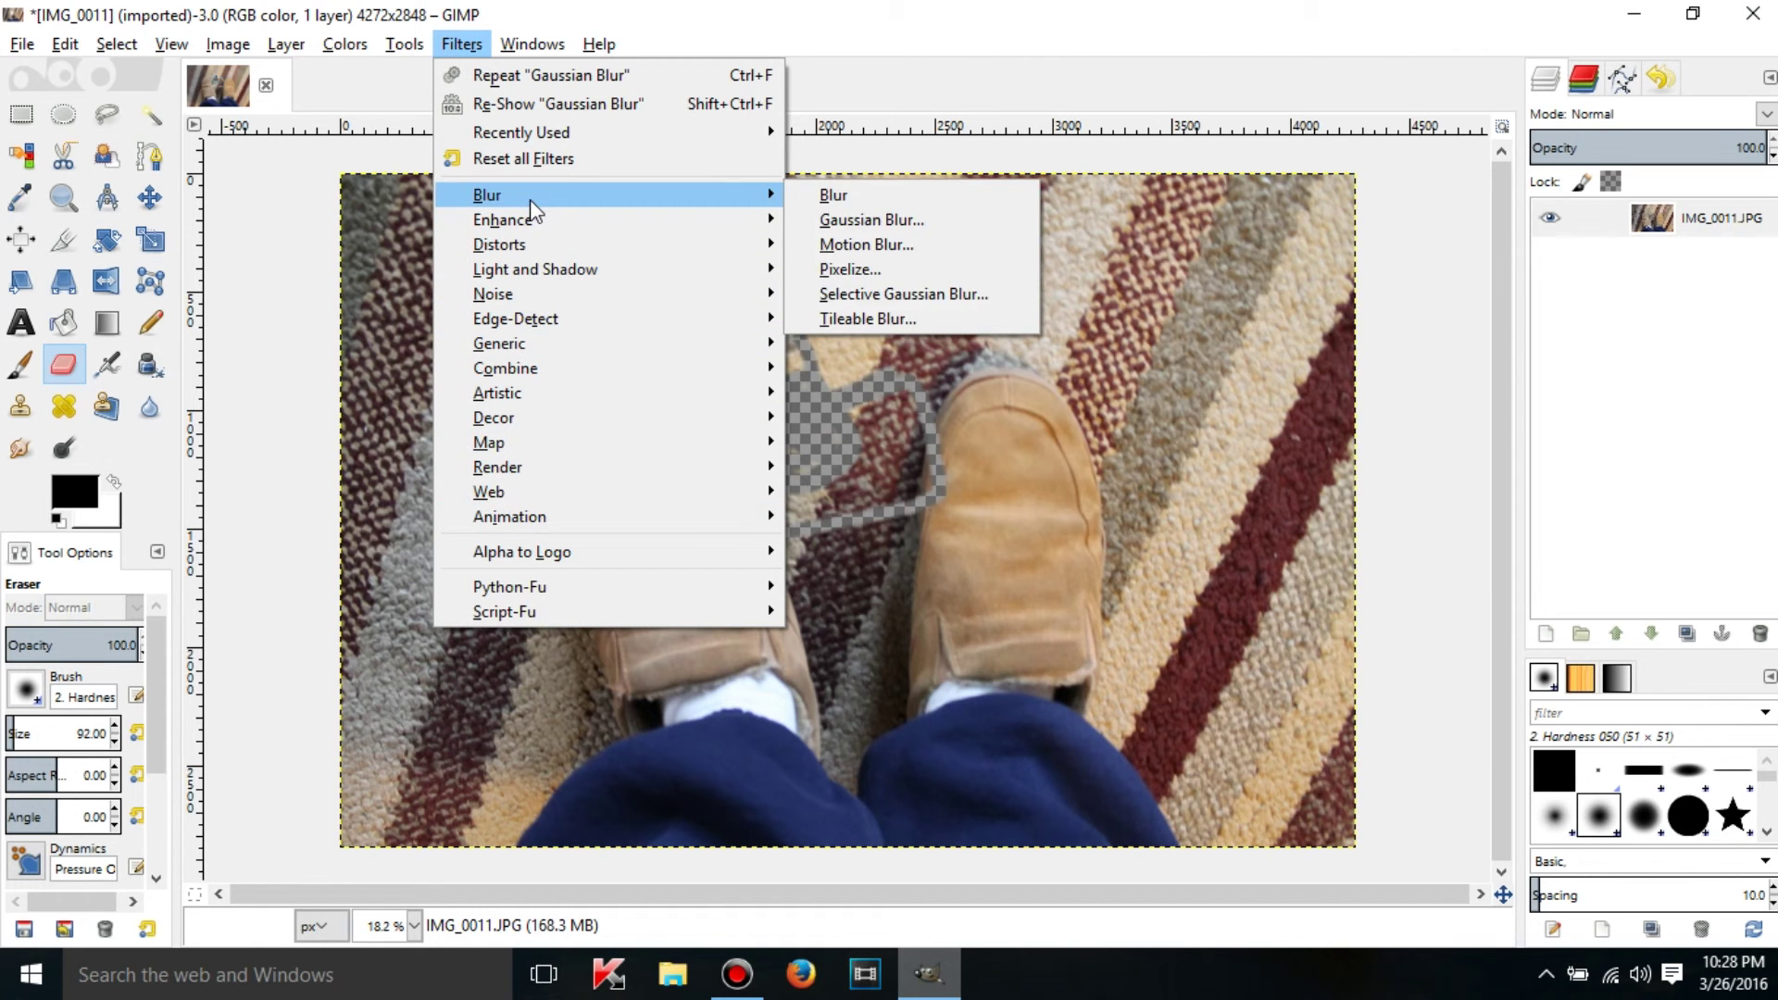
pyautogui.moveTo(708, 552)
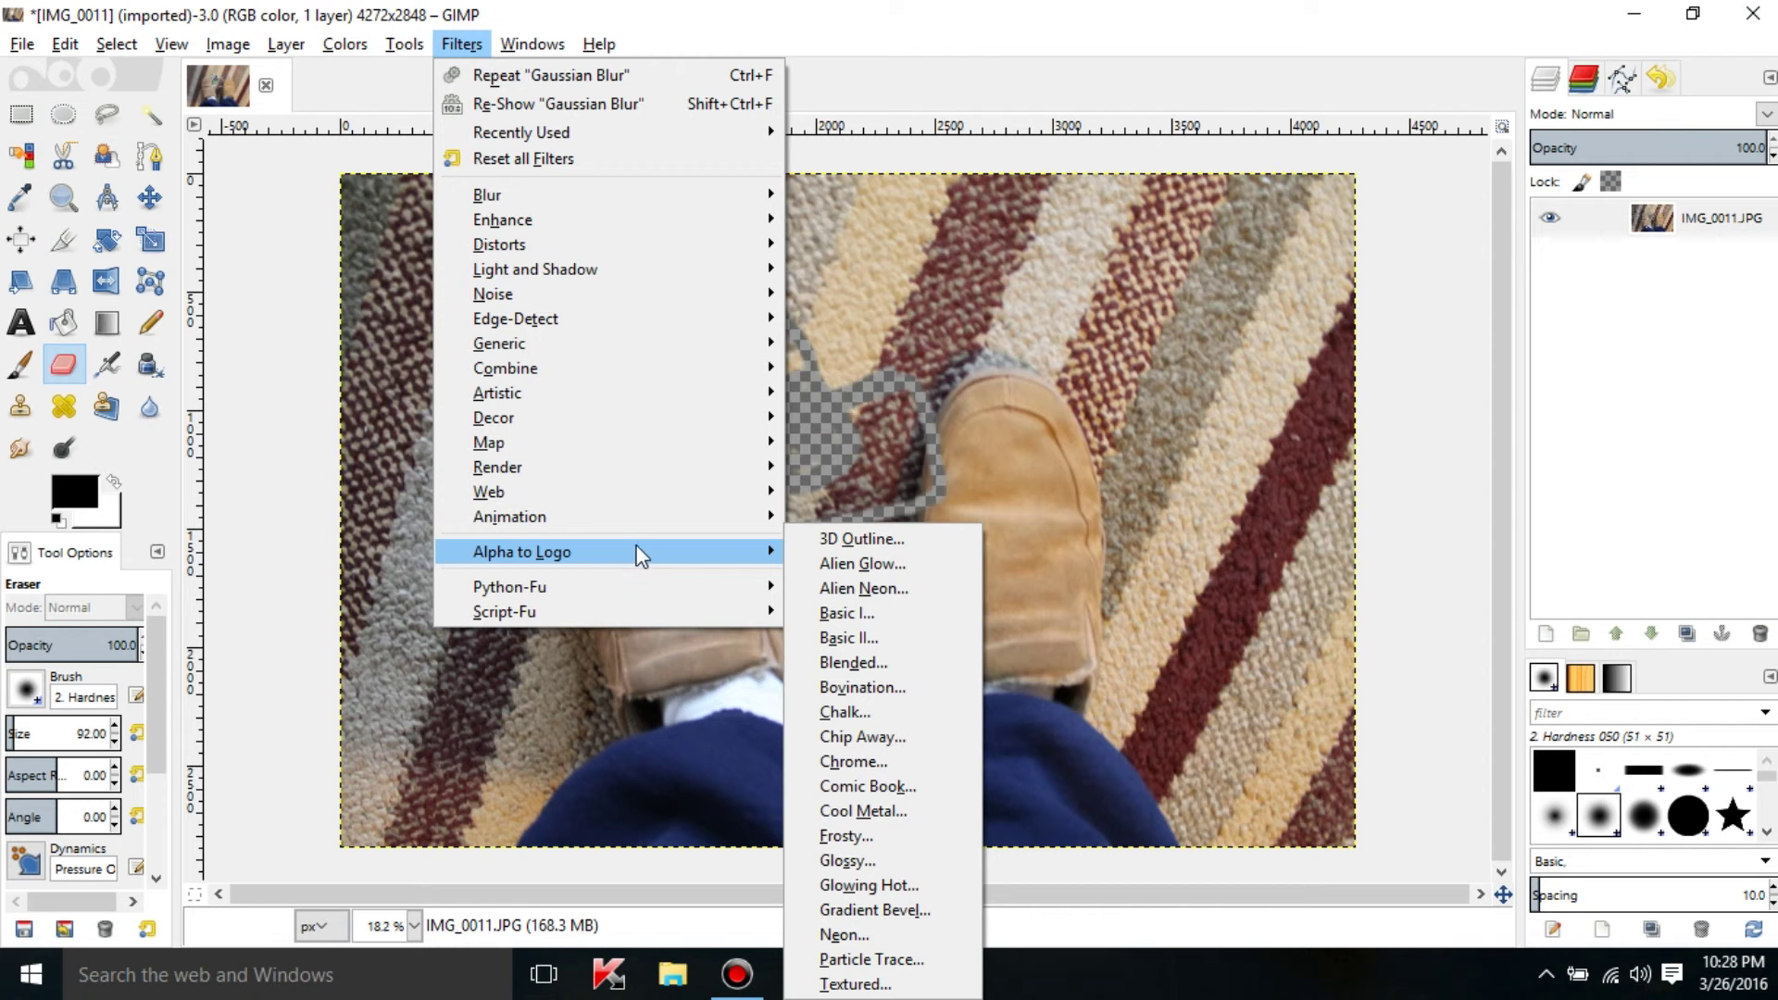
pyautogui.click(830, 539)
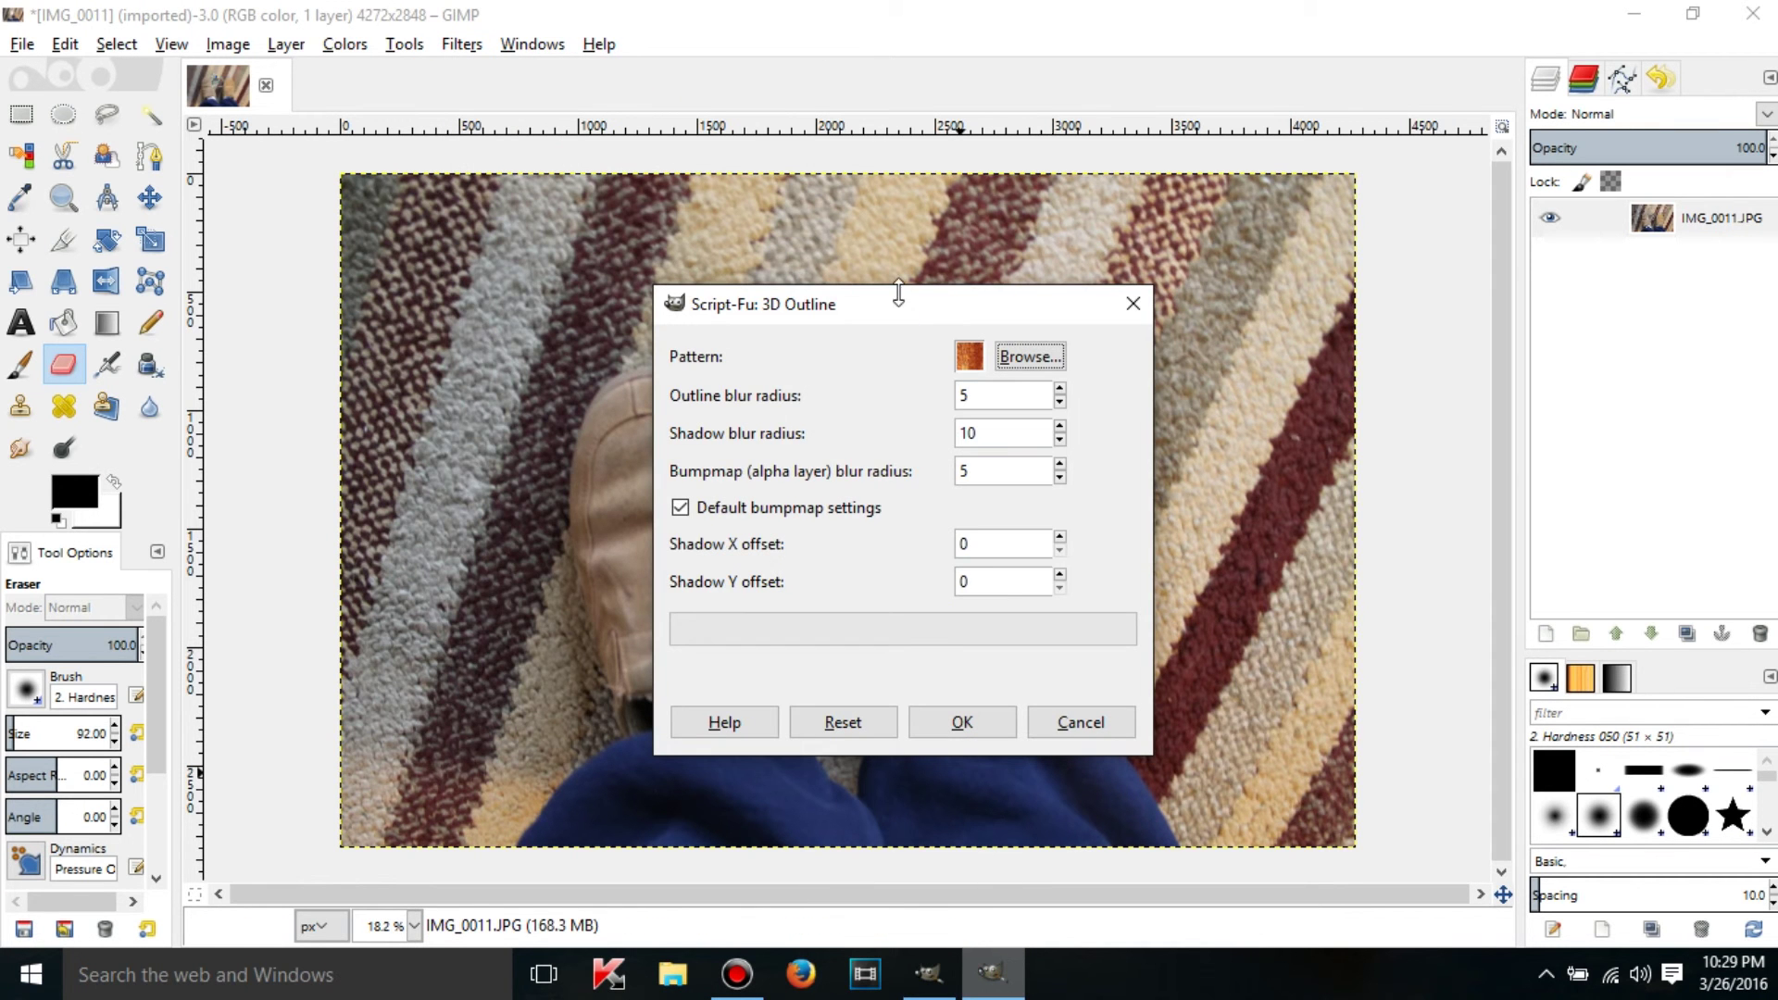
# Step: Run 3D Outline with default settings, moving its windows aside to watch the image
pyautogui.moveTo(889, 305); pyautogui.dragTo(891, 239)
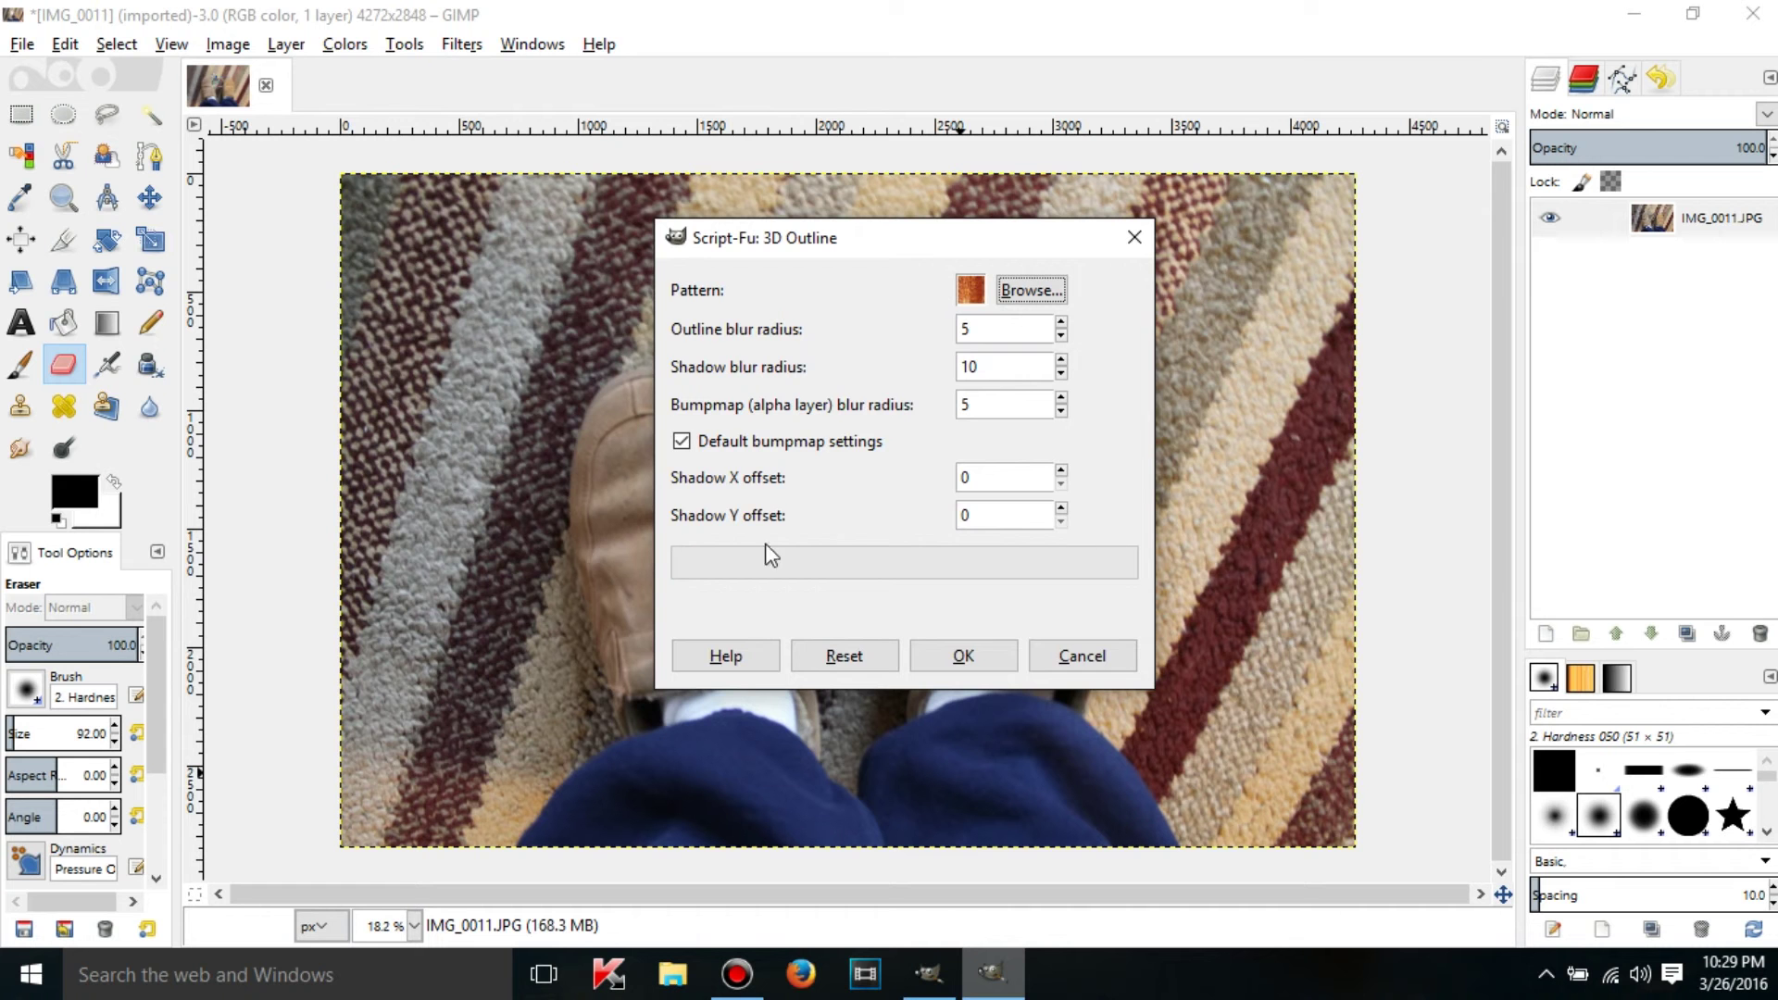
pyautogui.click(980, 661)
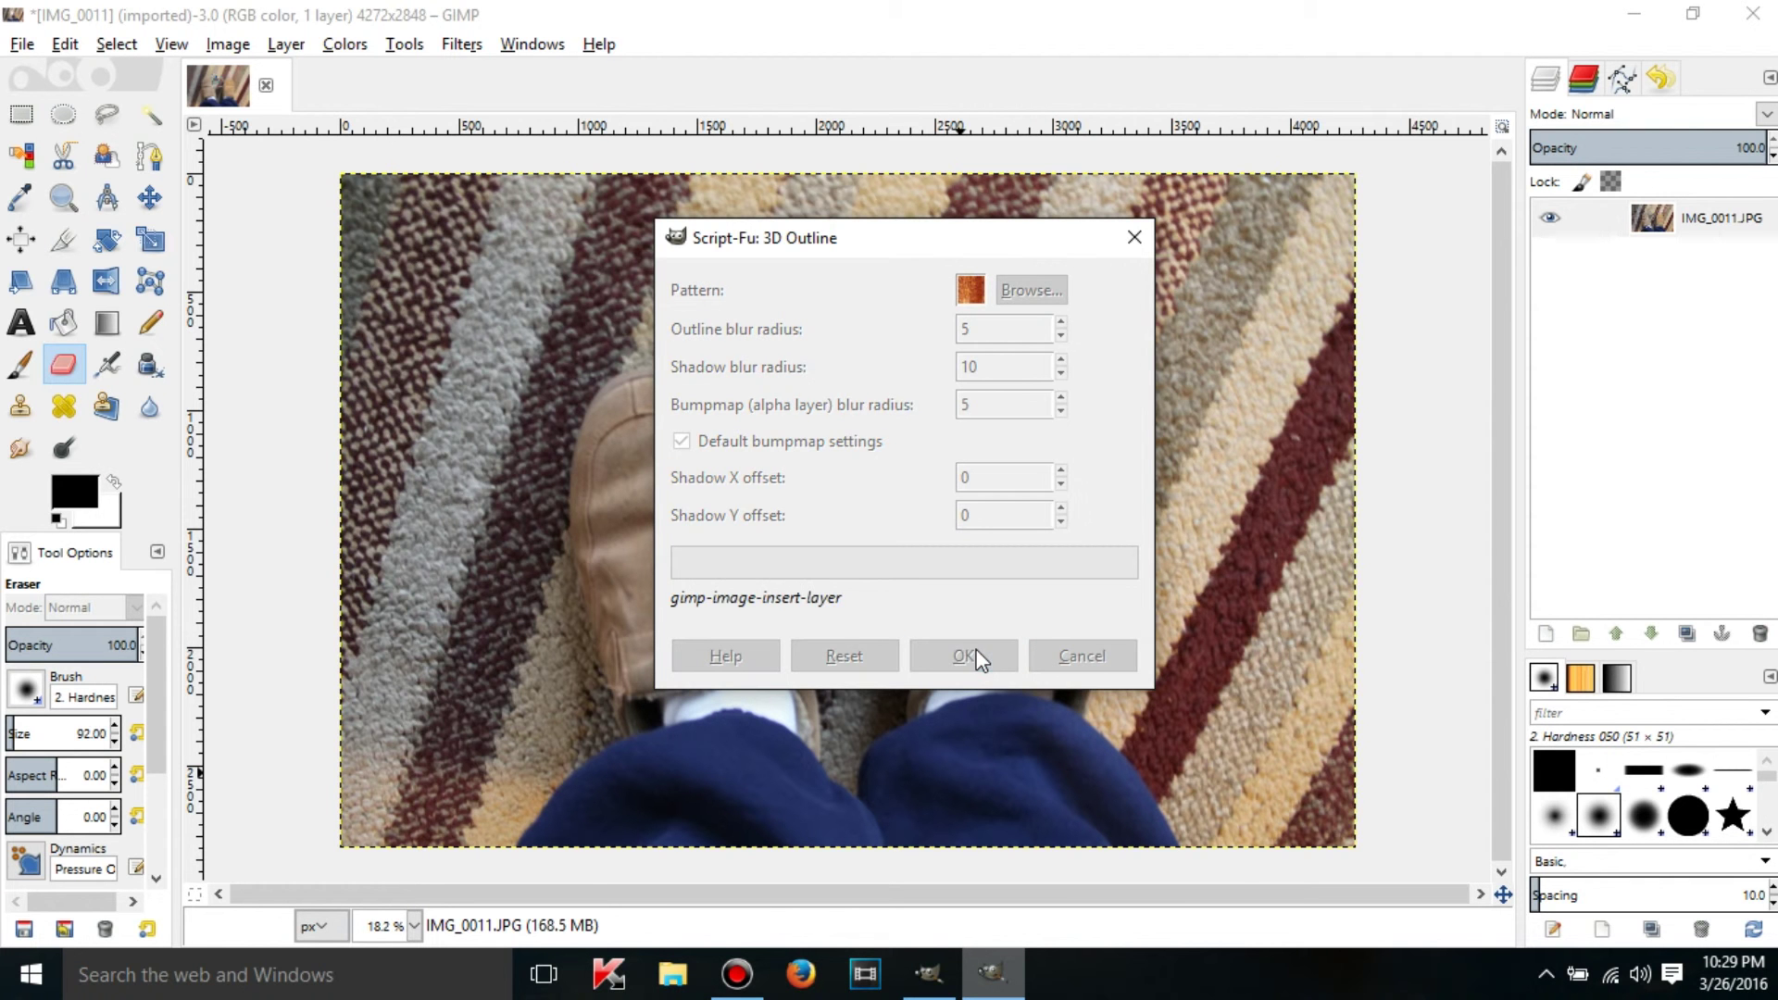
pyautogui.moveTo(784, 239); pyautogui.dragTo(1143, 237)
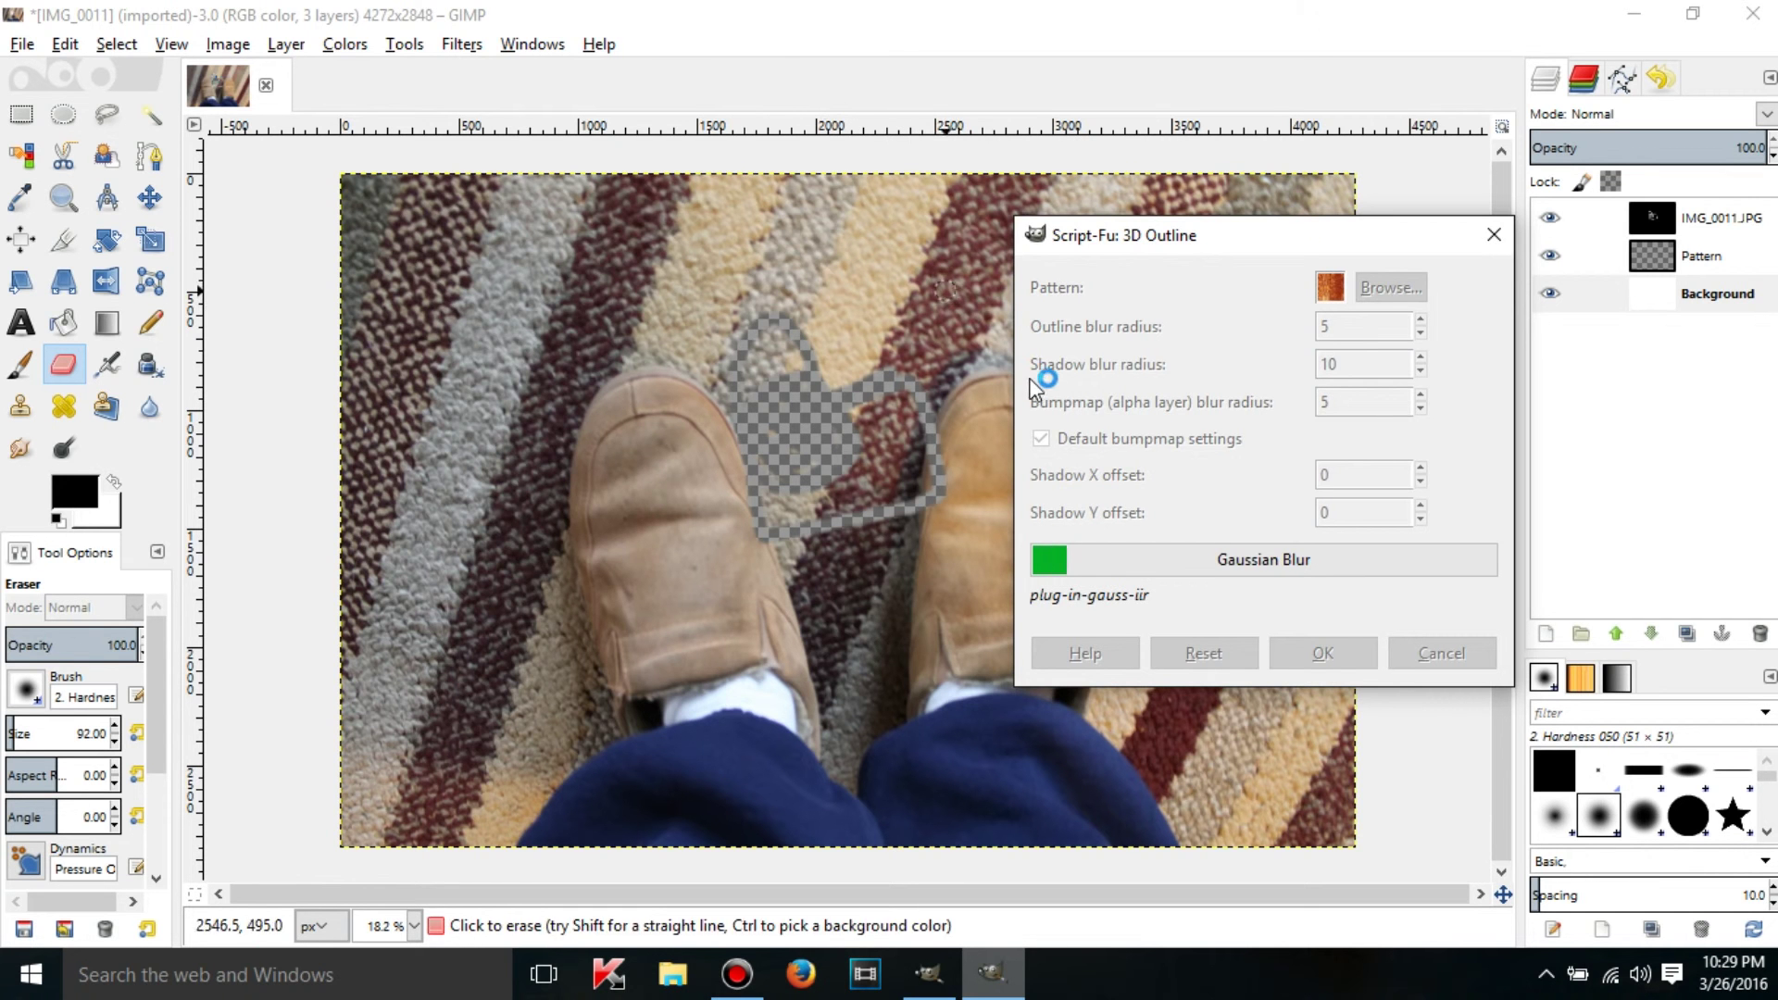
pyautogui.click(460, 46)
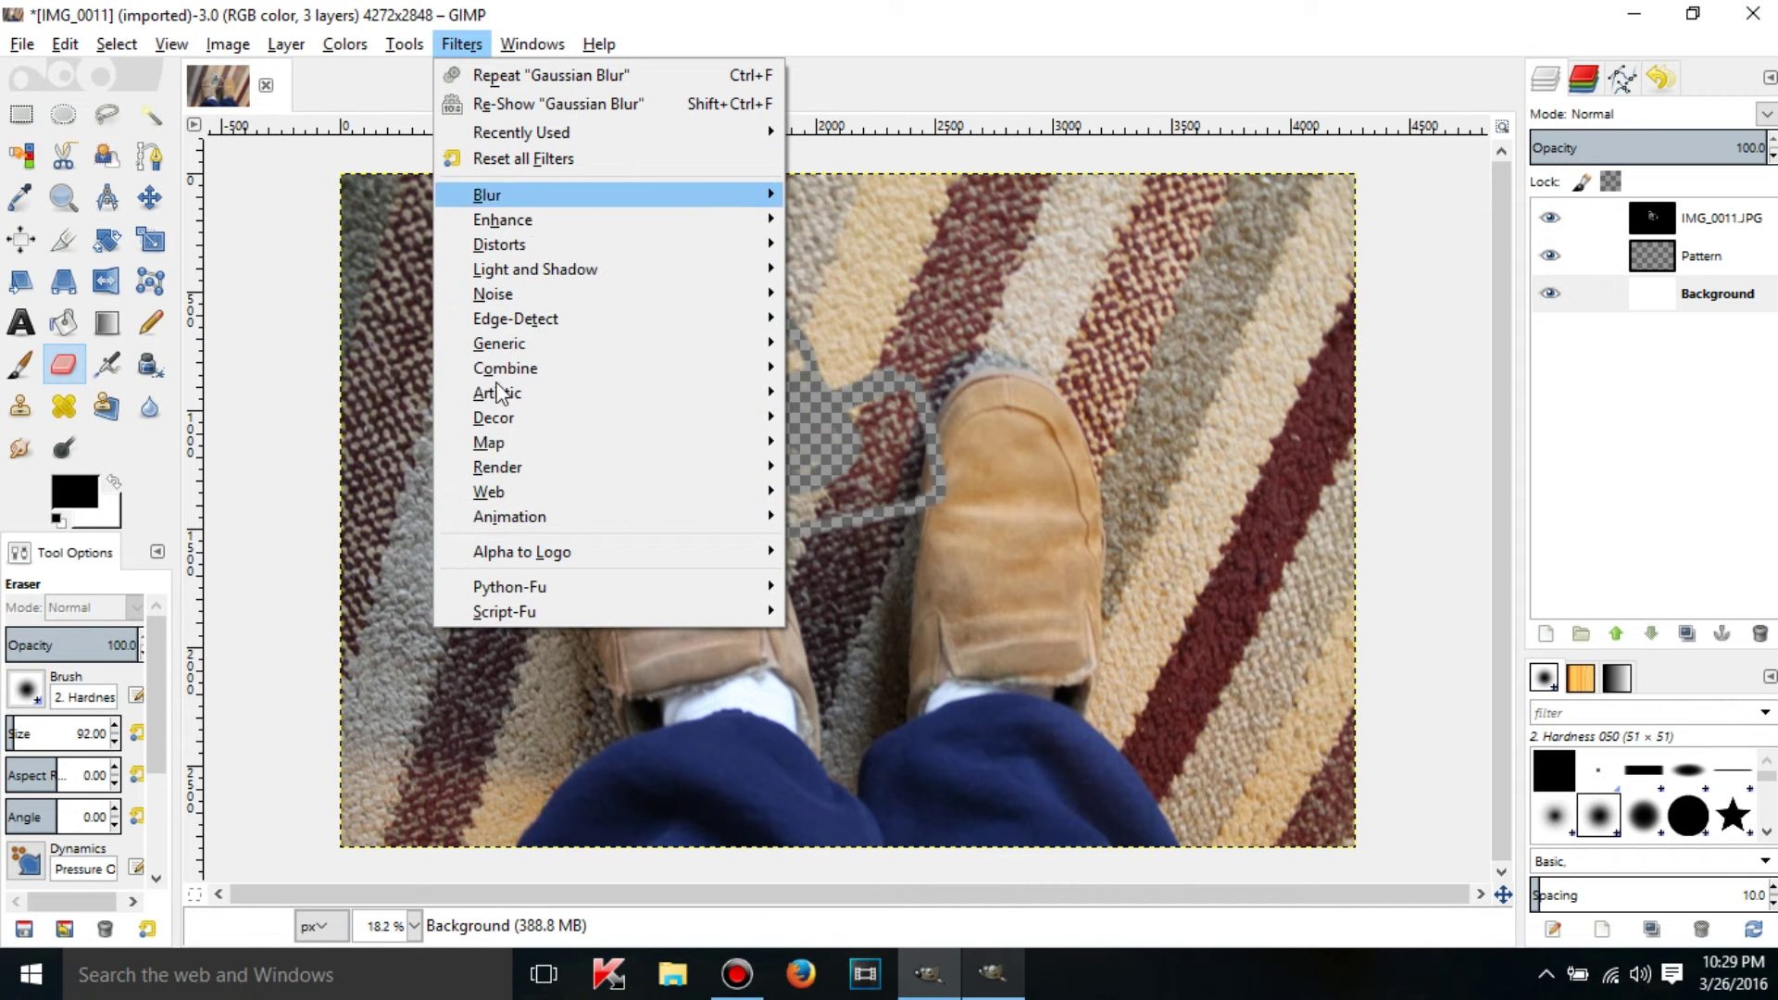
# Step: Browse the Filters menu and its Recently Used submenu while 3D Outline runs, then close it
pyautogui.moveTo(513, 586)
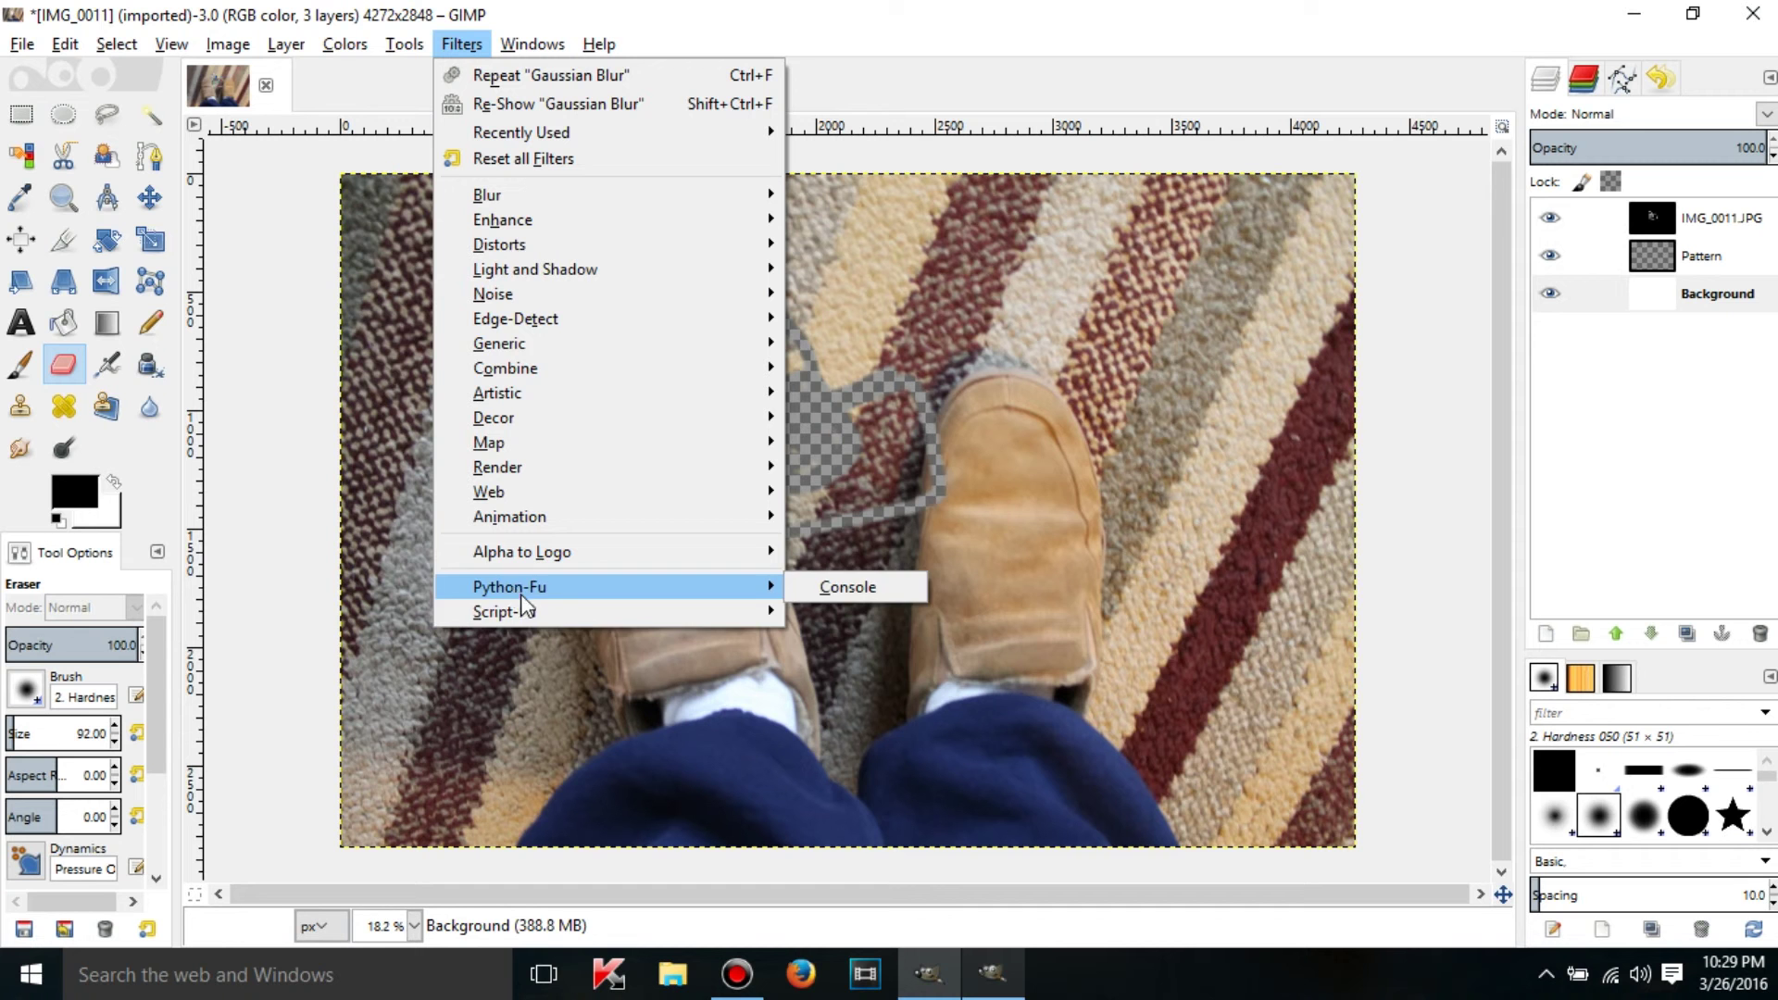
pyautogui.moveTo(541, 613)
pyautogui.moveTo(746, 603)
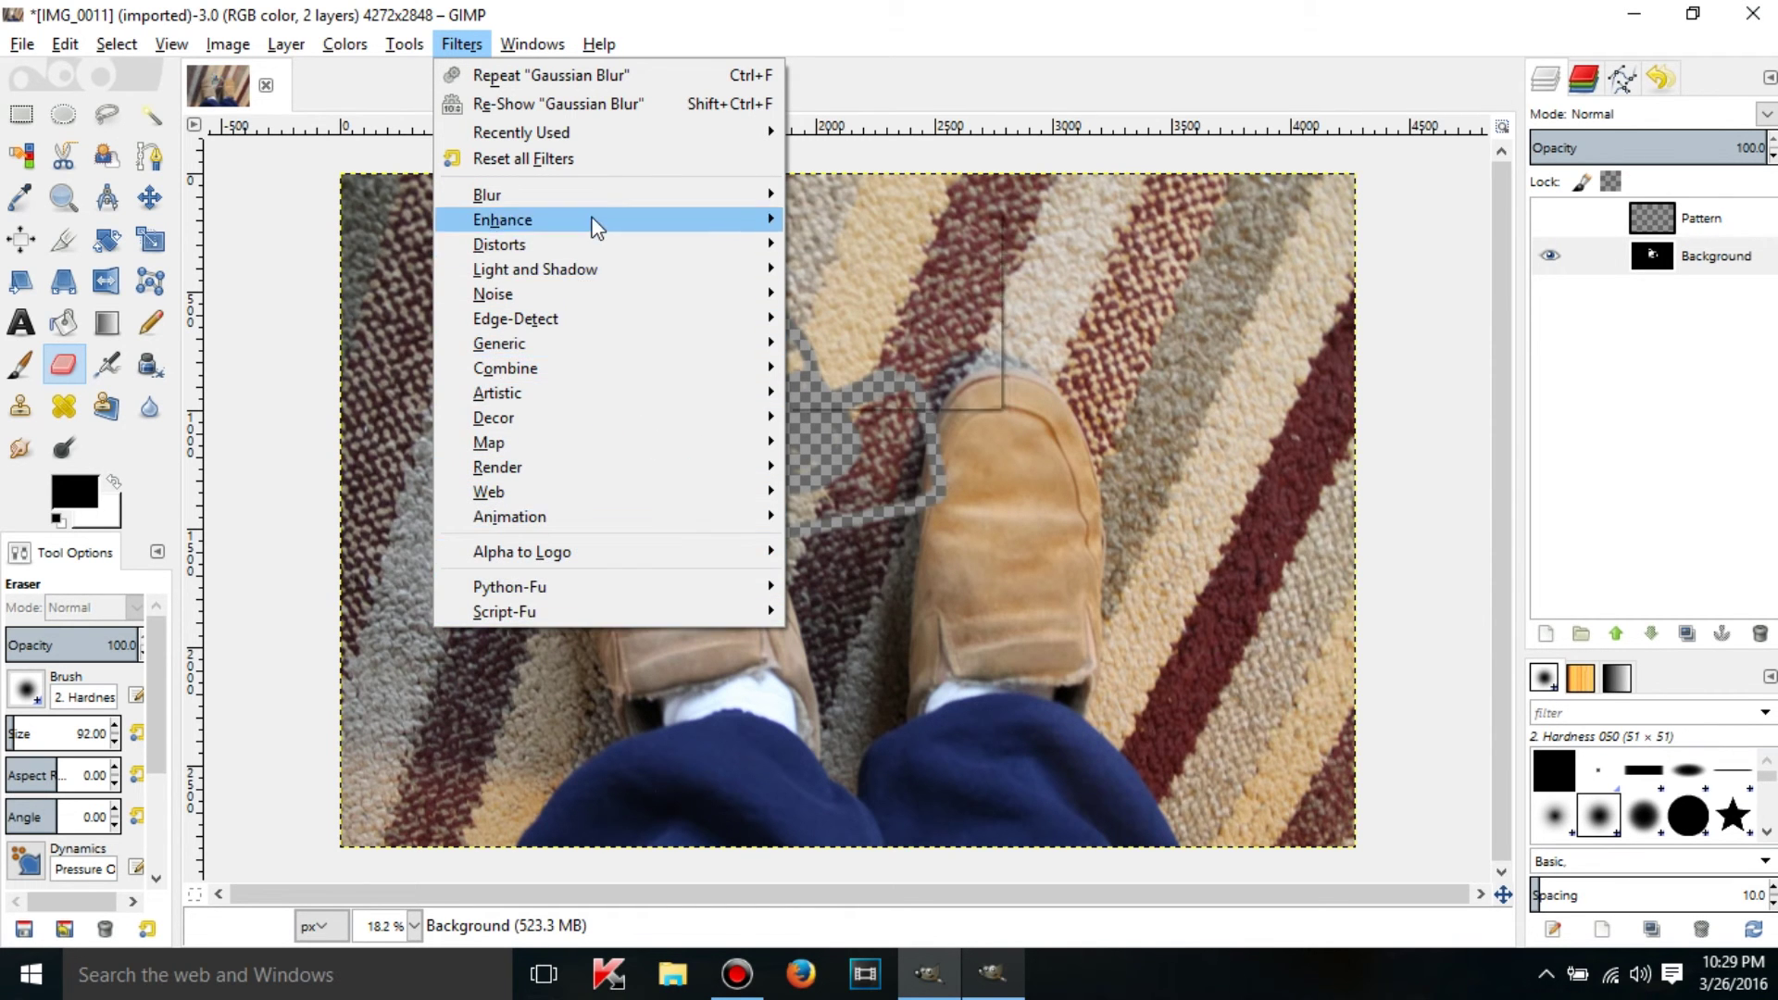
pyautogui.moveTo(581, 142)
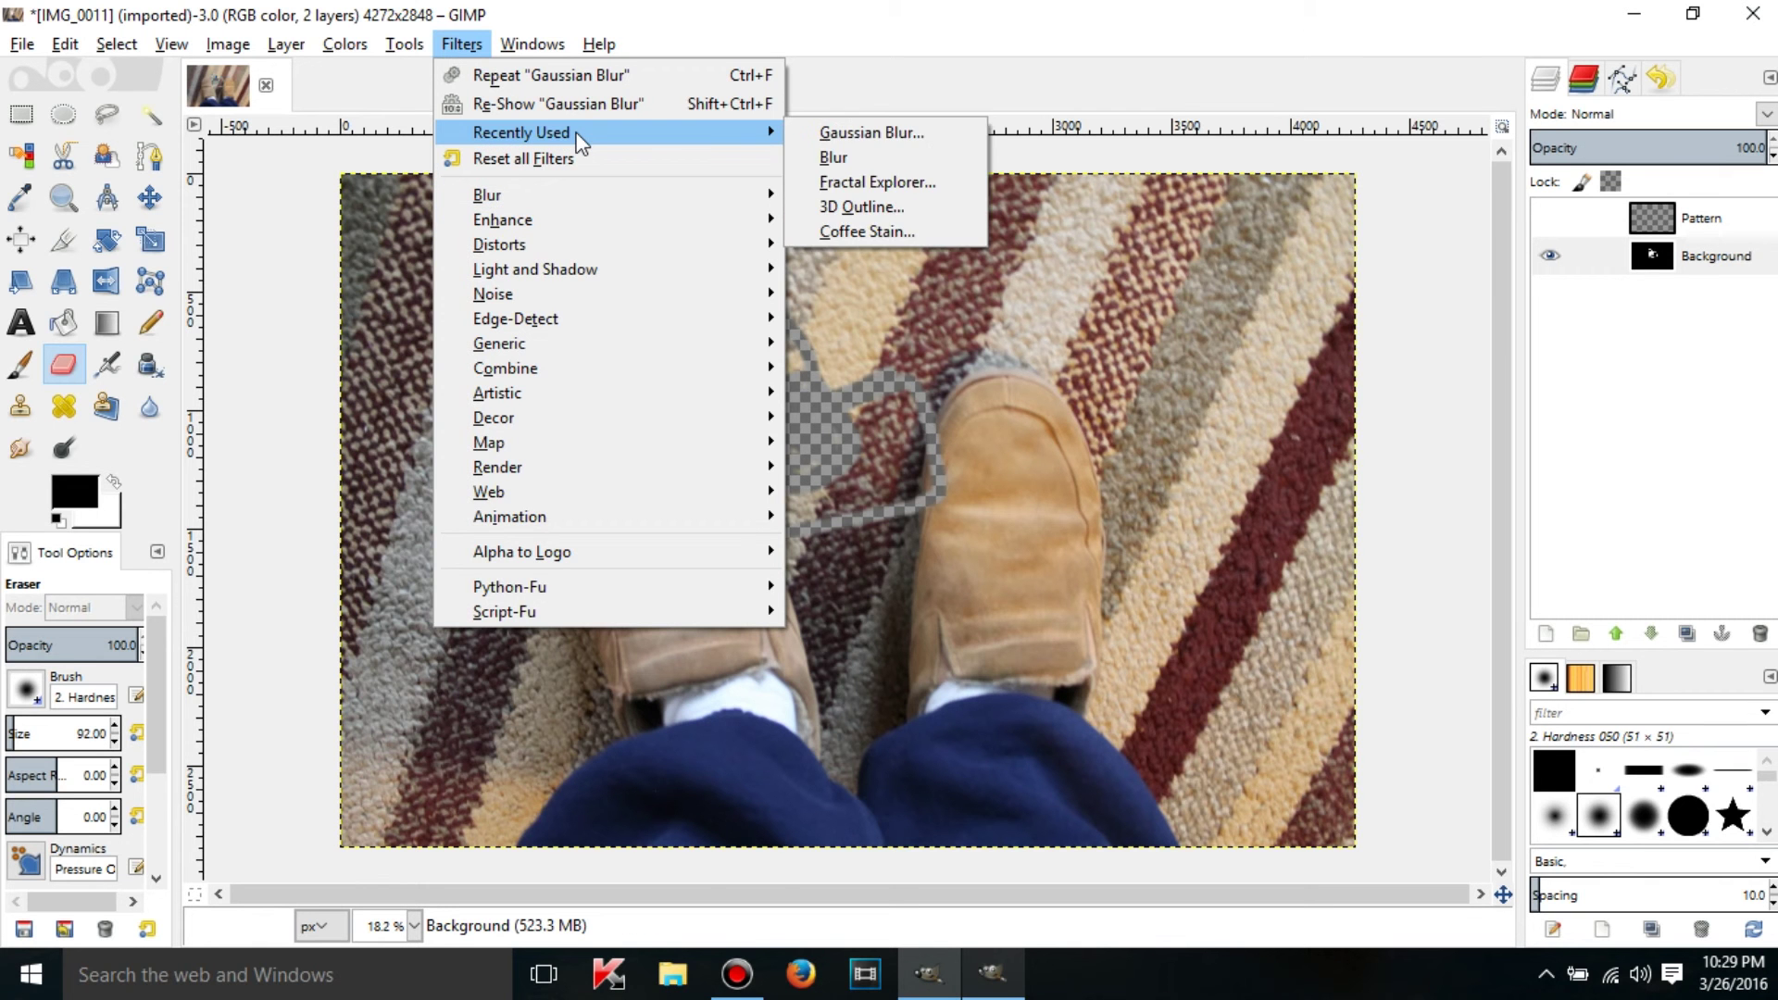
pyautogui.click(498, 14)
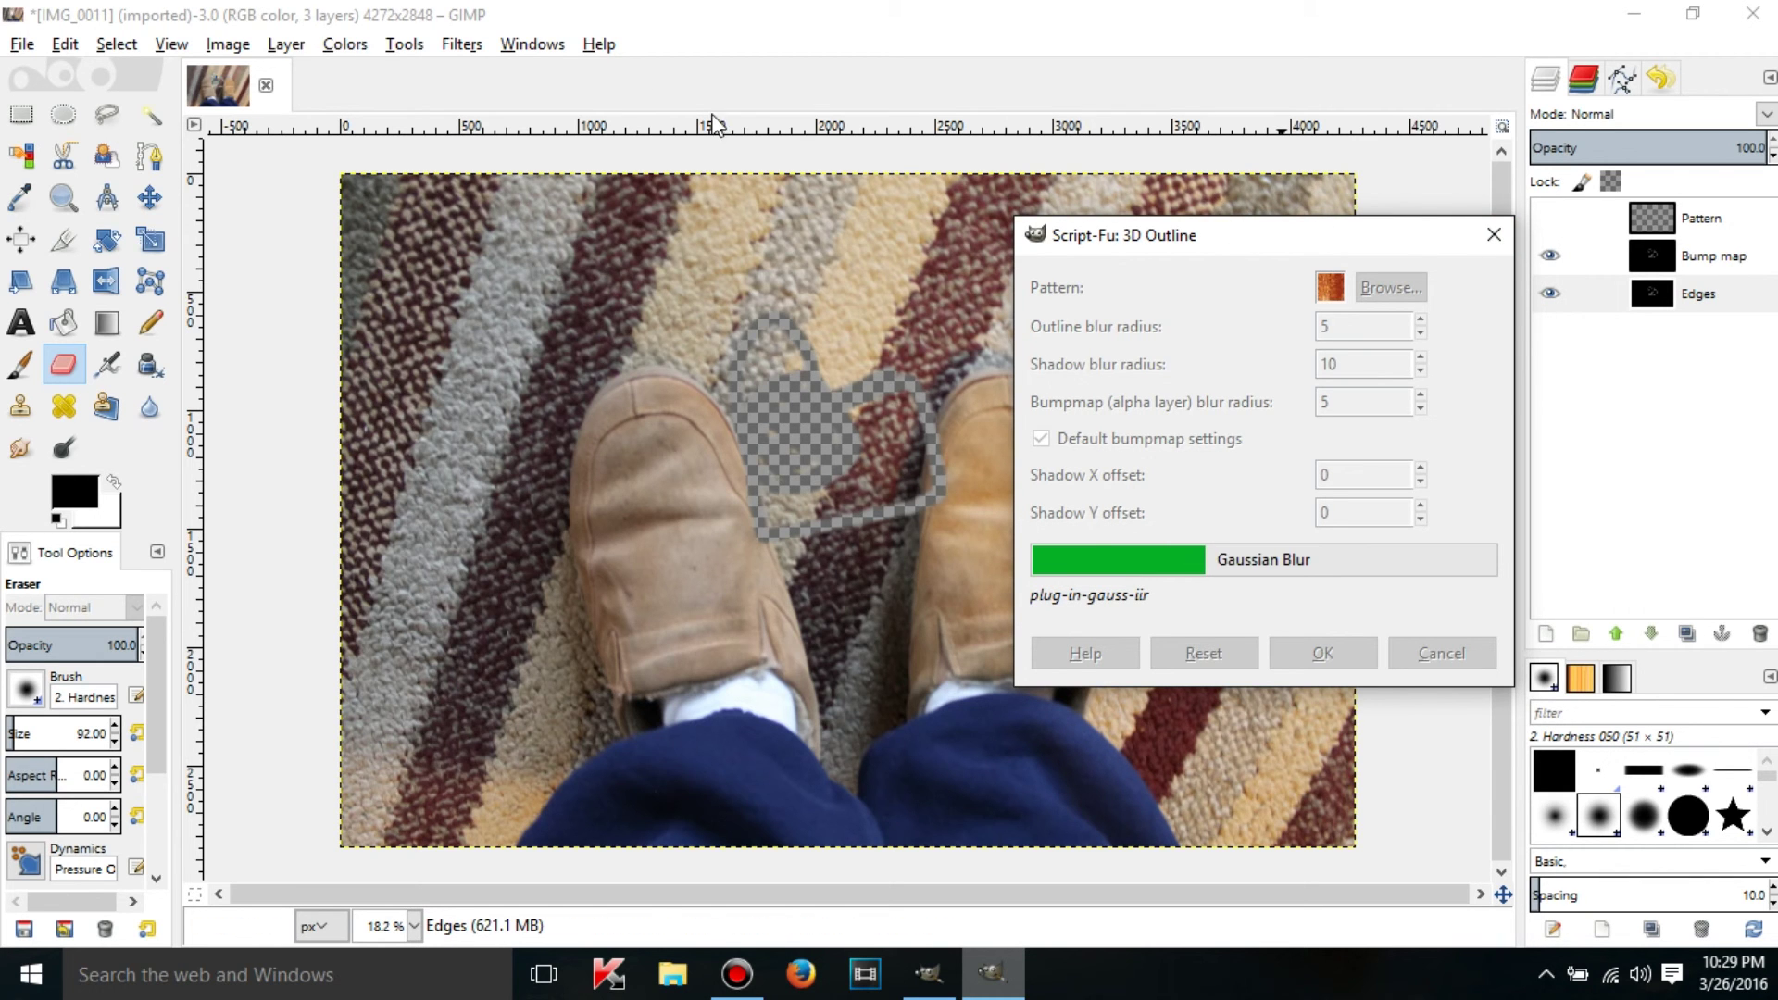
# Step: Apply Filters > Decor > Coffee Stain to the image
pyautogui.click(461, 44)
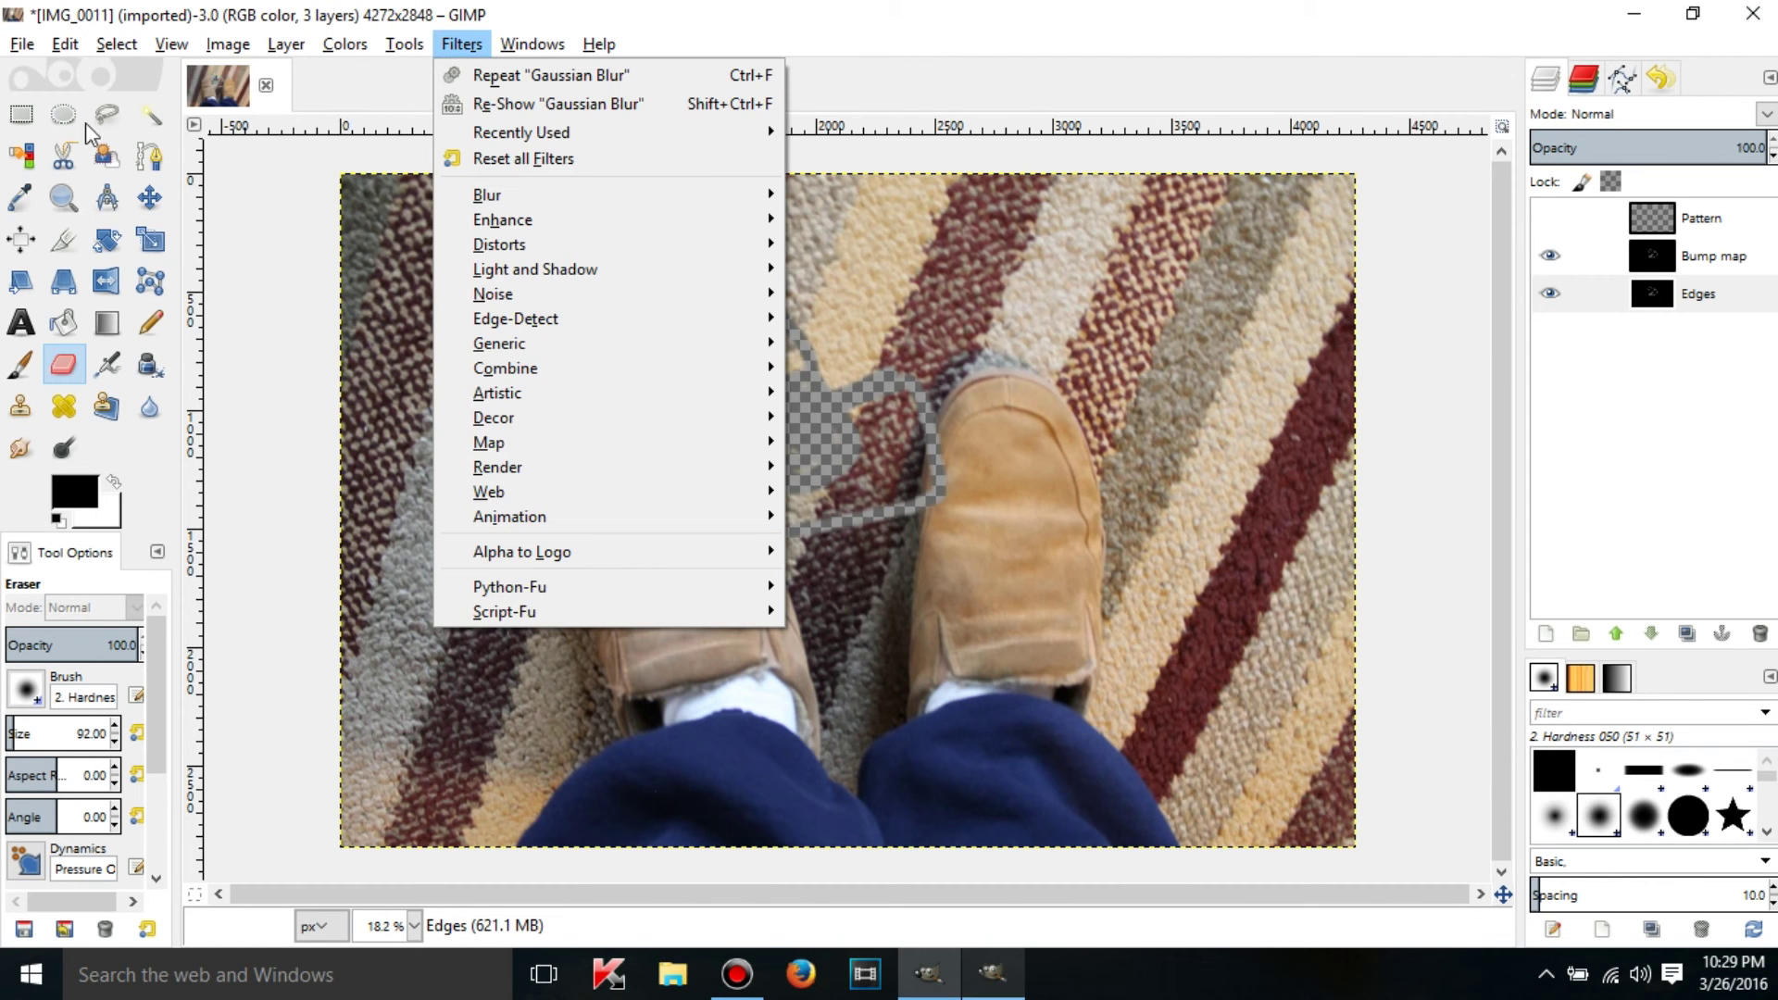
pyautogui.click(23, 44)
pyautogui.moveTo(458, 47)
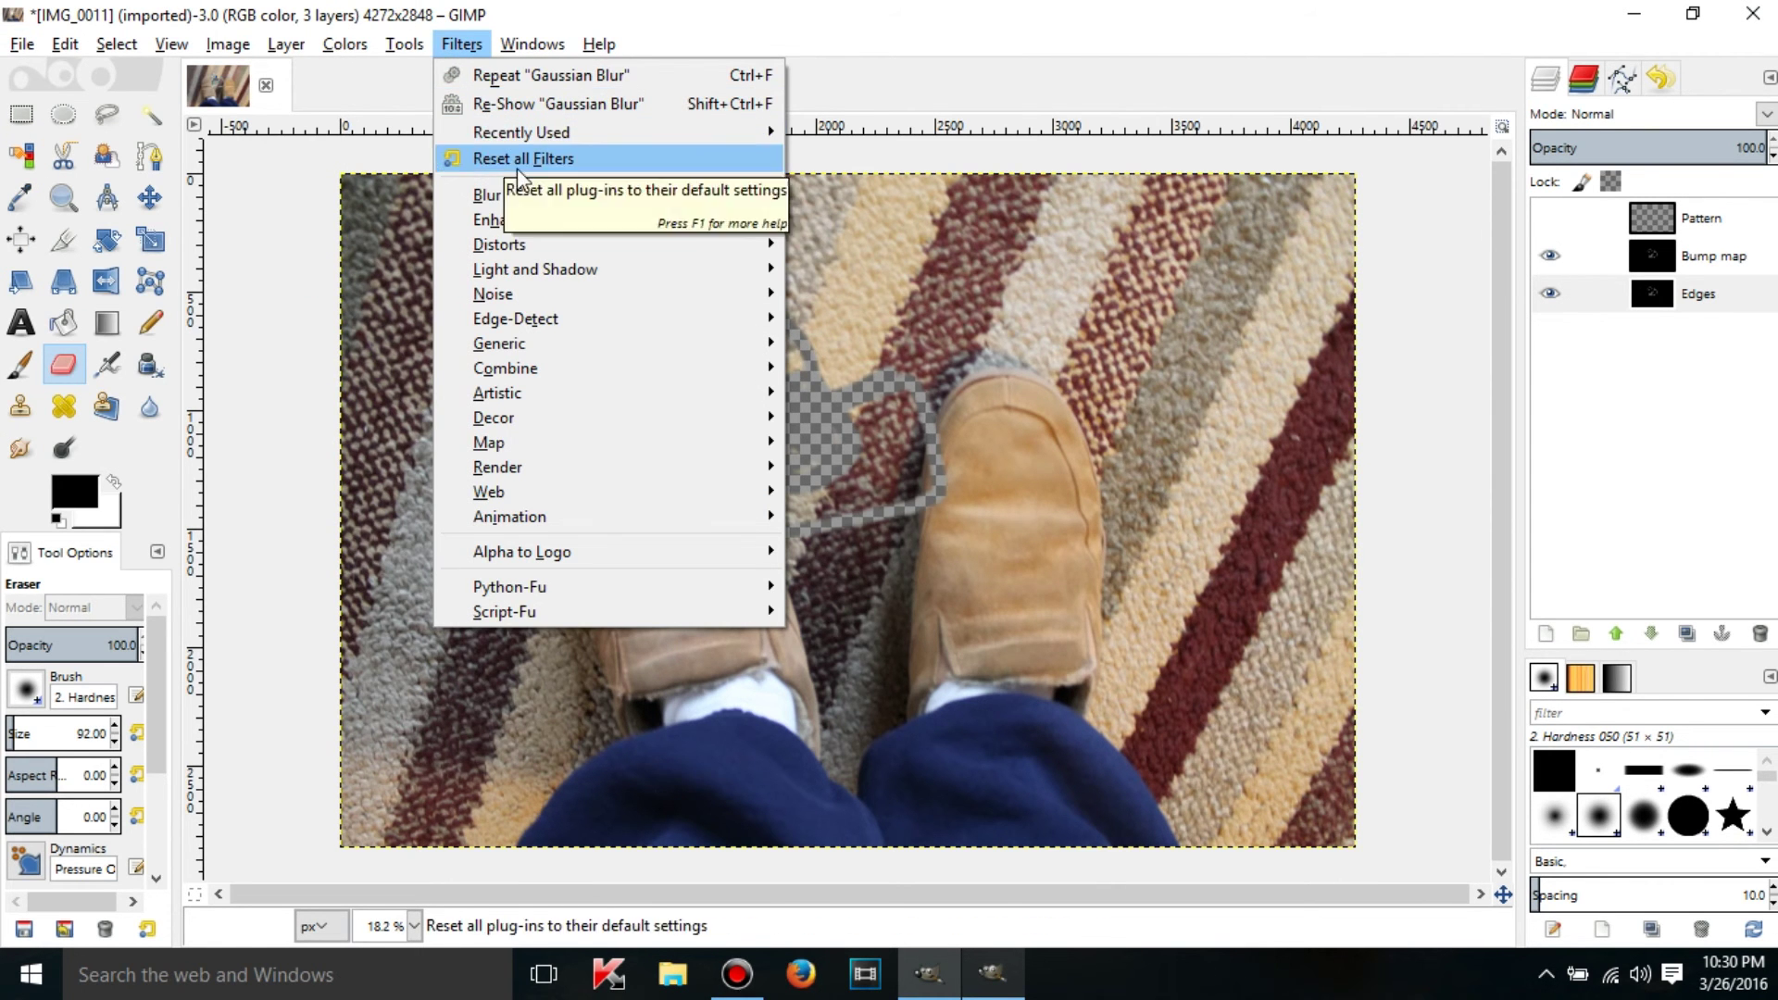
pyautogui.moveTo(587, 196)
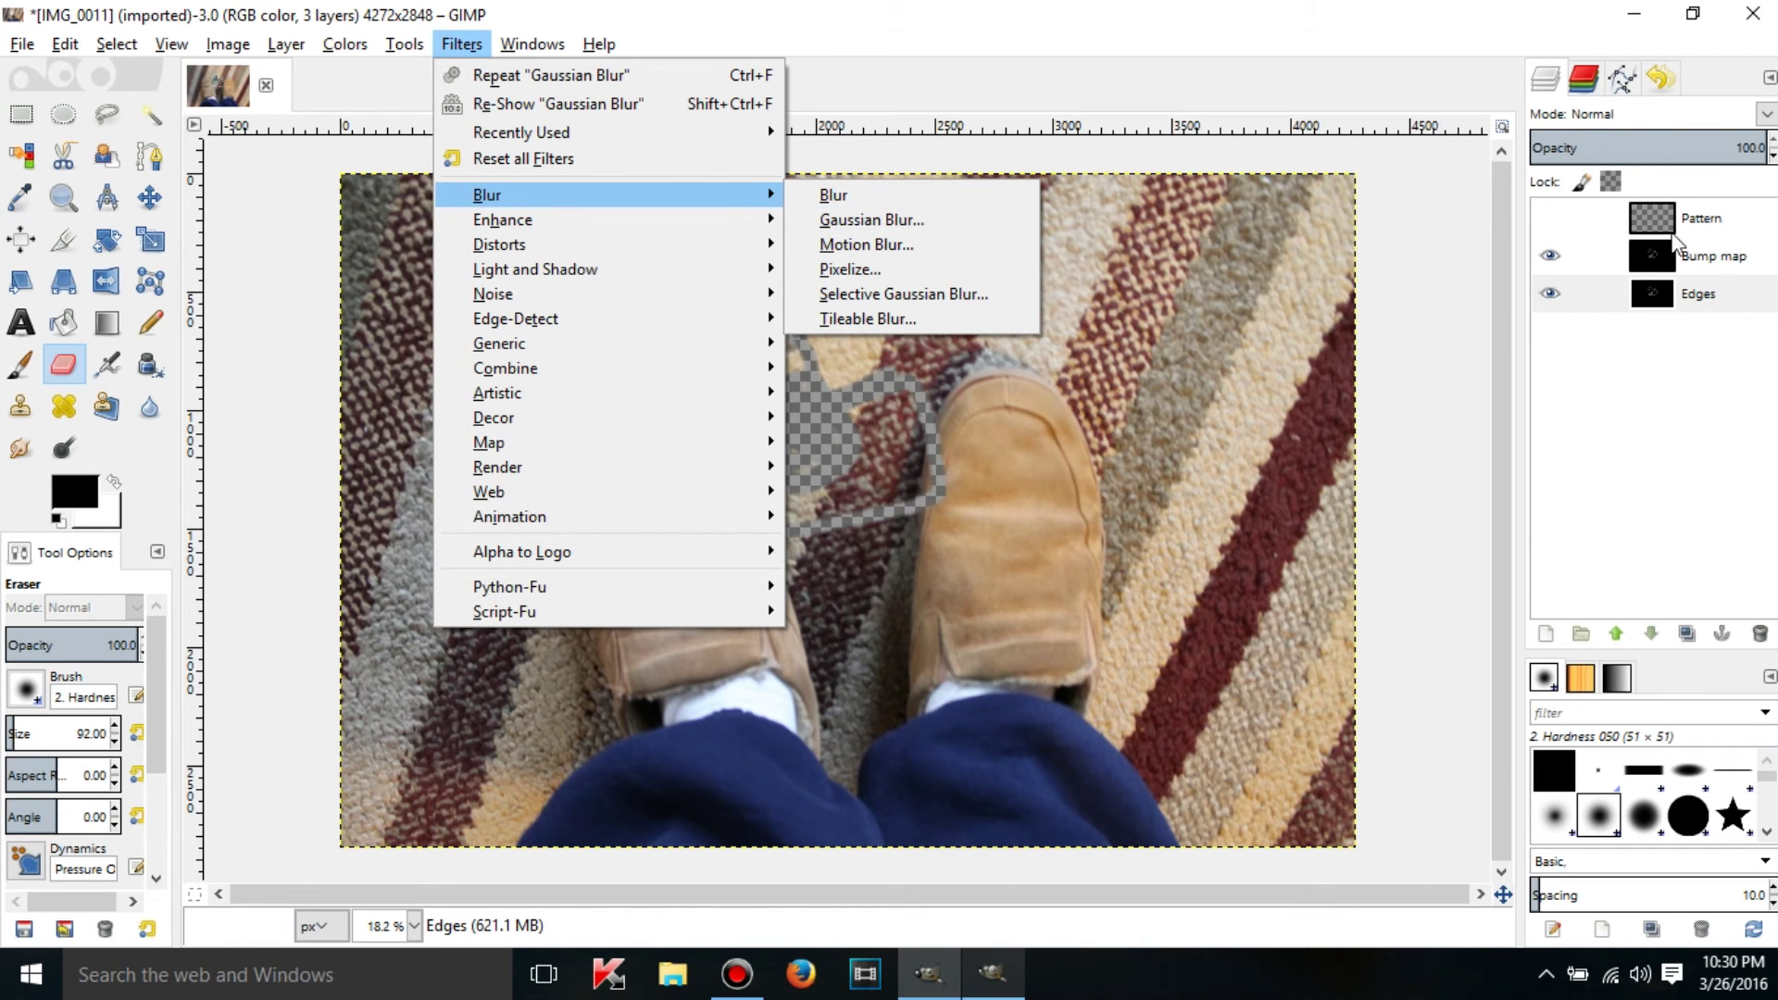
pyautogui.moveTo(541, 302)
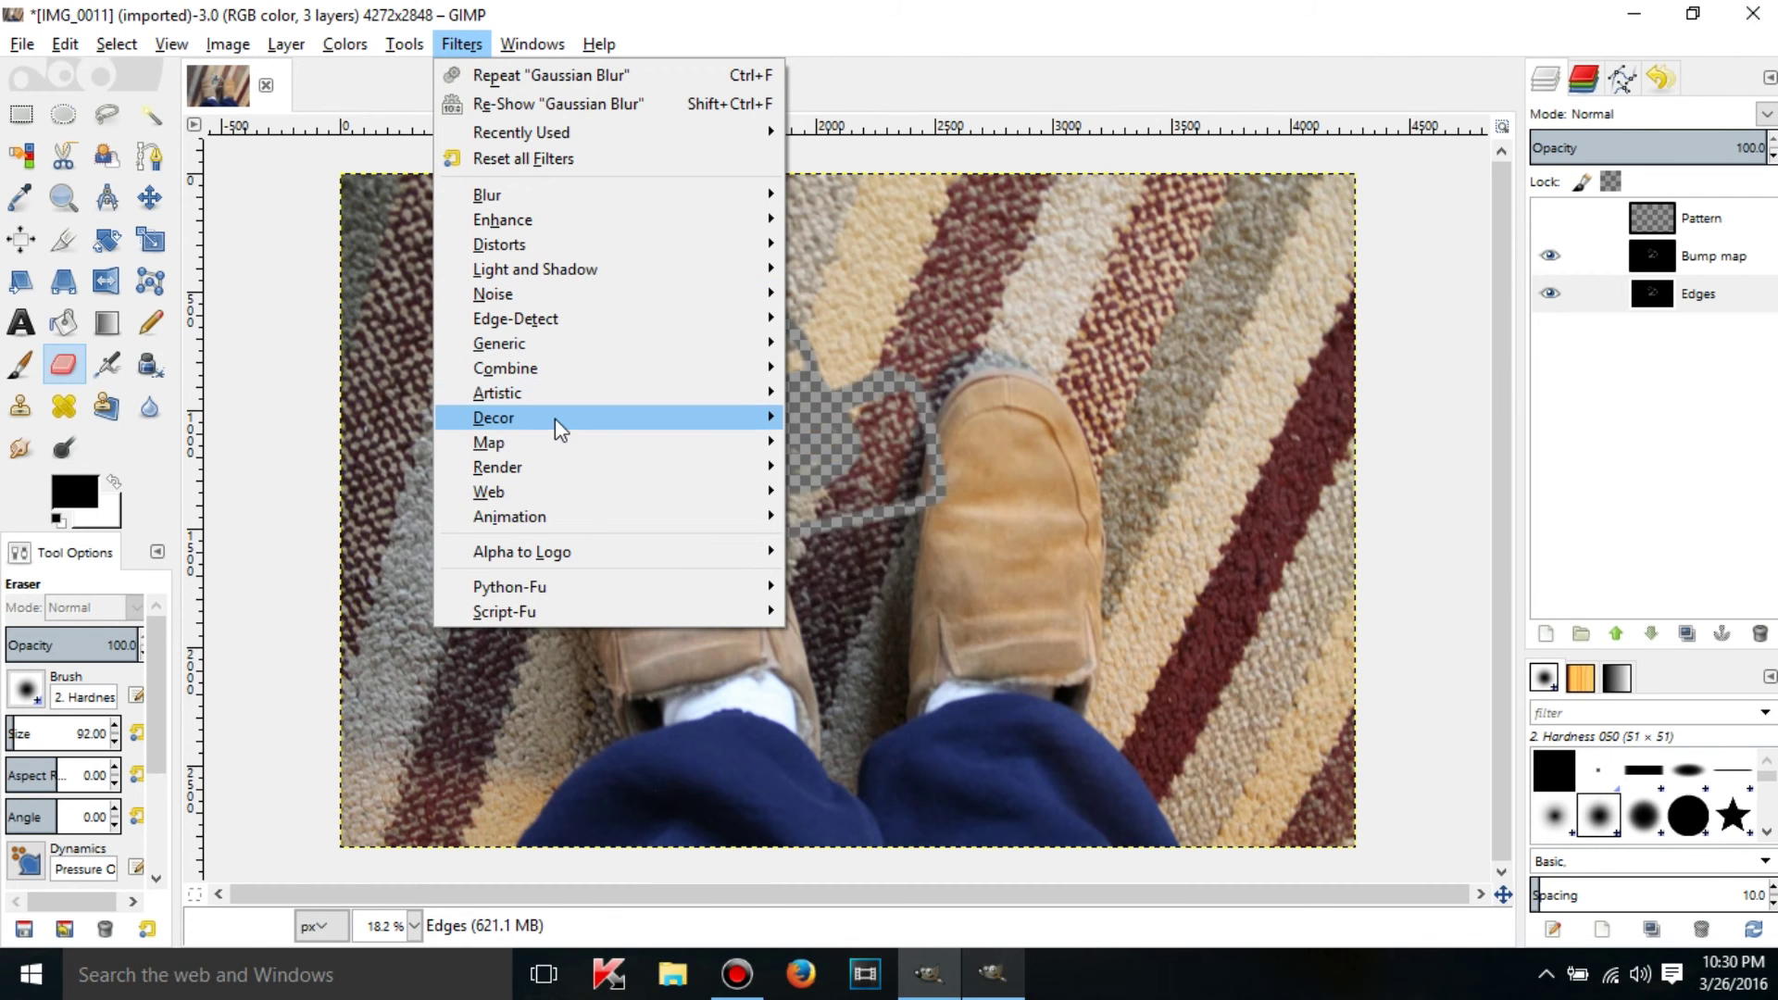
pyautogui.moveTo(554, 419)
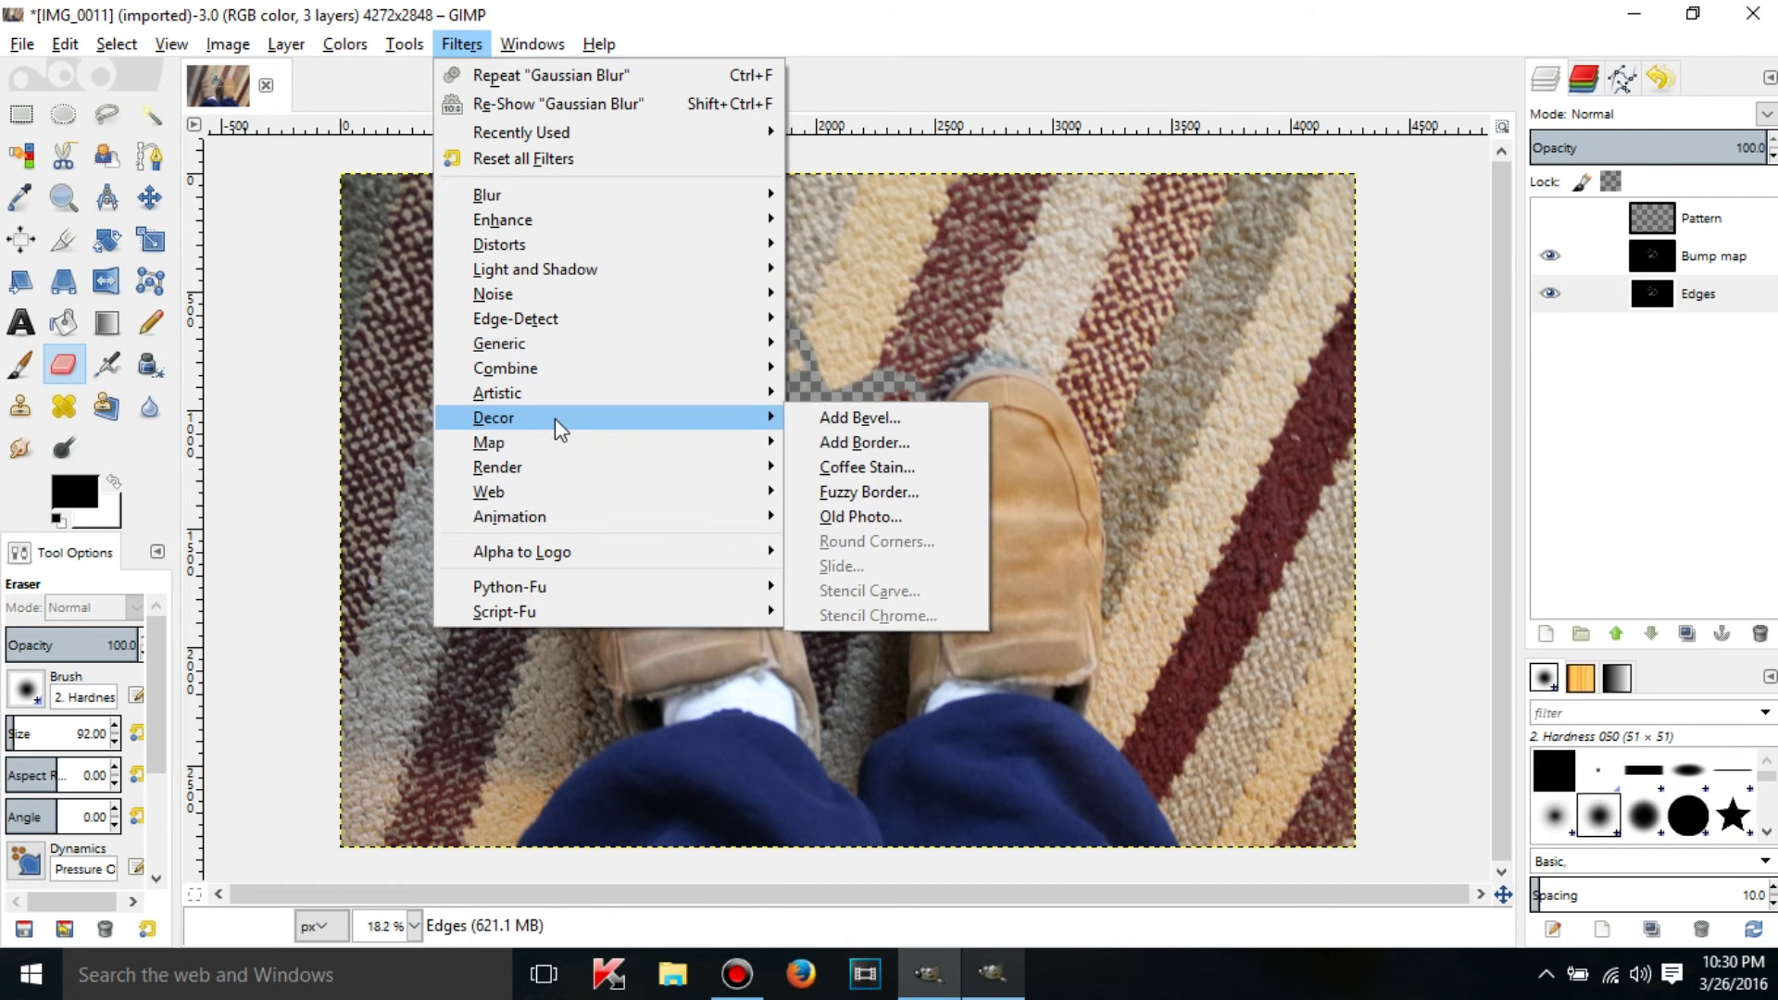
pyautogui.click(941, 467)
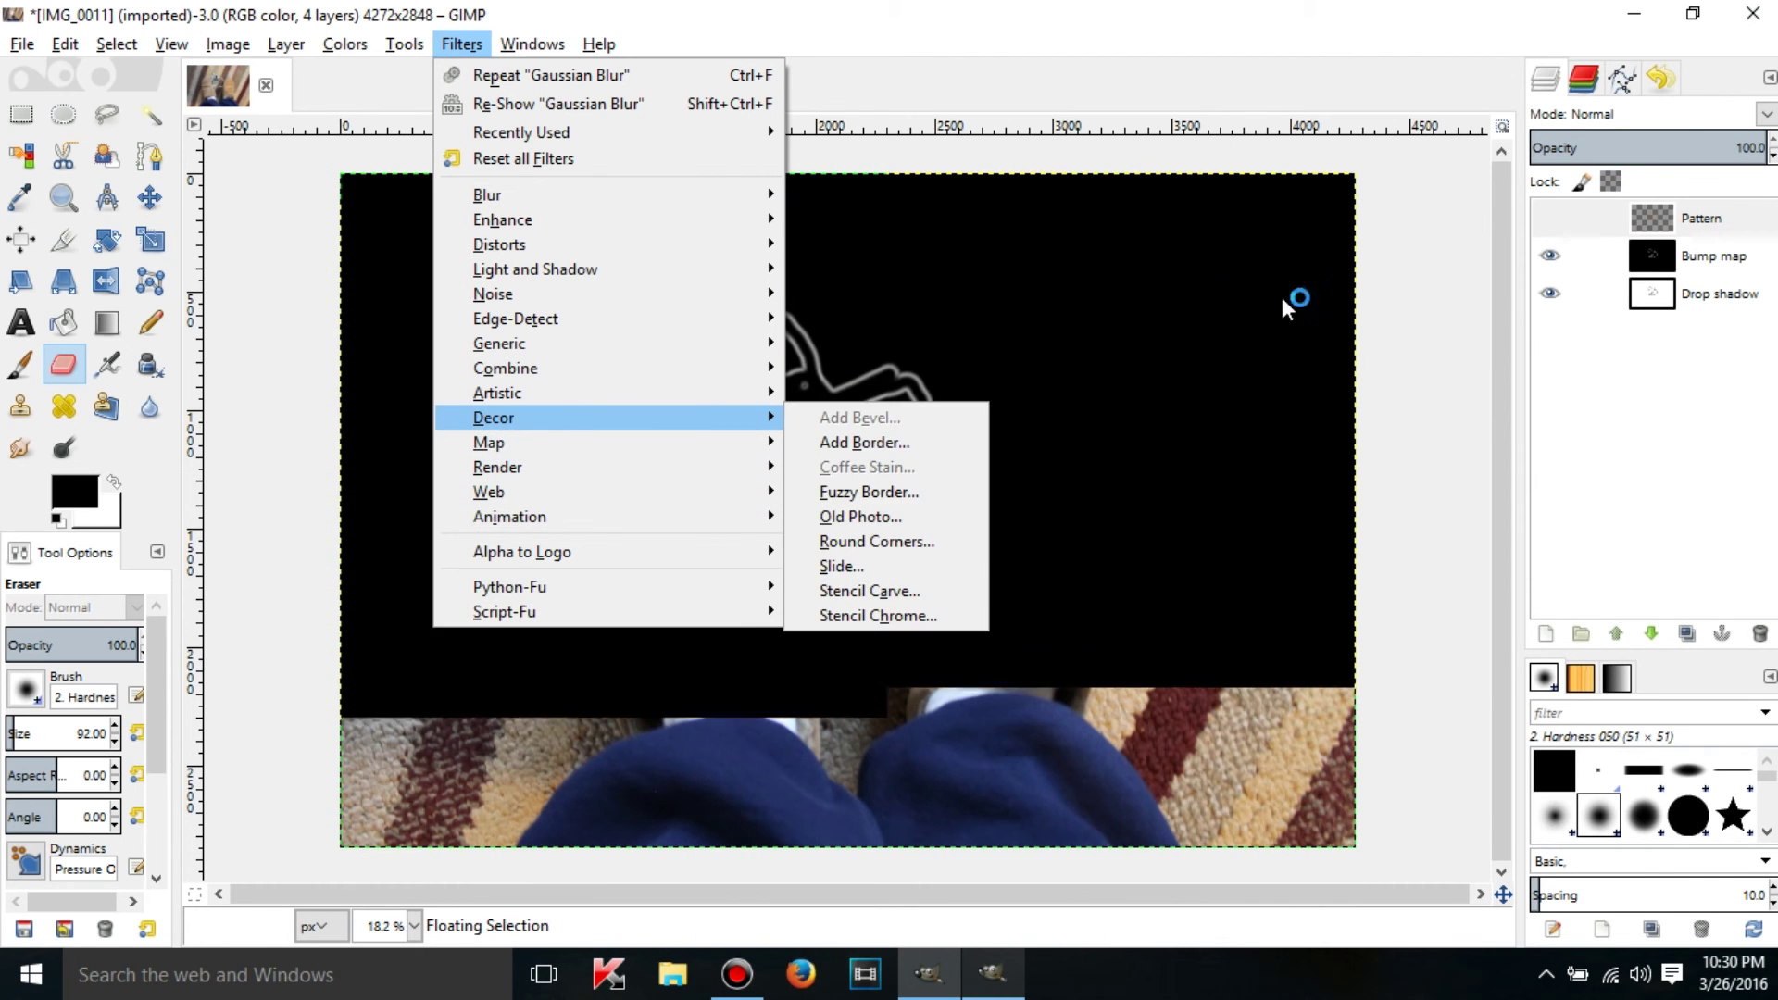
# Step: Switch to the other GIMP window and browse the Tools menu while the result redraws
pyautogui.click(1093, 413)
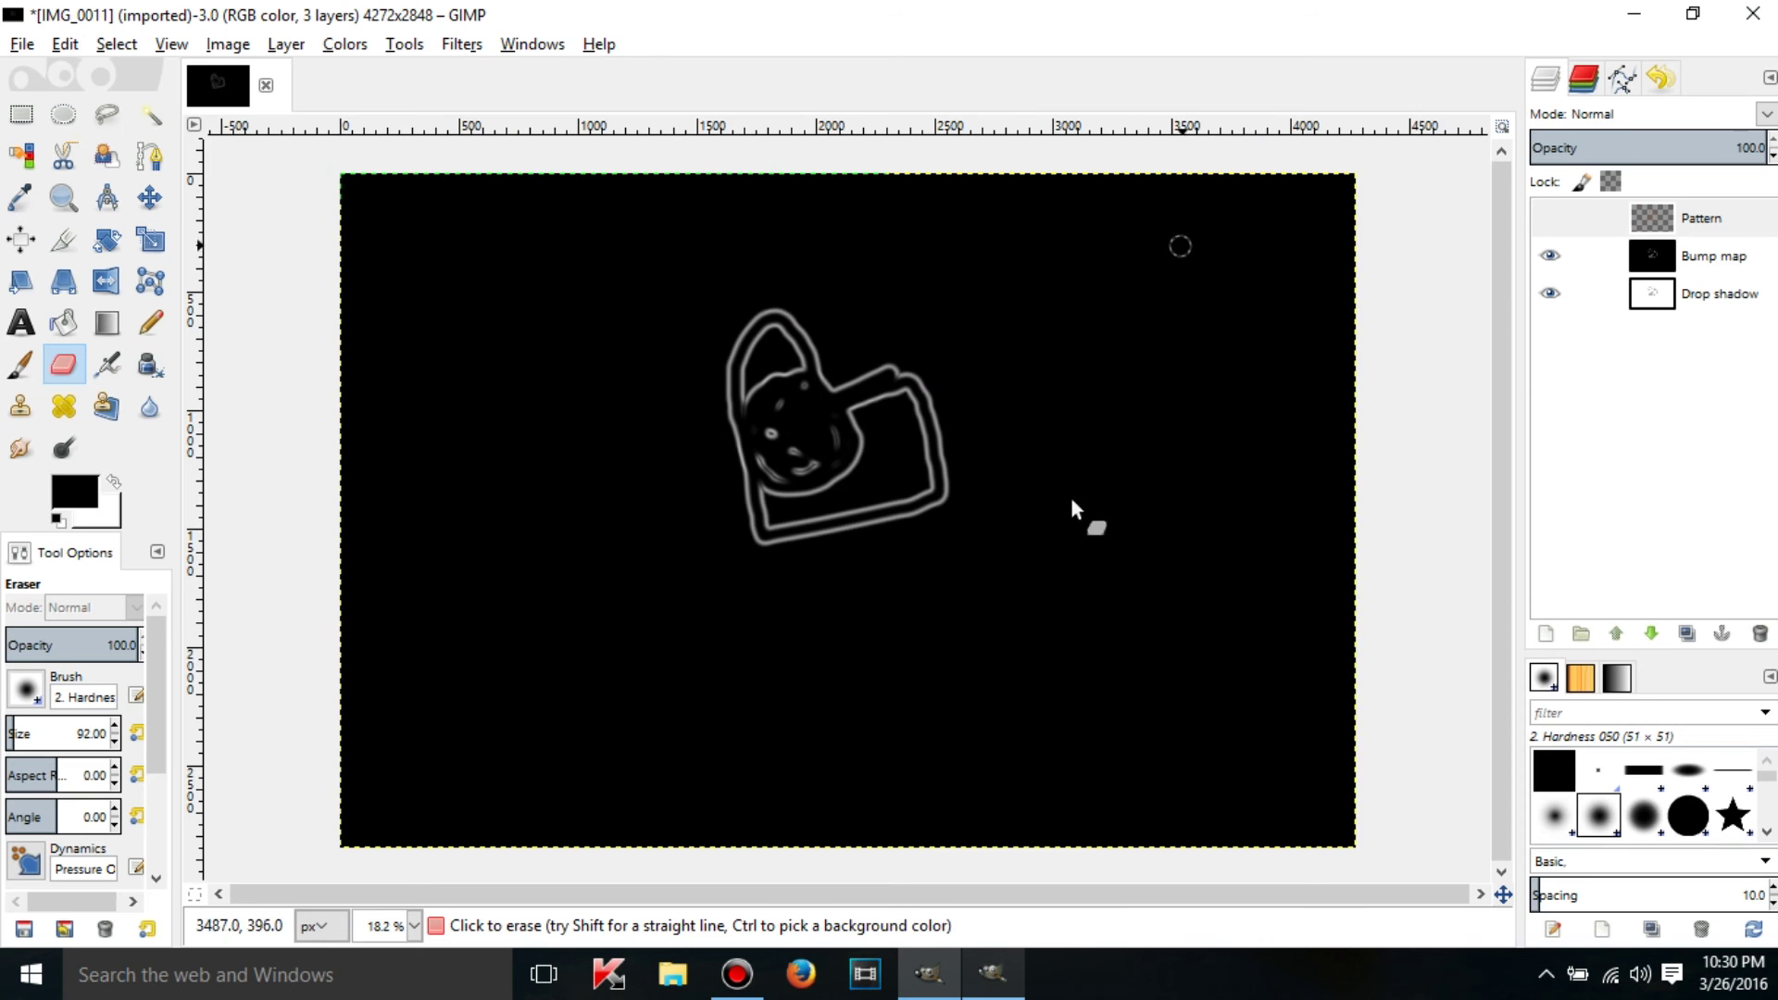
pyautogui.click(994, 975)
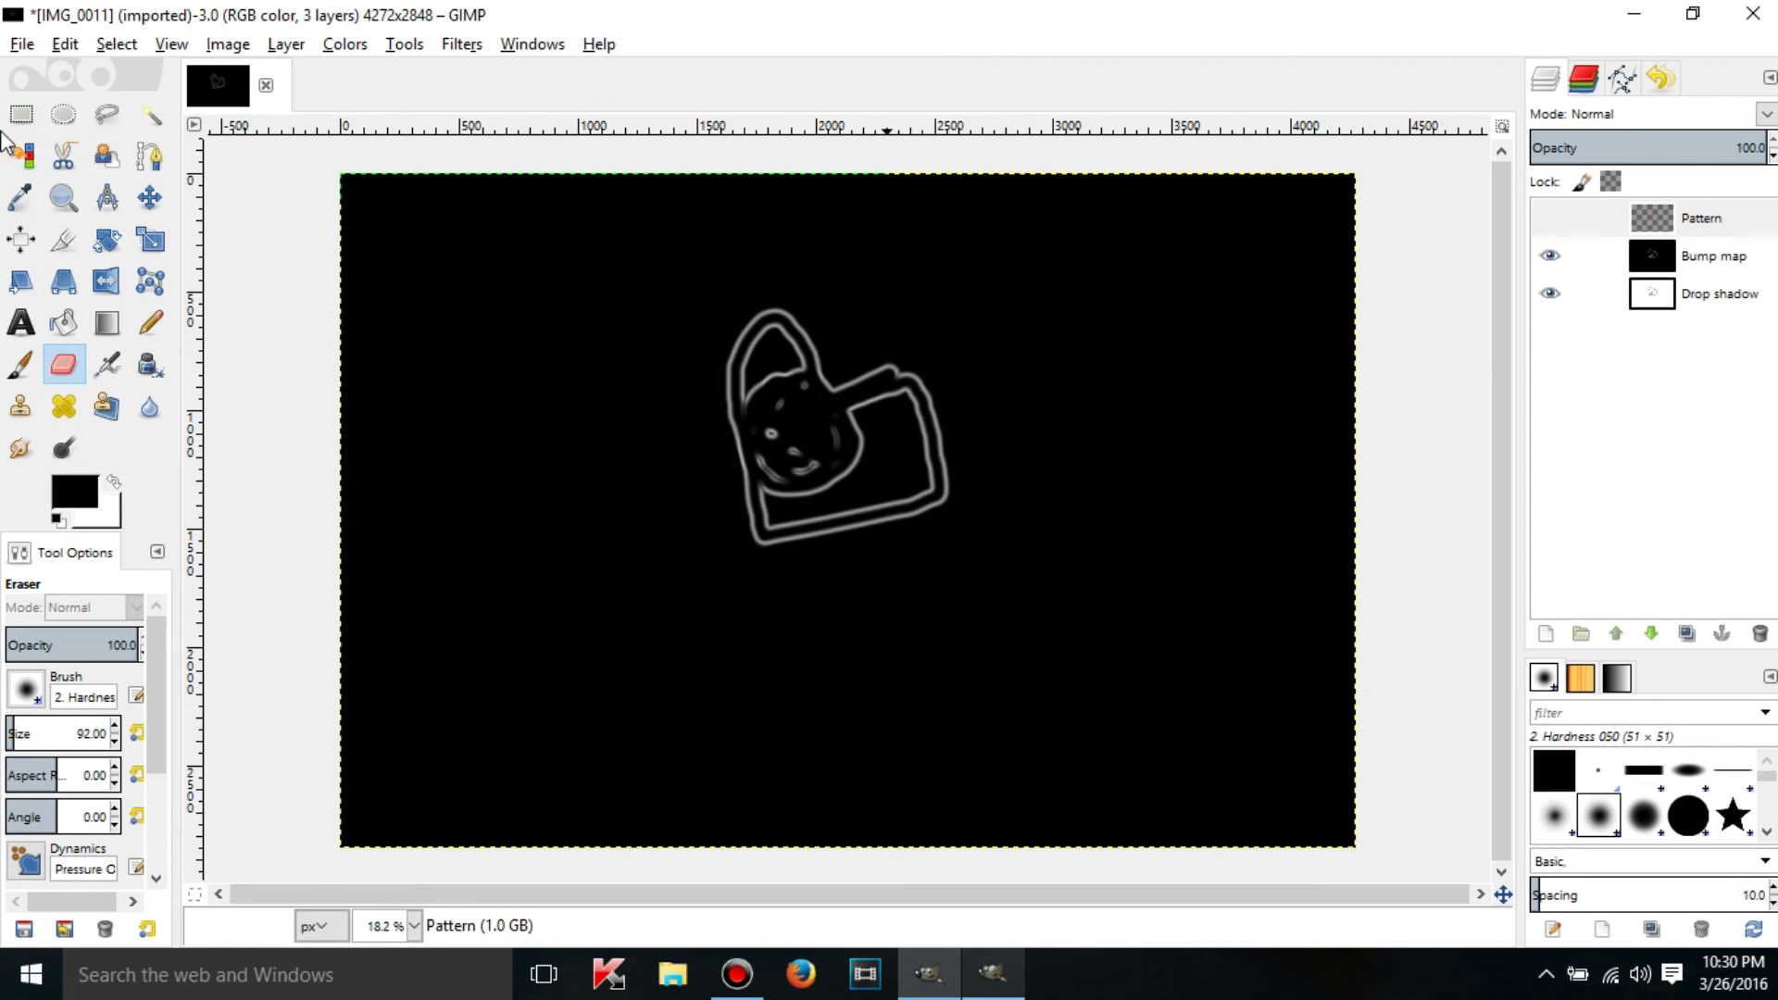
pyautogui.click(404, 49)
pyautogui.moveTo(421, 75)
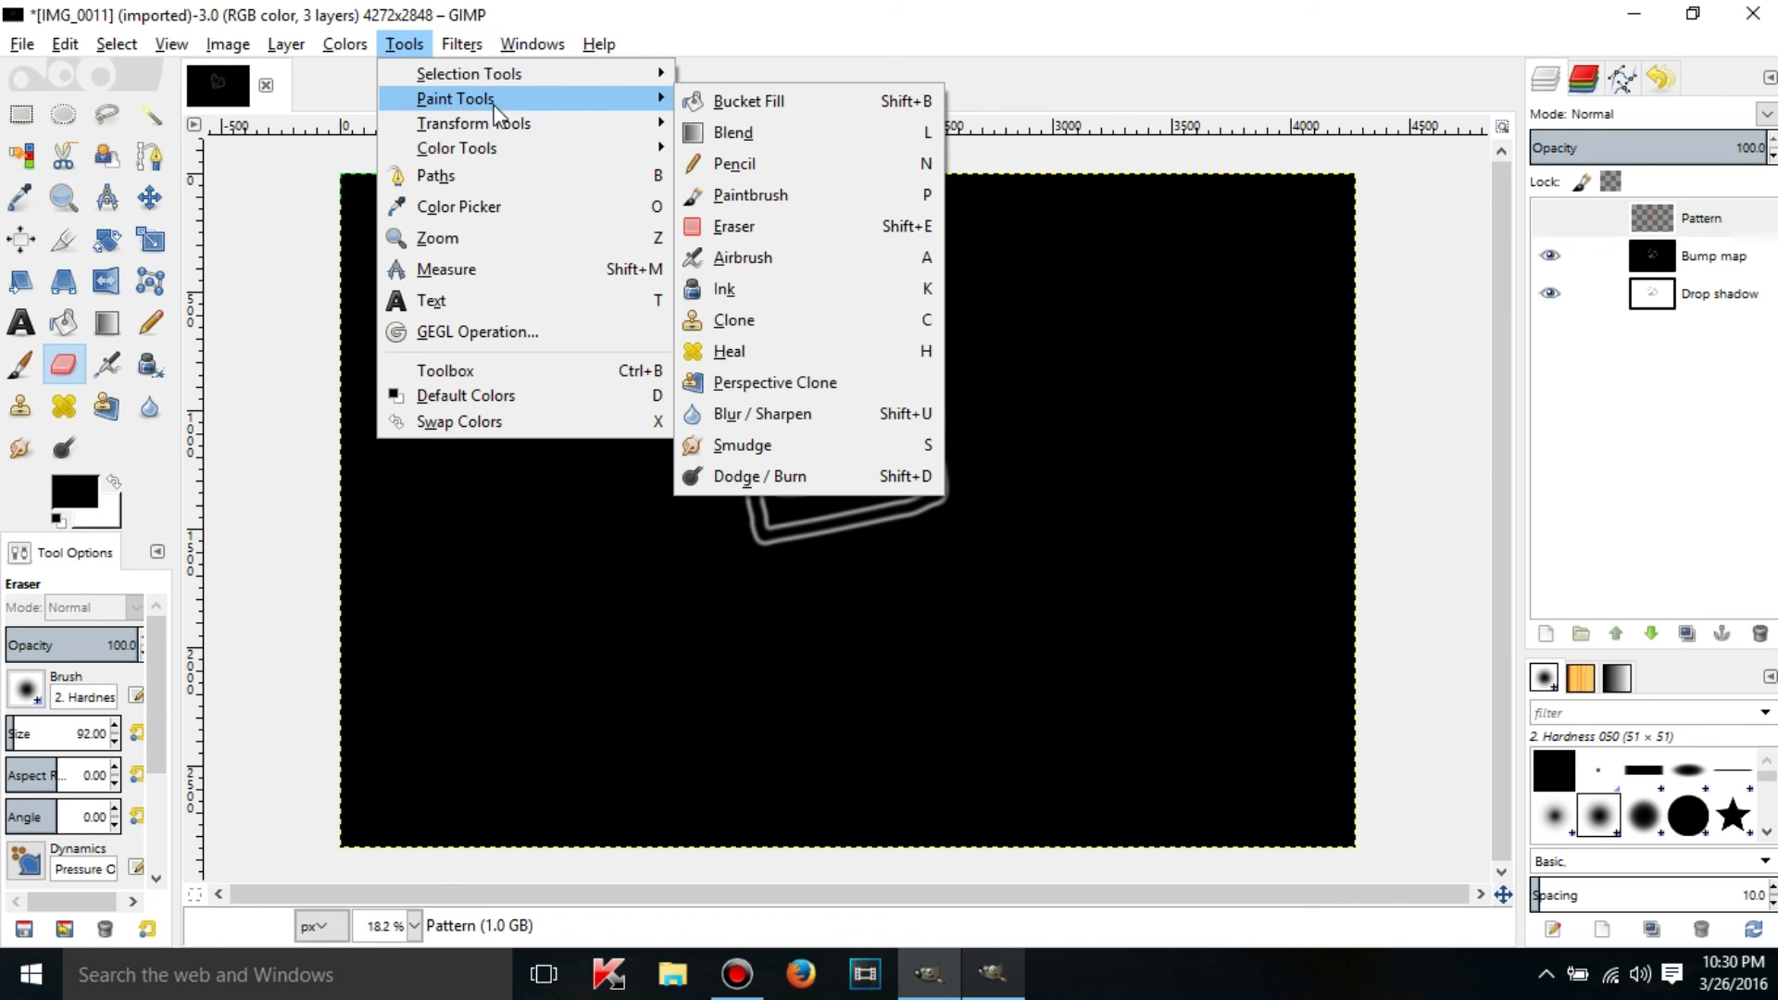
pyautogui.moveTo(513, 125)
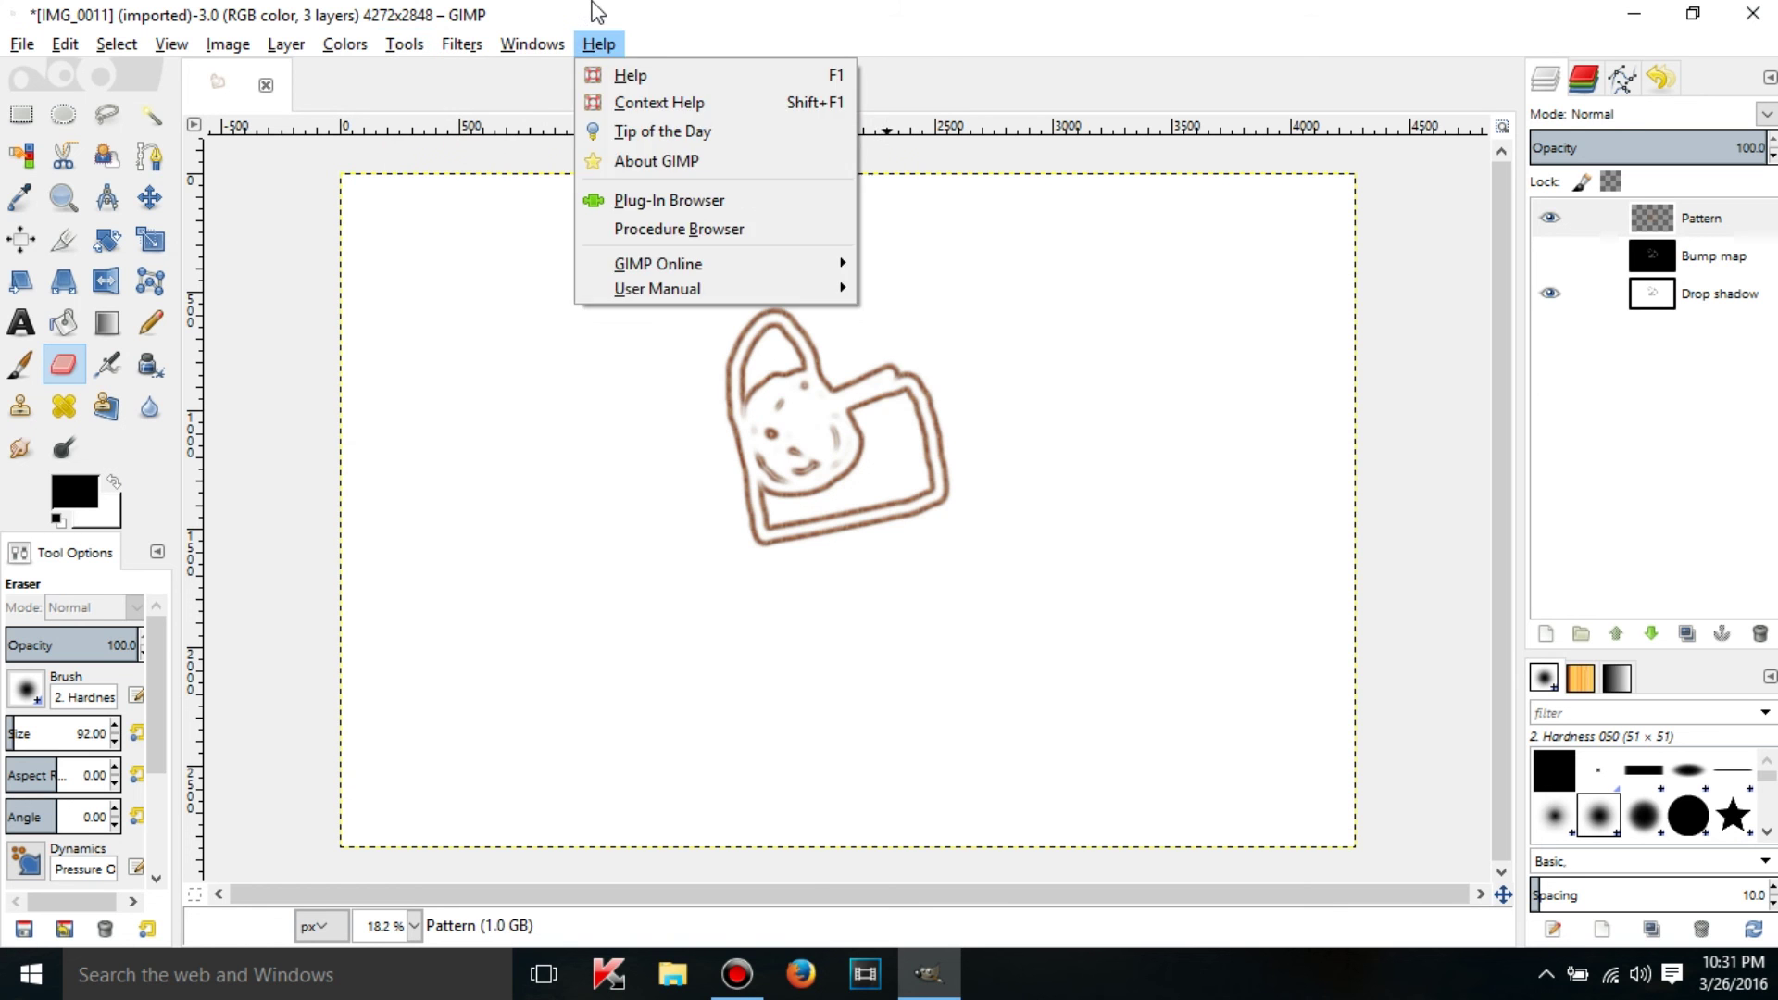
pyautogui.click(914, 655)
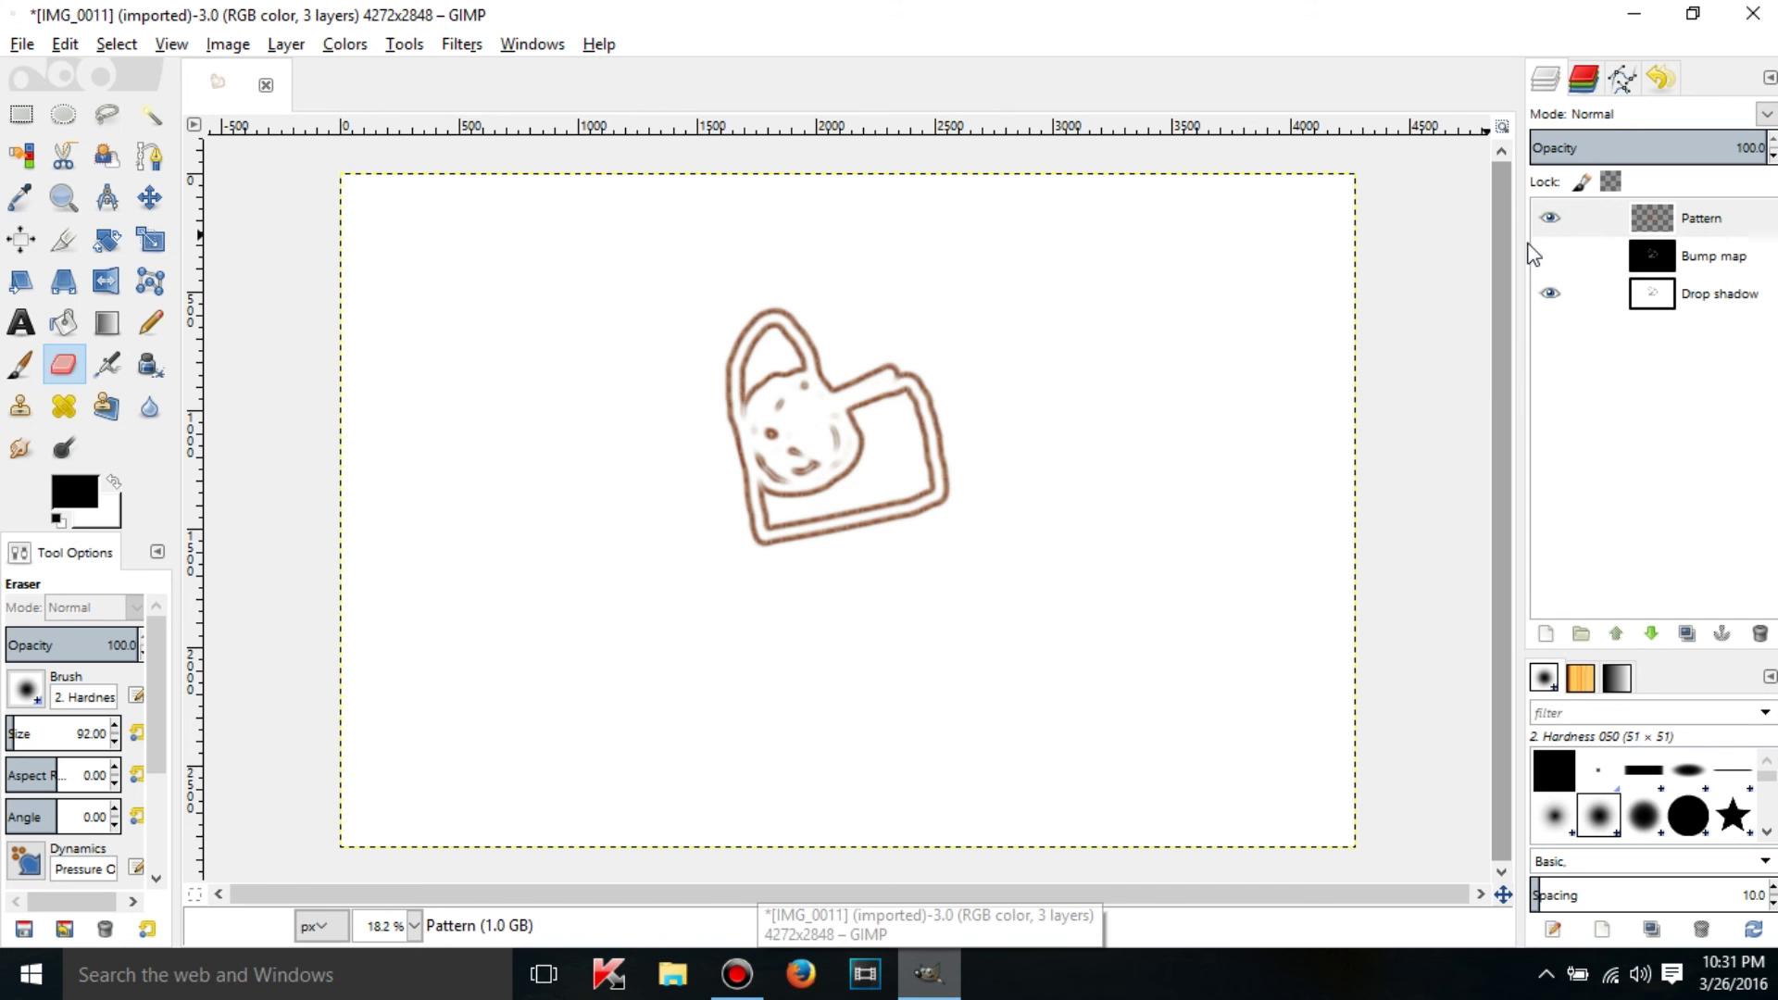
# Step: Show the Bump map layer, then undo every edit in Undo History back to the original photo
pyautogui.click(1562, 266)
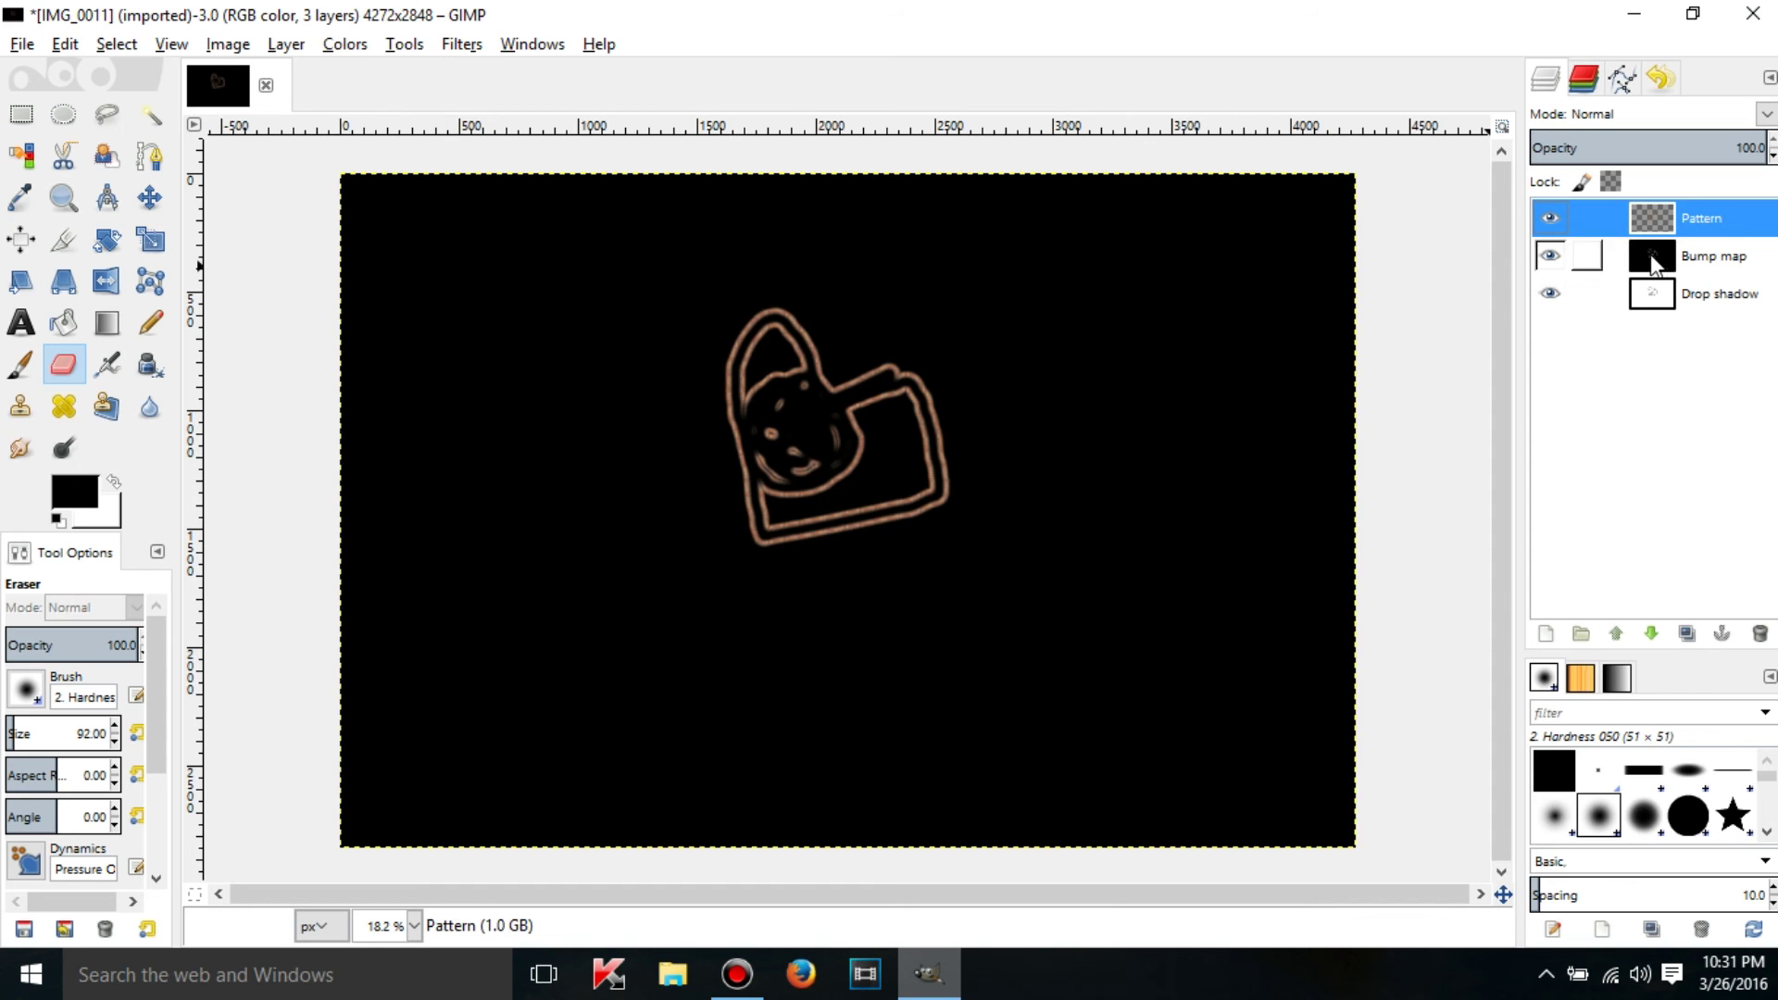
pyautogui.click(1659, 79)
pyautogui.click(1571, 632)
pyautogui.click(1571, 633)
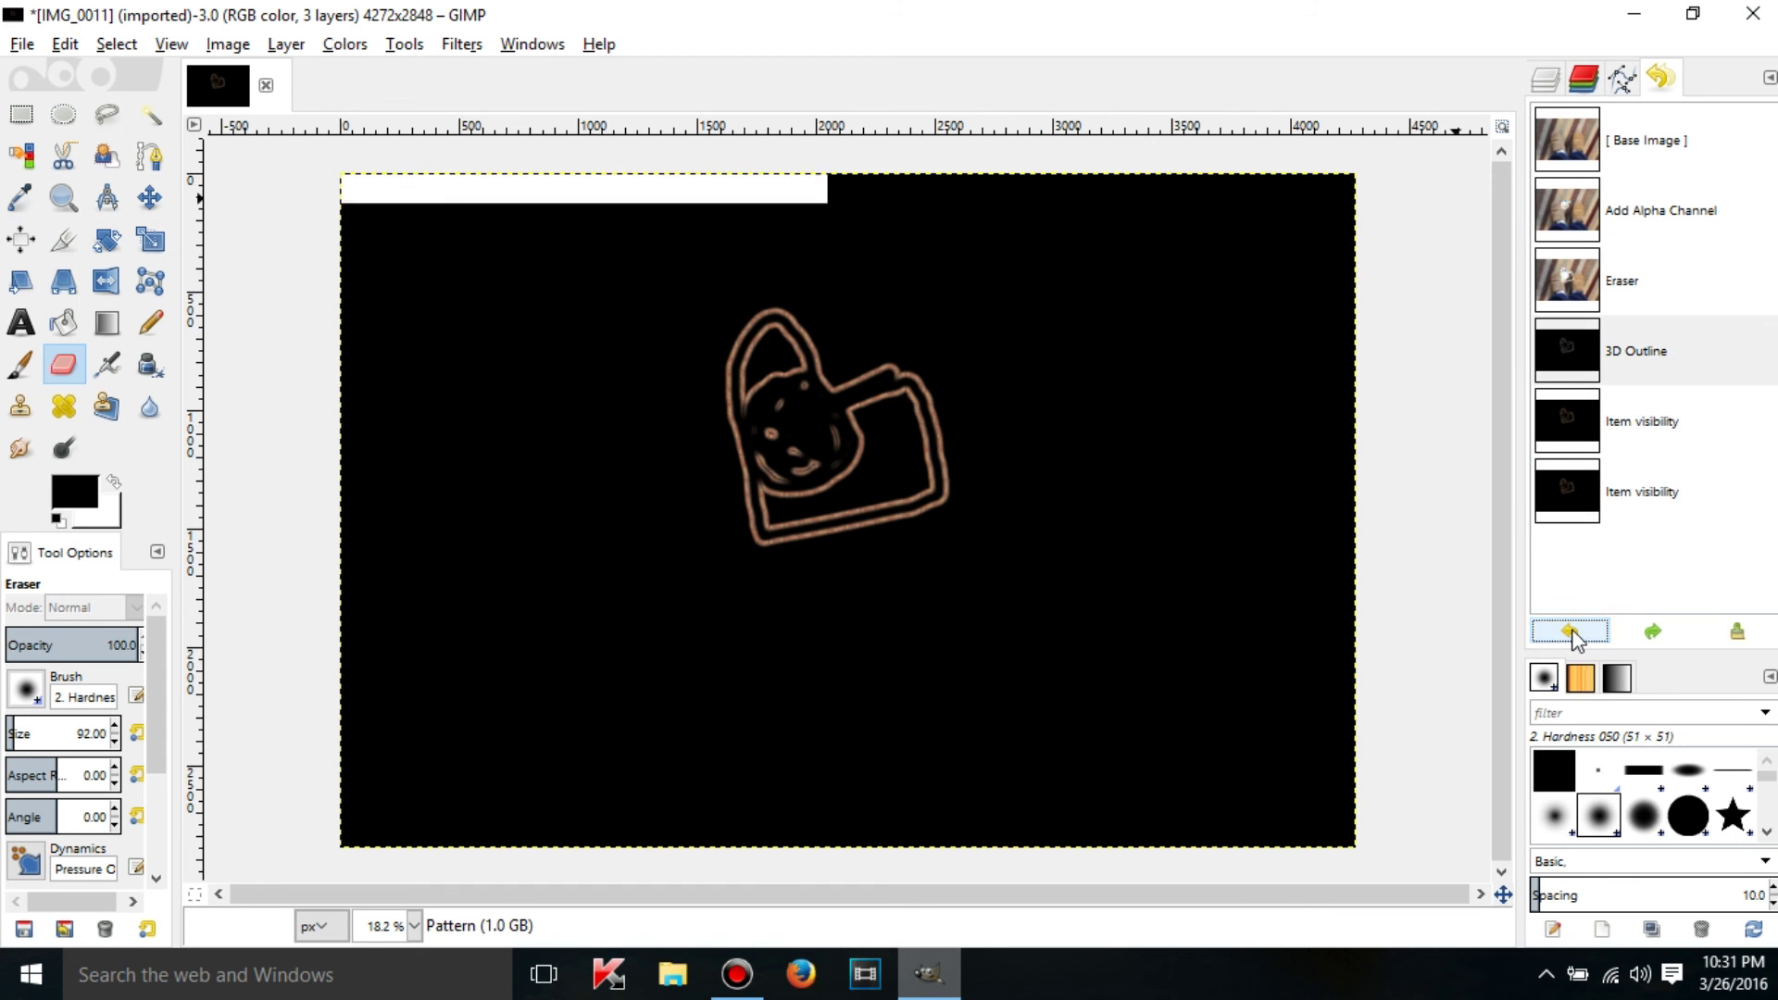
pyautogui.click(1571, 633)
pyautogui.click(1571, 632)
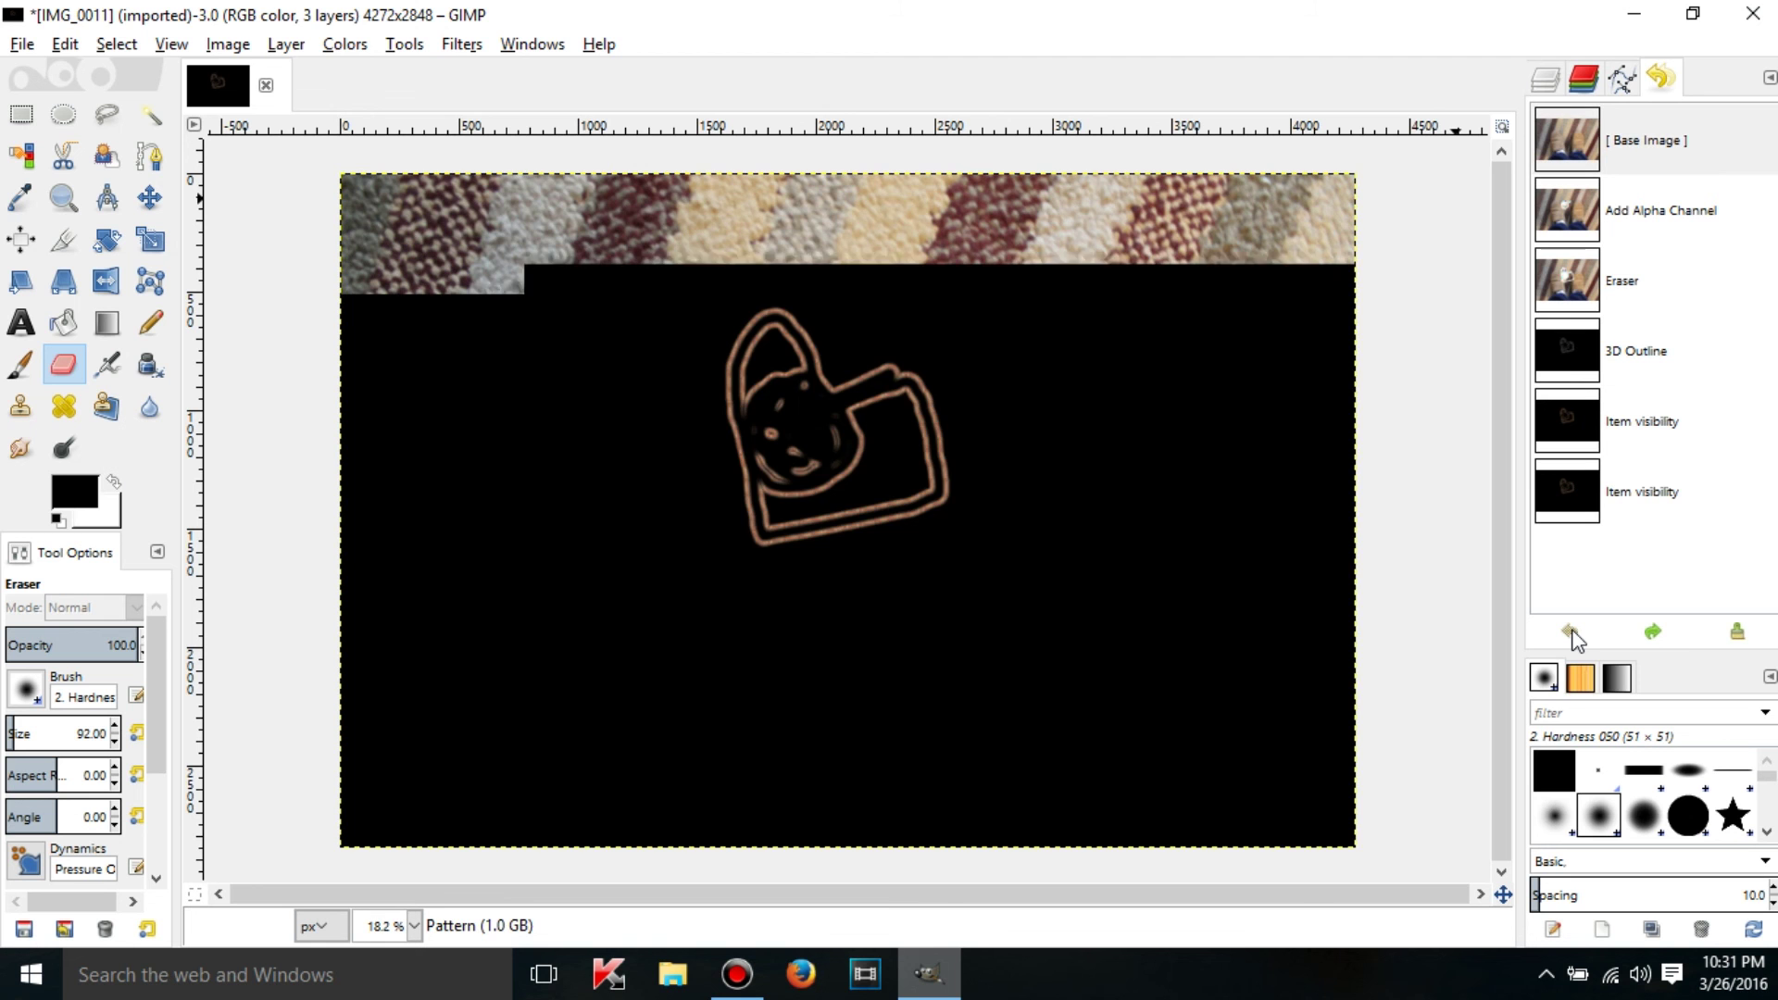
pyautogui.click(1571, 632)
pyautogui.click(1546, 79)
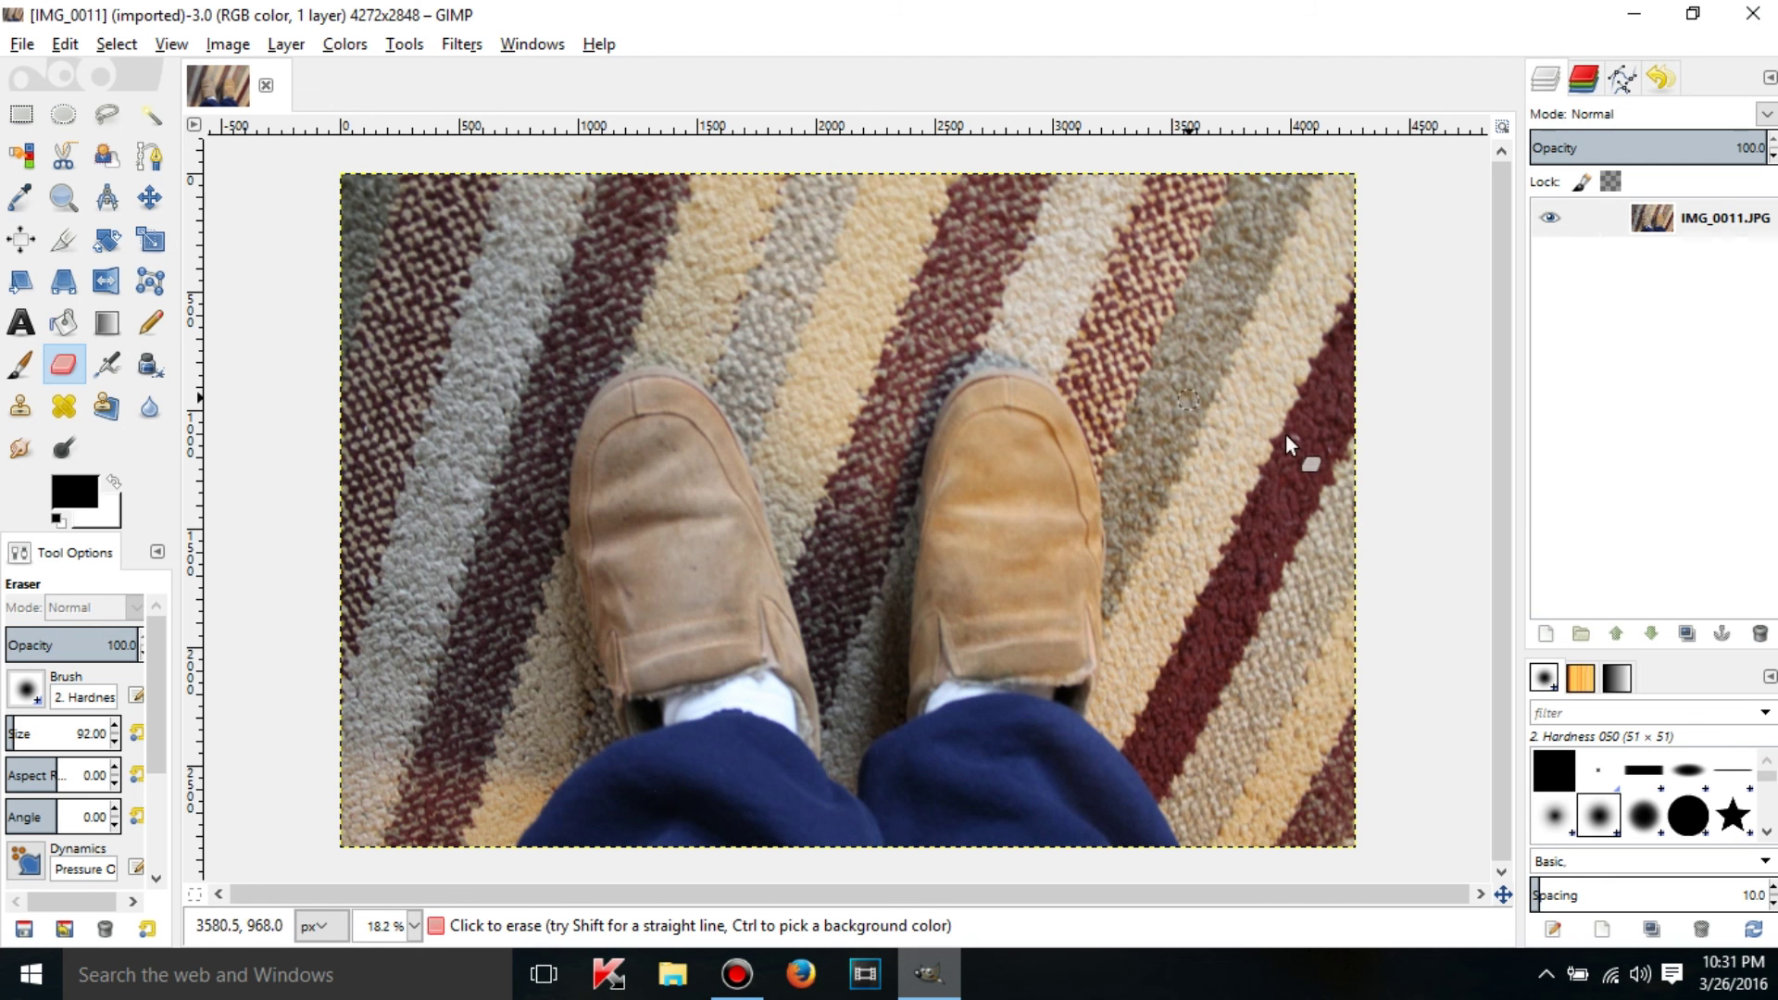